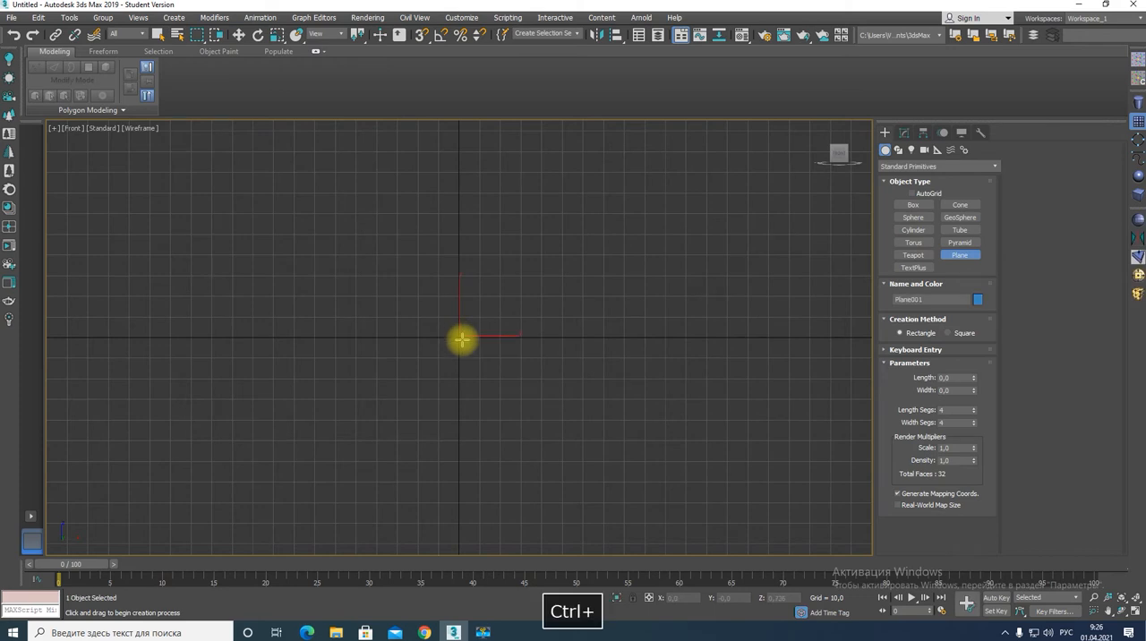
# Set both the length and width segments of the plane to 15.
pyautogui.click(954, 410)
pyautogui.write('15')
pyautogui.press('Tab')
pyautogui.write('15')
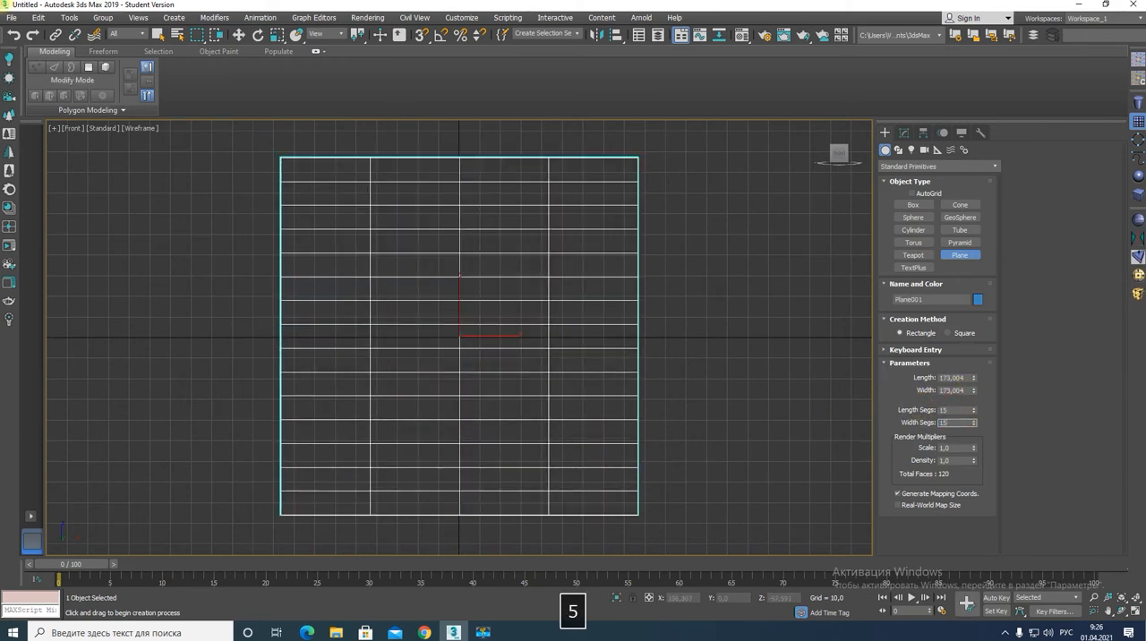
pyautogui.press('Return')
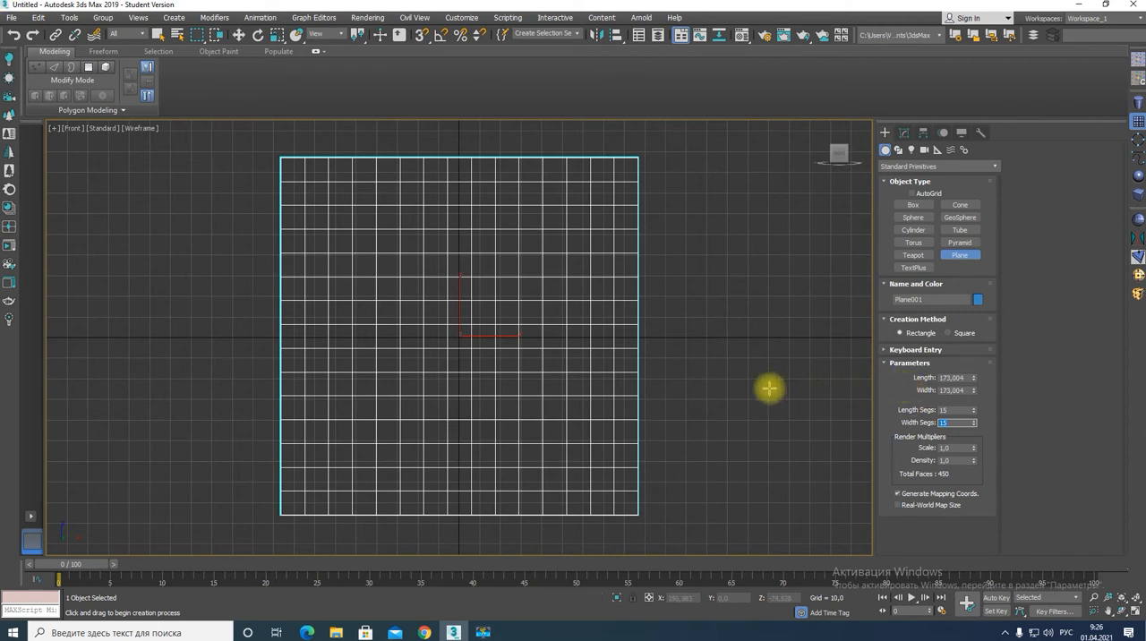
# Show the plane in a maximized Perspective view with edged faces displayed.
pyautogui.hotkey('alt', 'w')
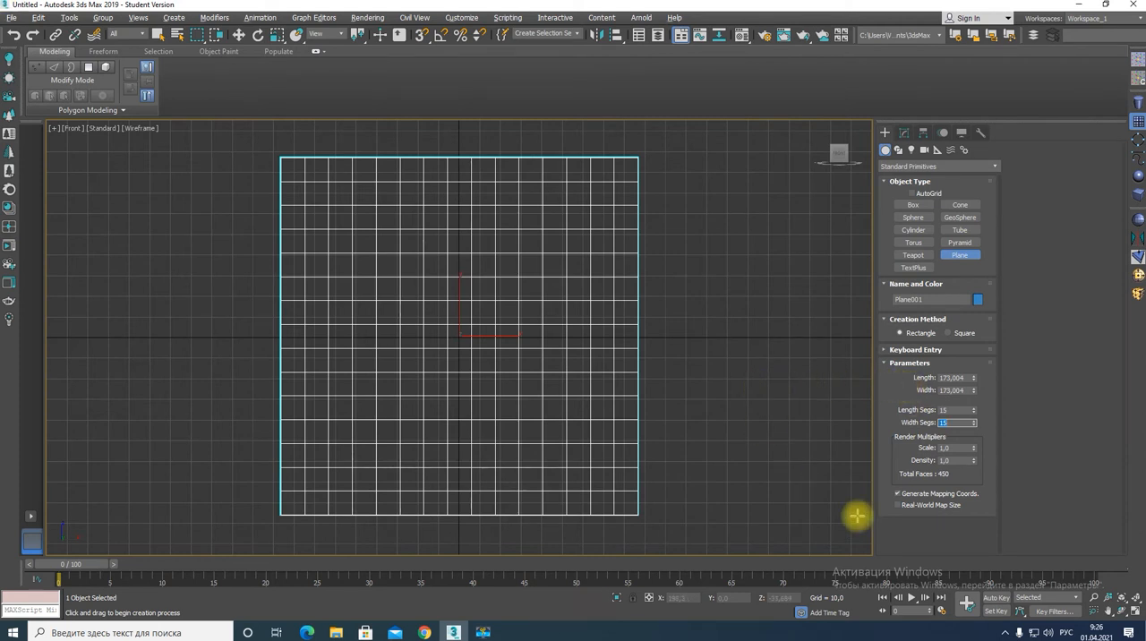
pyautogui.hotkey('alt', 'w')
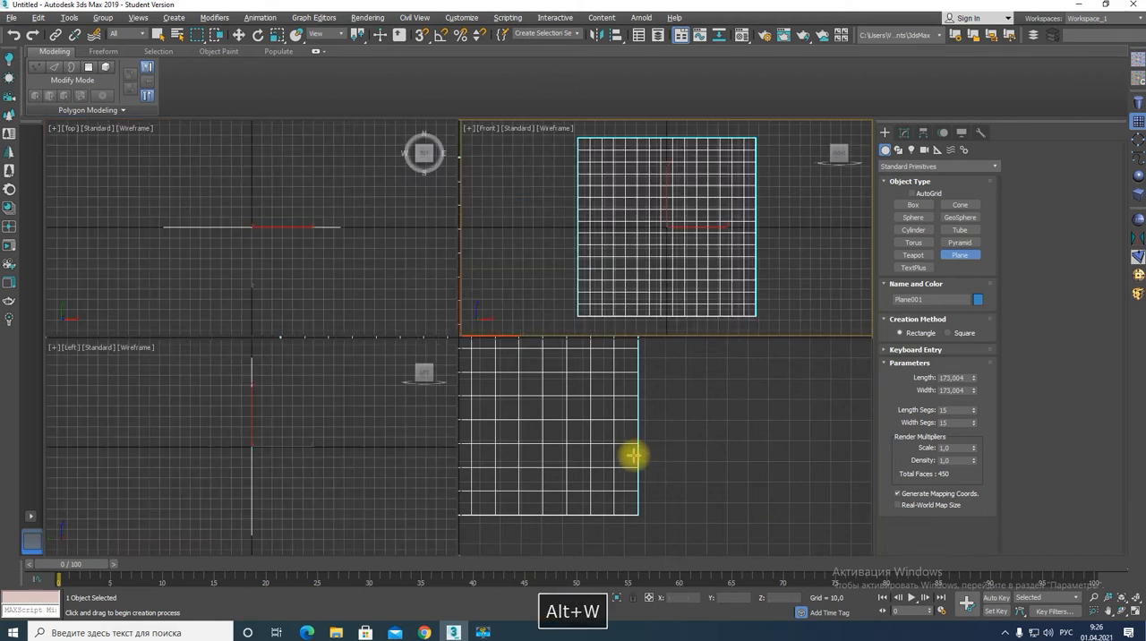
pyautogui.hotkey('alt', 'w')
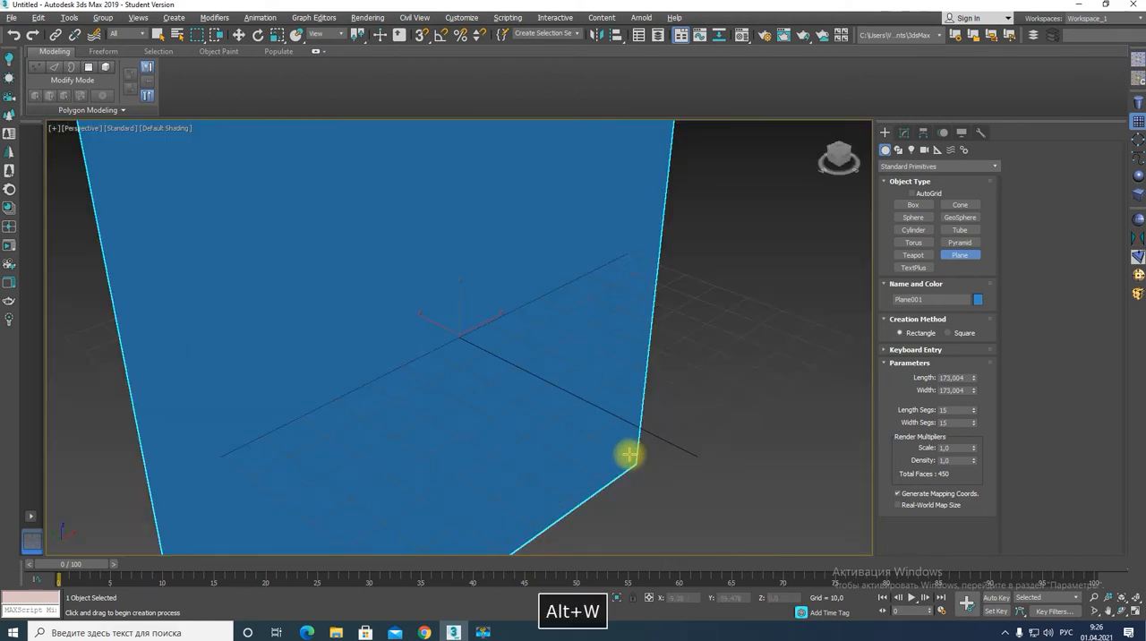
pyautogui.press('F4')
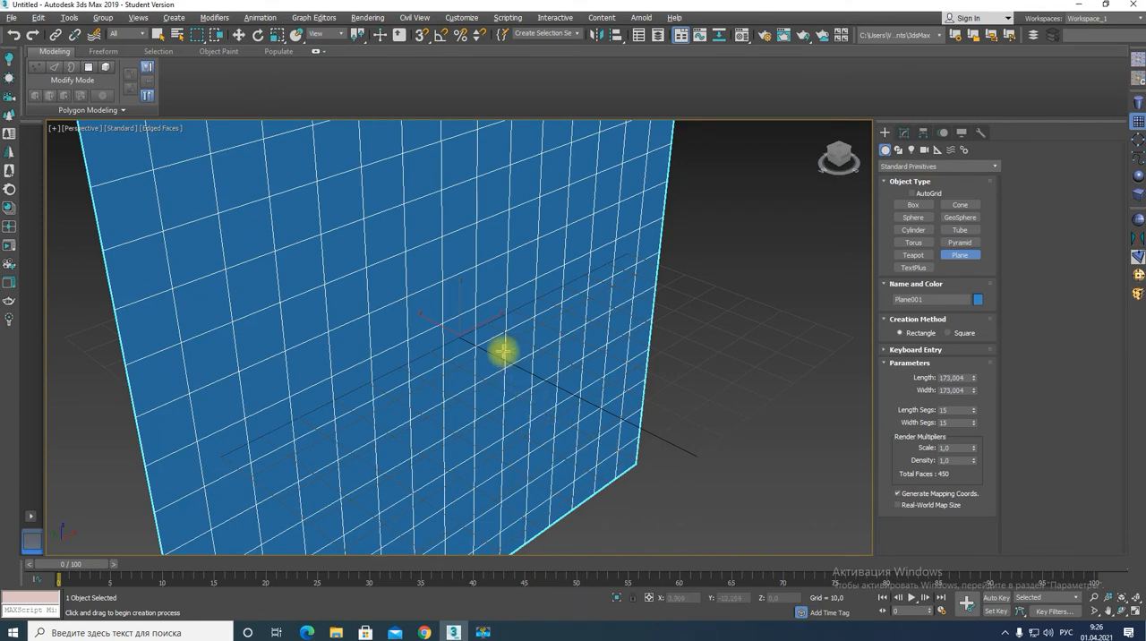
pyautogui.keyDown('alt'); pyautogui.moveTo(504, 350); pyautogui.dragTo(465, 356, button='middle'); pyautogui.keyUp('alt')
pyautogui.scroll(-5, 464, 356)
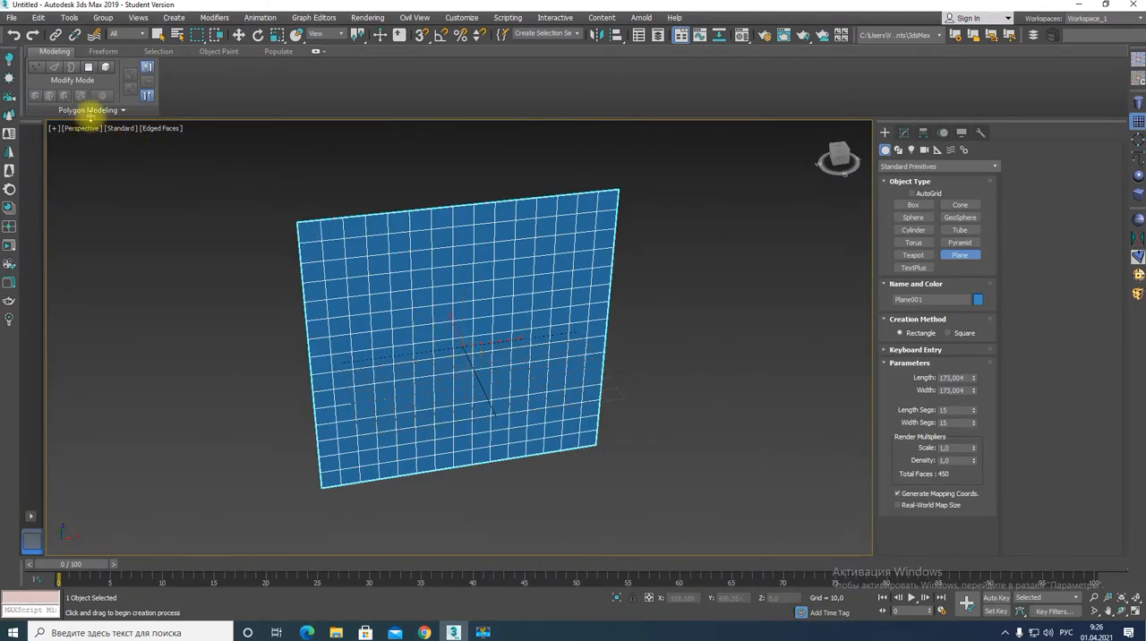
# Convert the plane to an editable poly and enter edge editing on it.
pyautogui.click(86, 111)
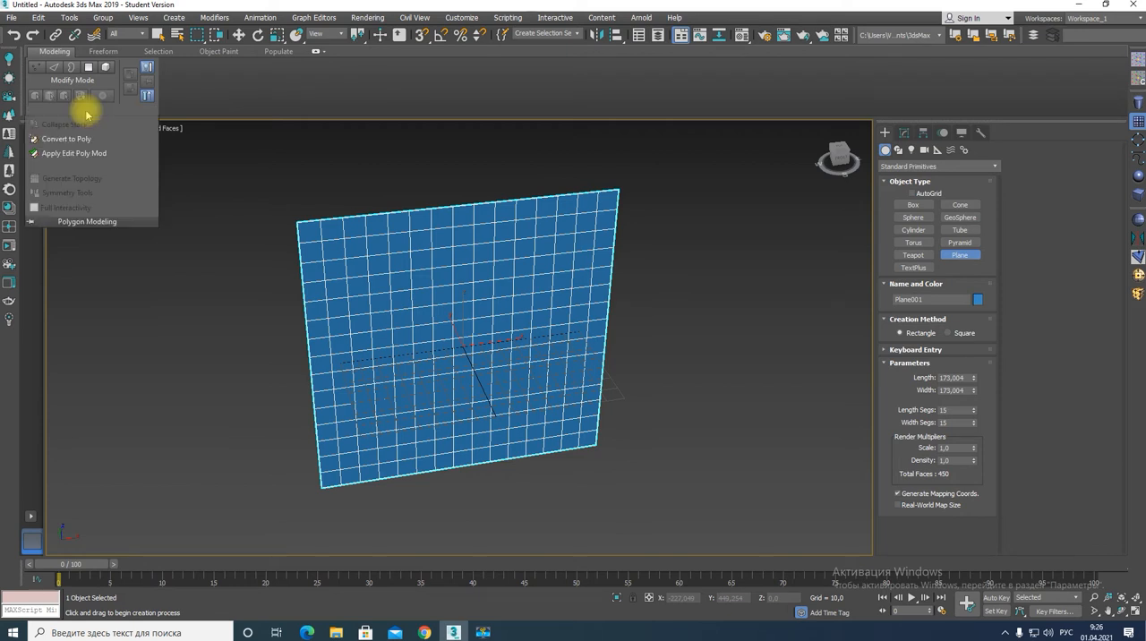
pyautogui.click(61, 139)
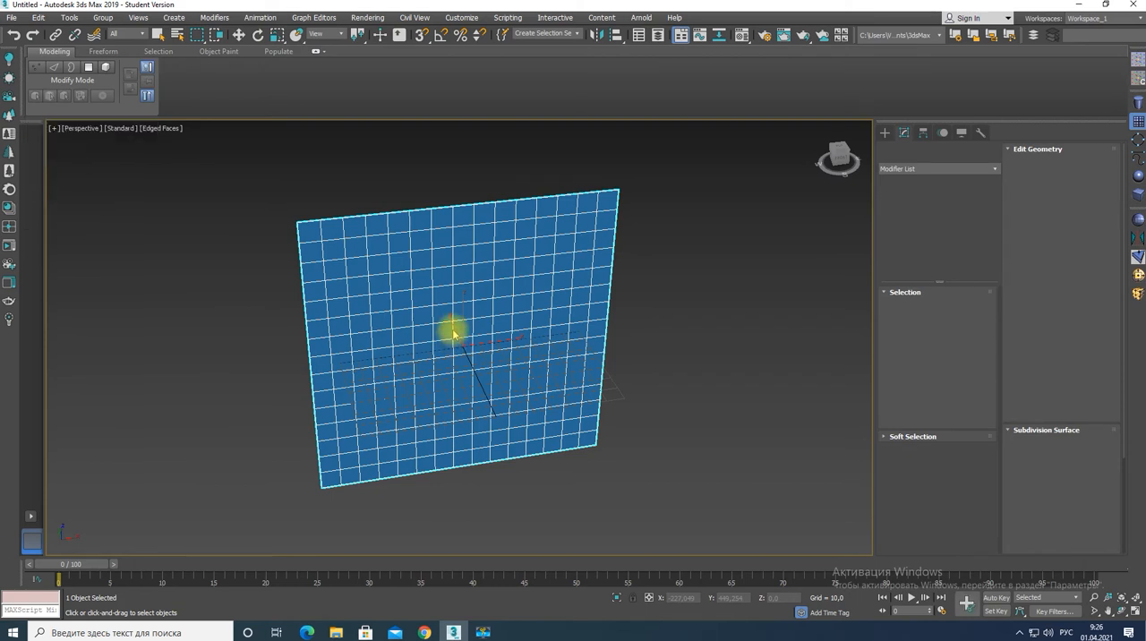
pyautogui.press('2')
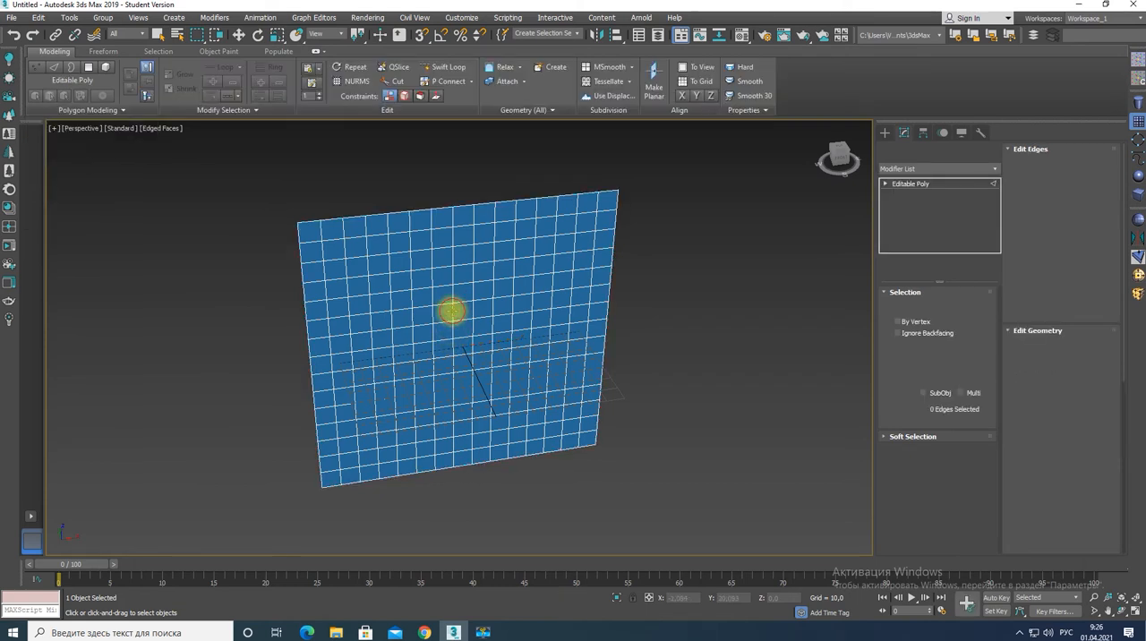
pyautogui.click(367, 376)
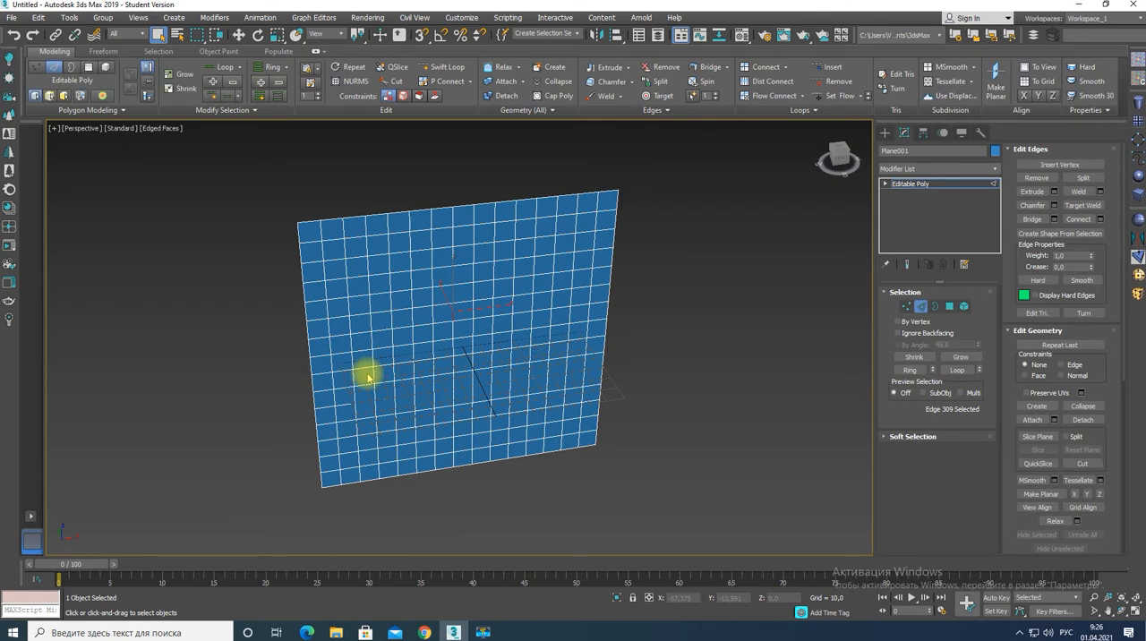
# Generate topology on the plane with the EdgeDirection pattern followed by the irregular rounded-cell pattern, and leave edge editing.
pyautogui.click(107, 112)
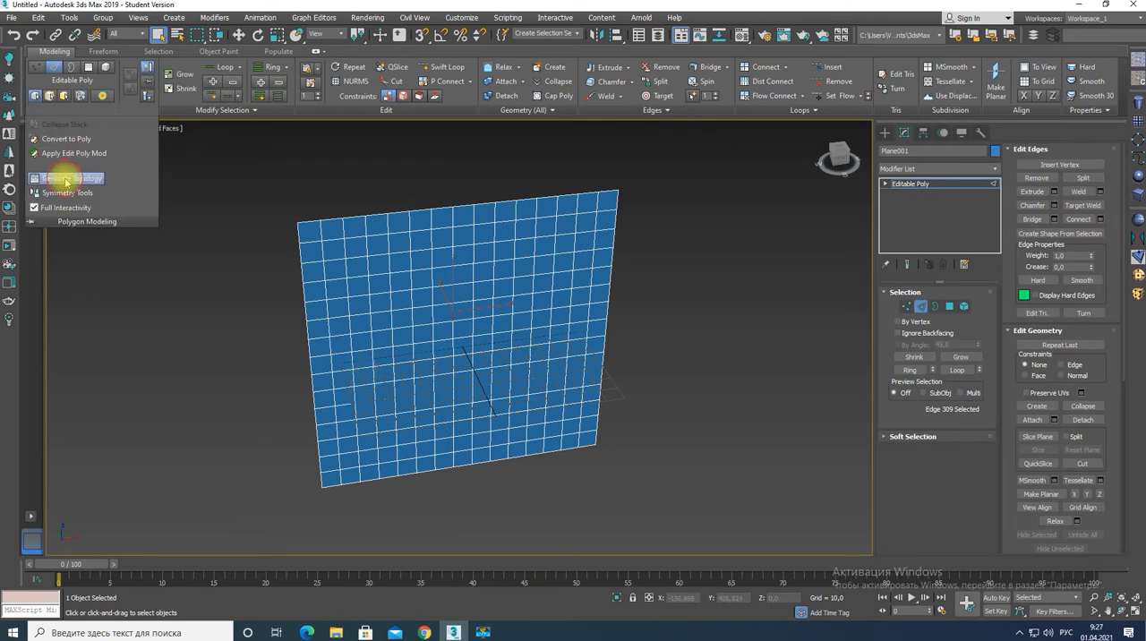
pyautogui.click(66, 182)
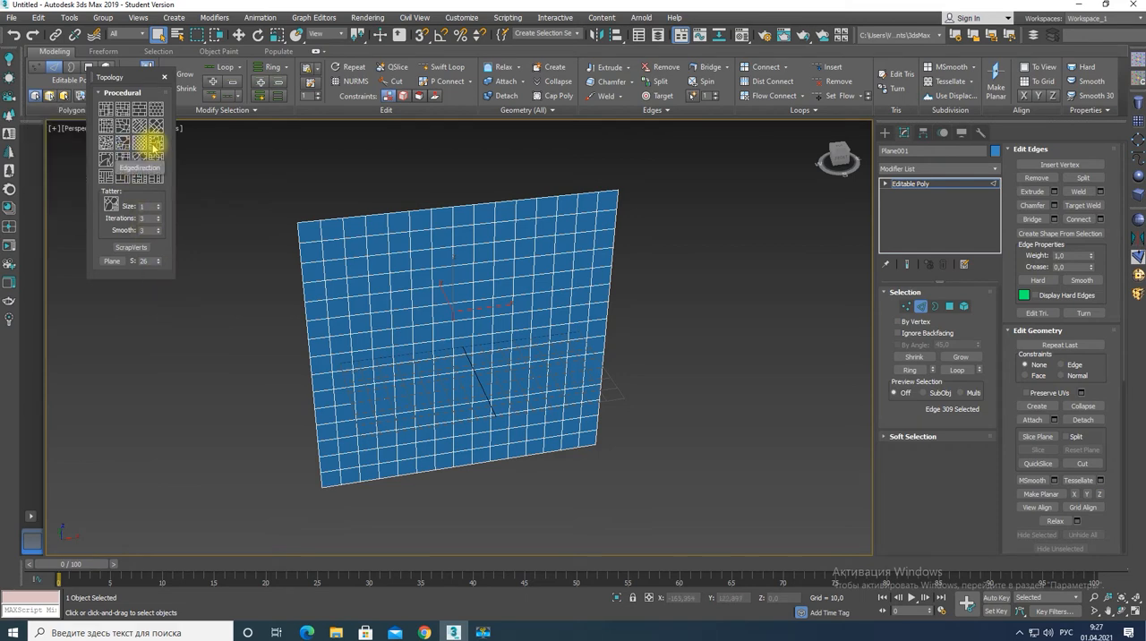
pyautogui.click(155, 146)
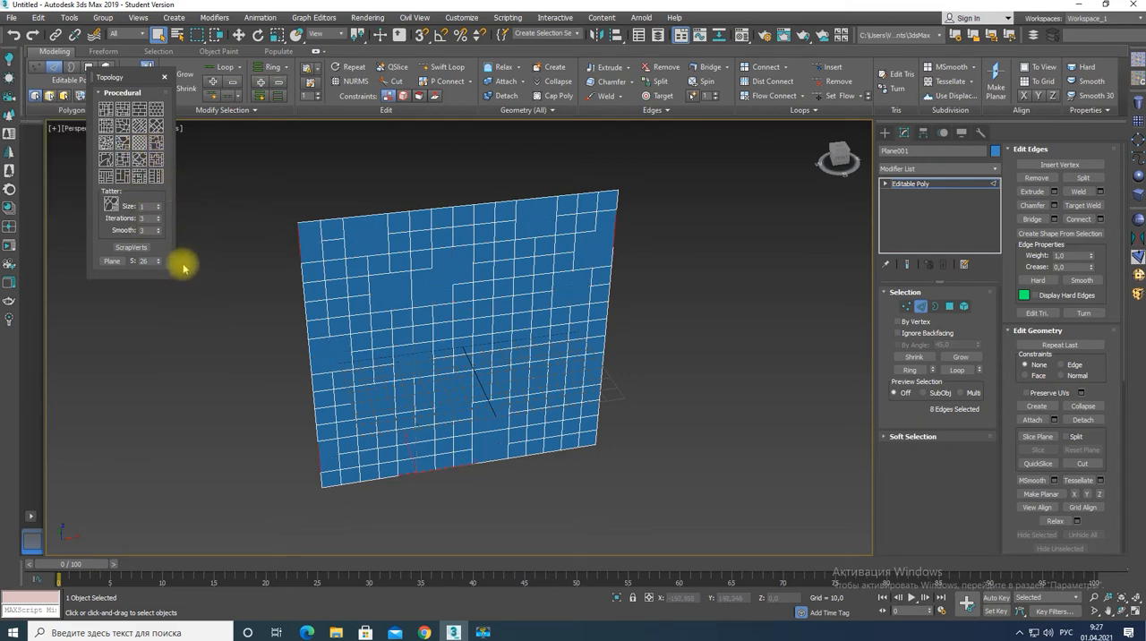
pyautogui.click(105, 150)
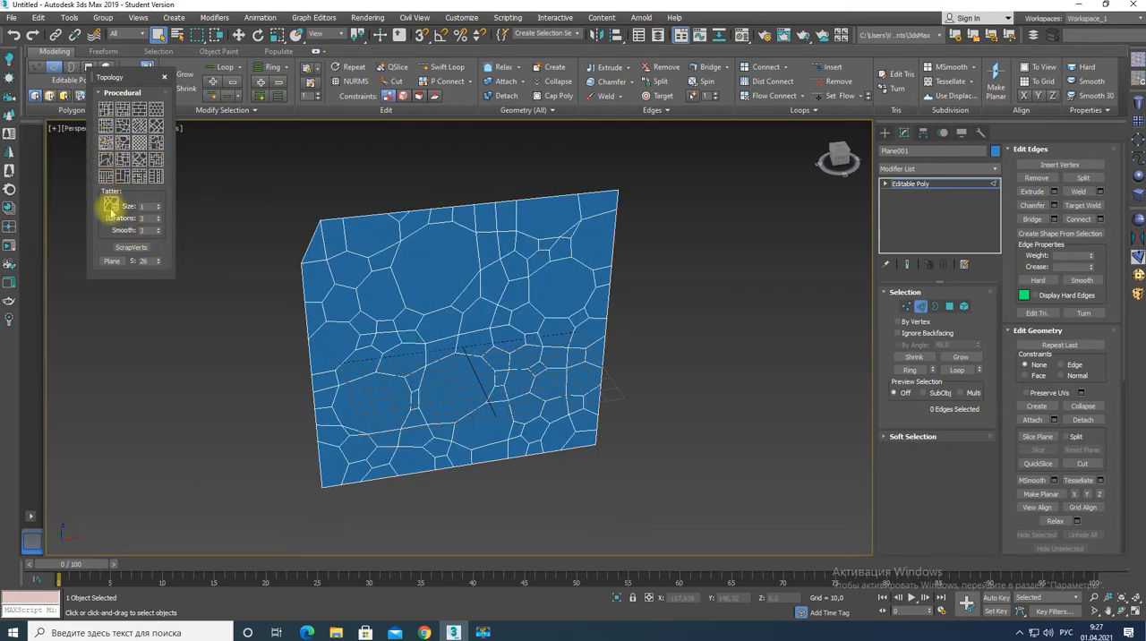
pyautogui.click(164, 77)
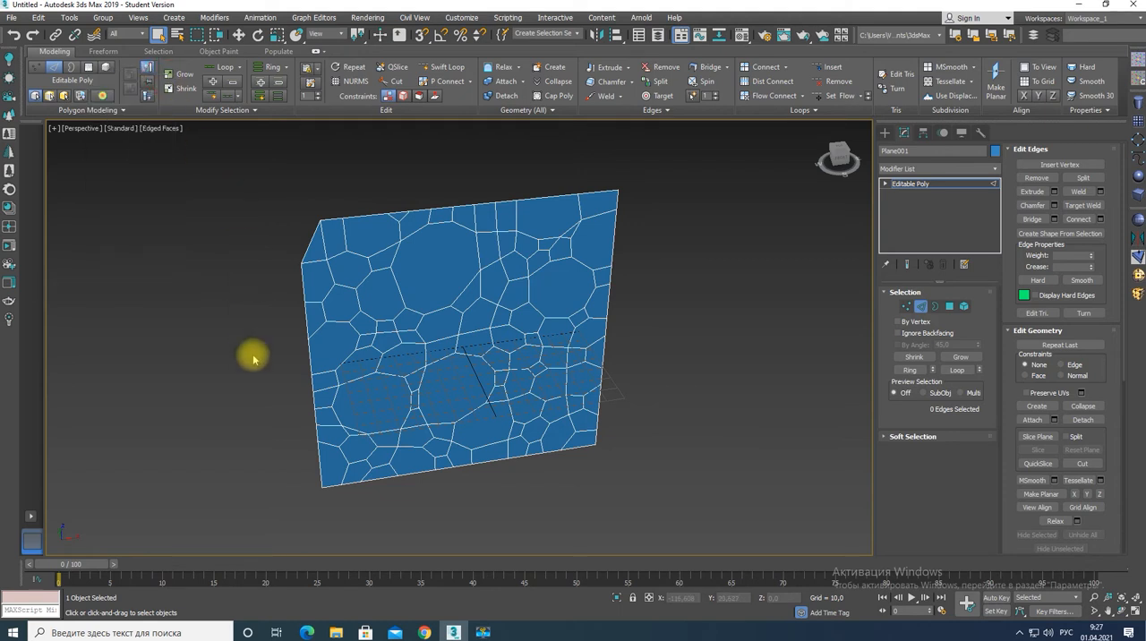
pyautogui.press('2')
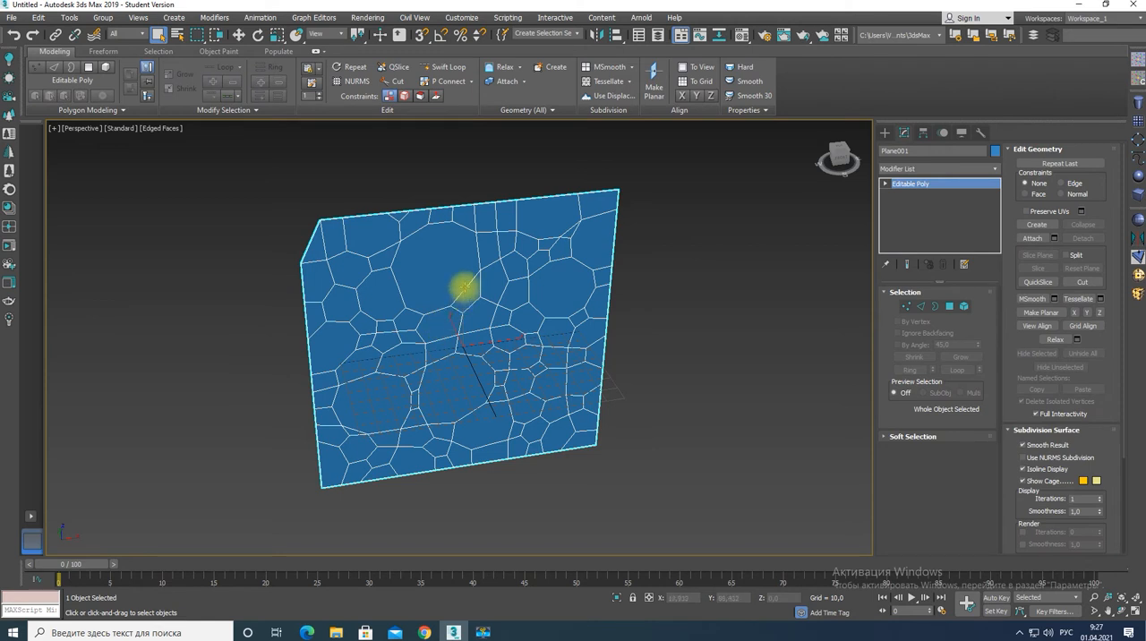
# Chamfer all edges of the cell-patterned plane by 0.279 and switch to polygon editing.
pyautogui.hotkey('ctrl', 'q')
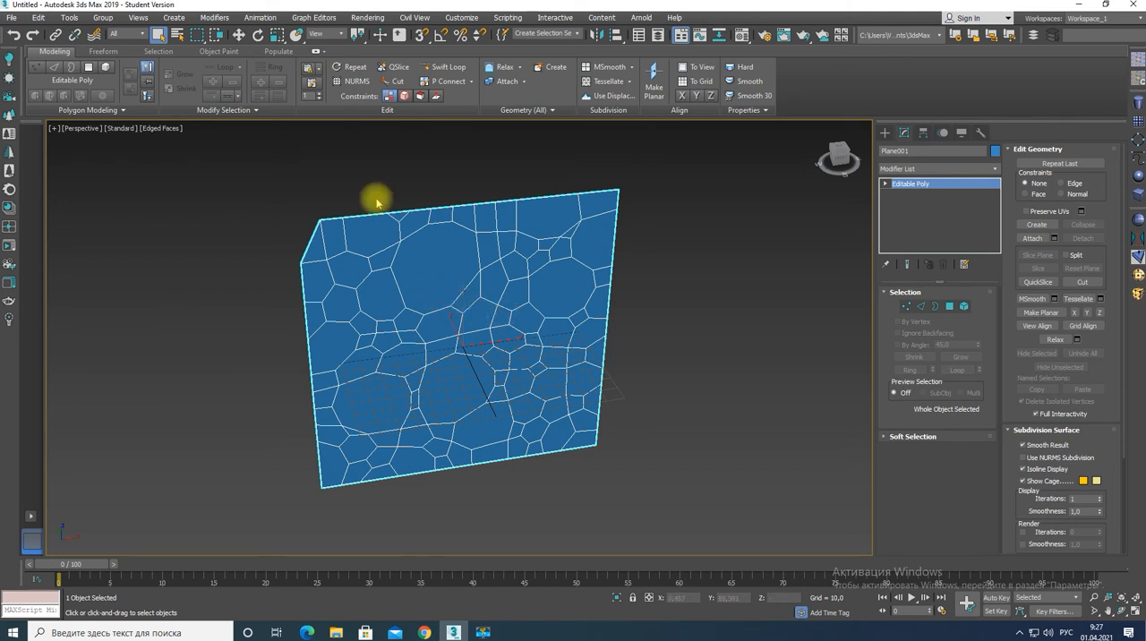
pyautogui.click(239, 34)
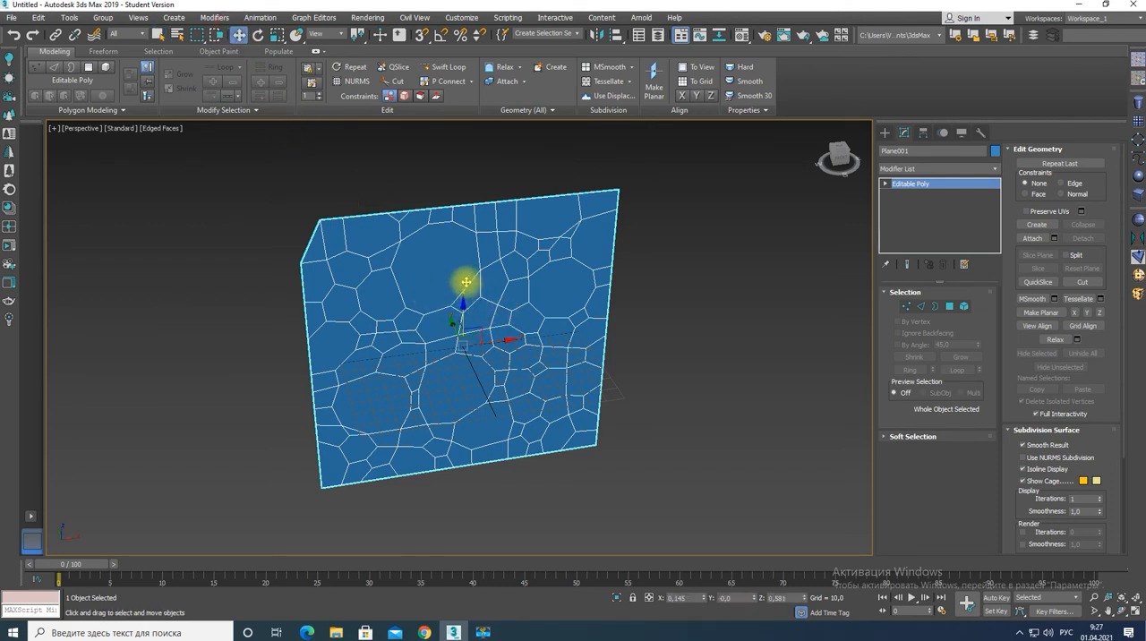
pyautogui.click(481, 302)
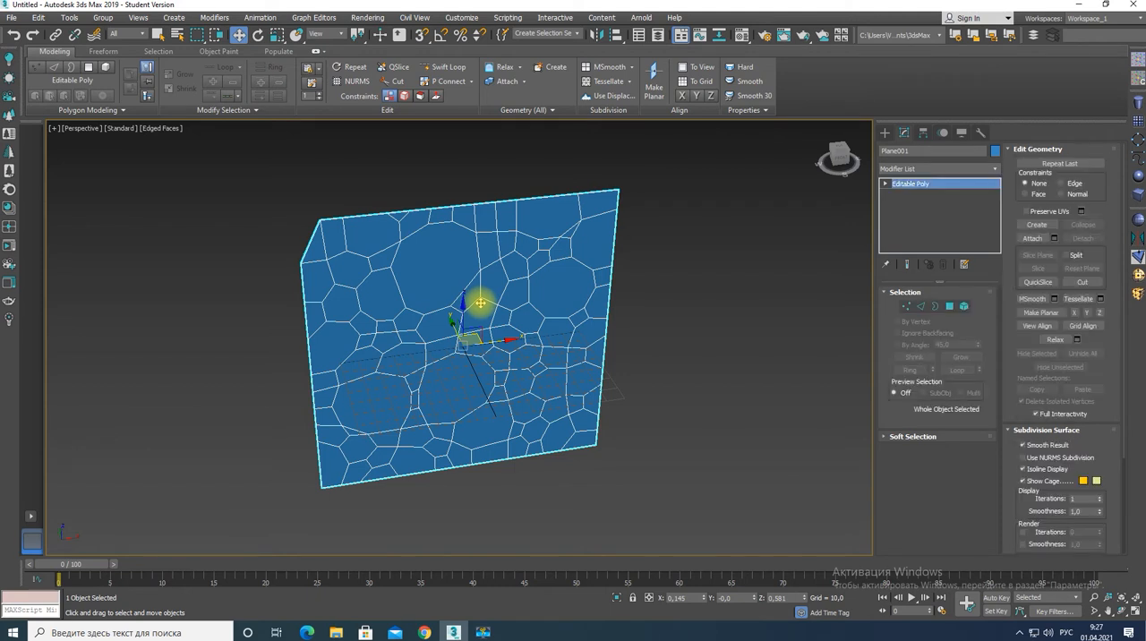
pyautogui.click(921, 305)
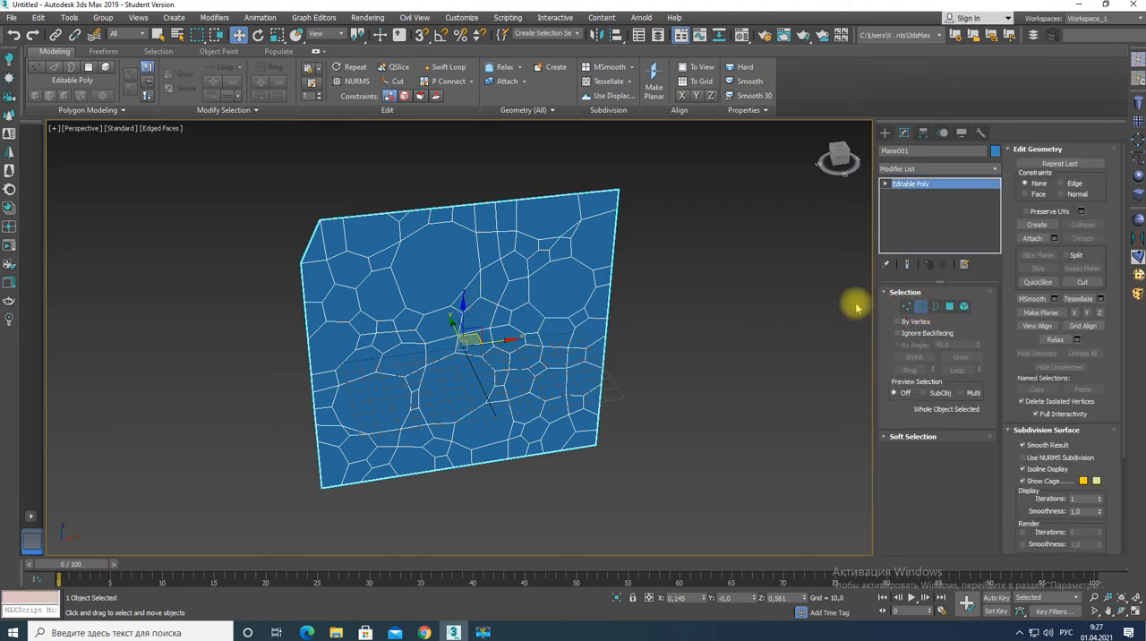
pyautogui.click(470, 280)
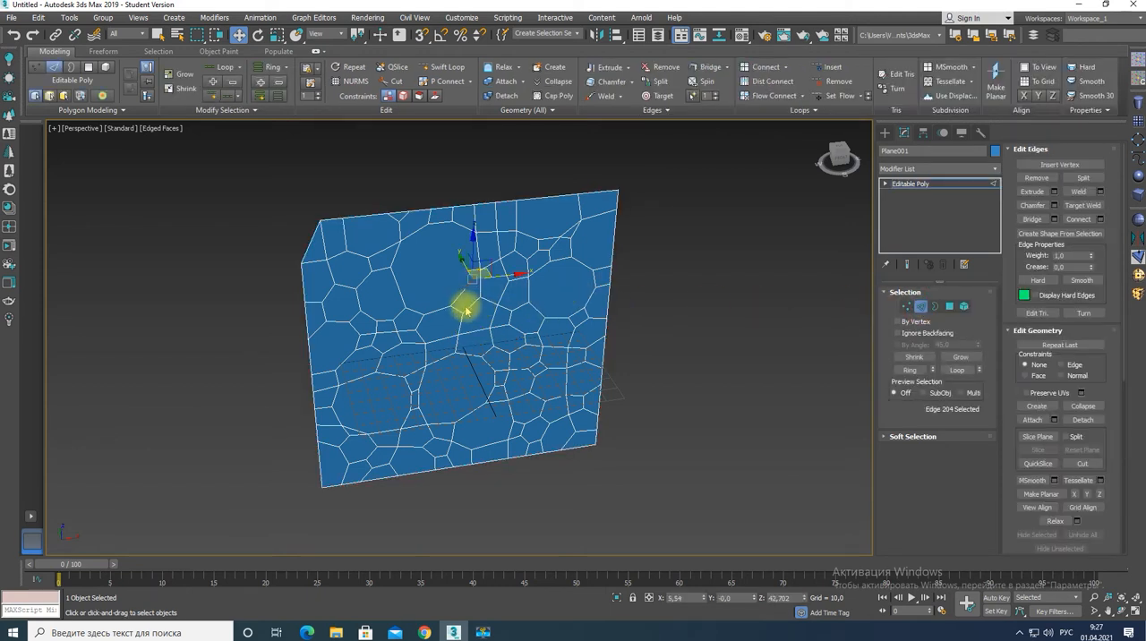
pyautogui.hotkey('ctrl', 'a')
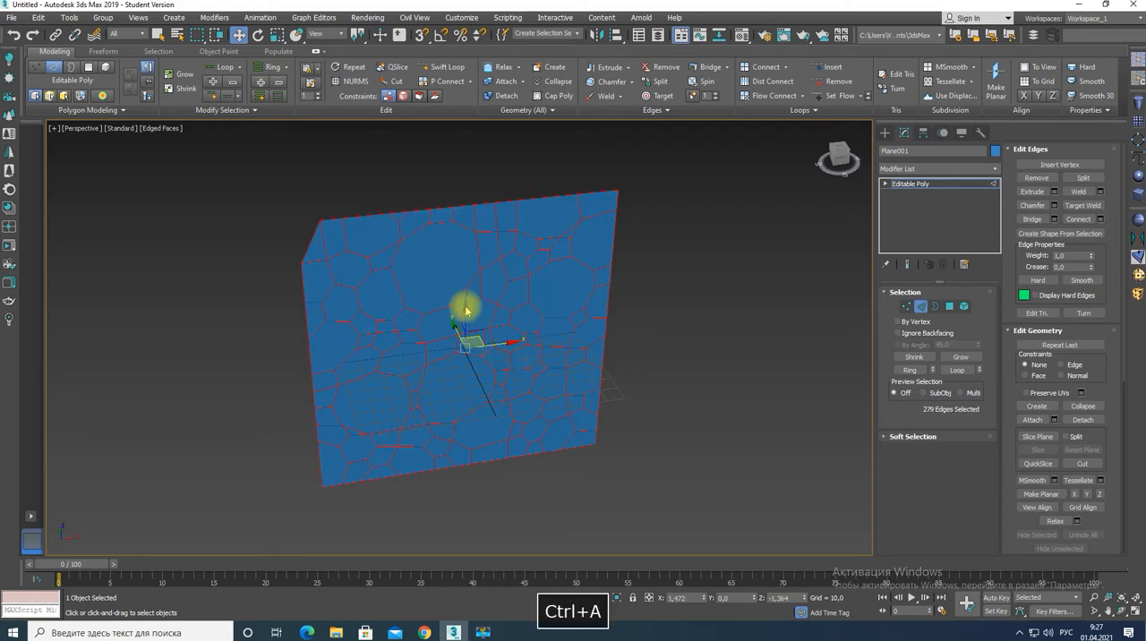
pyautogui.scroll(5, 473, 338)
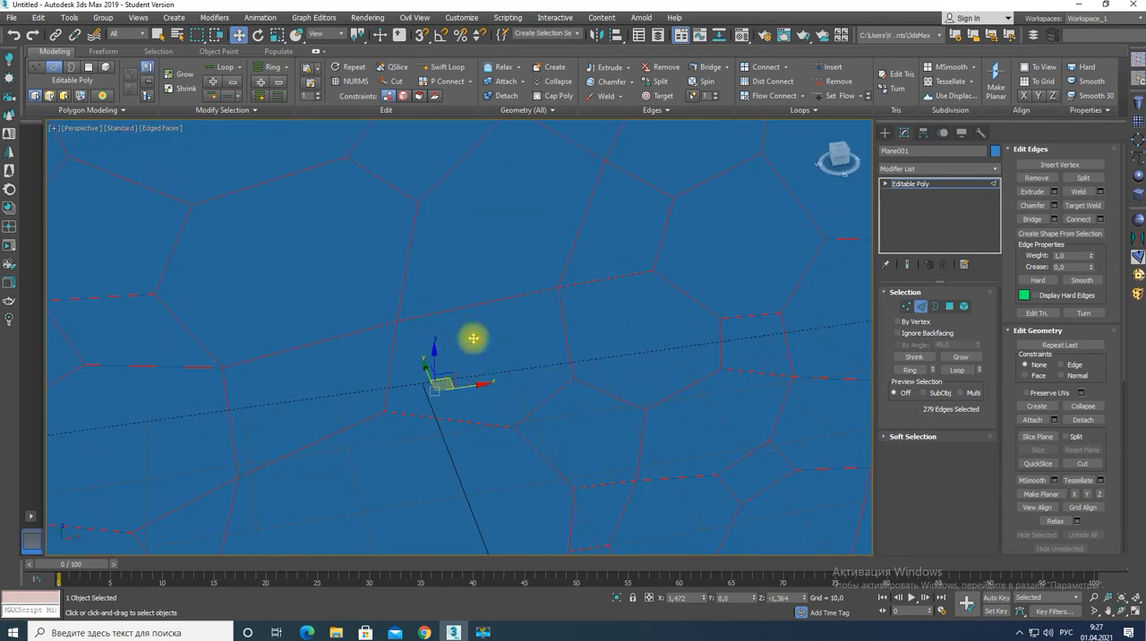
pyautogui.click(1054, 206)
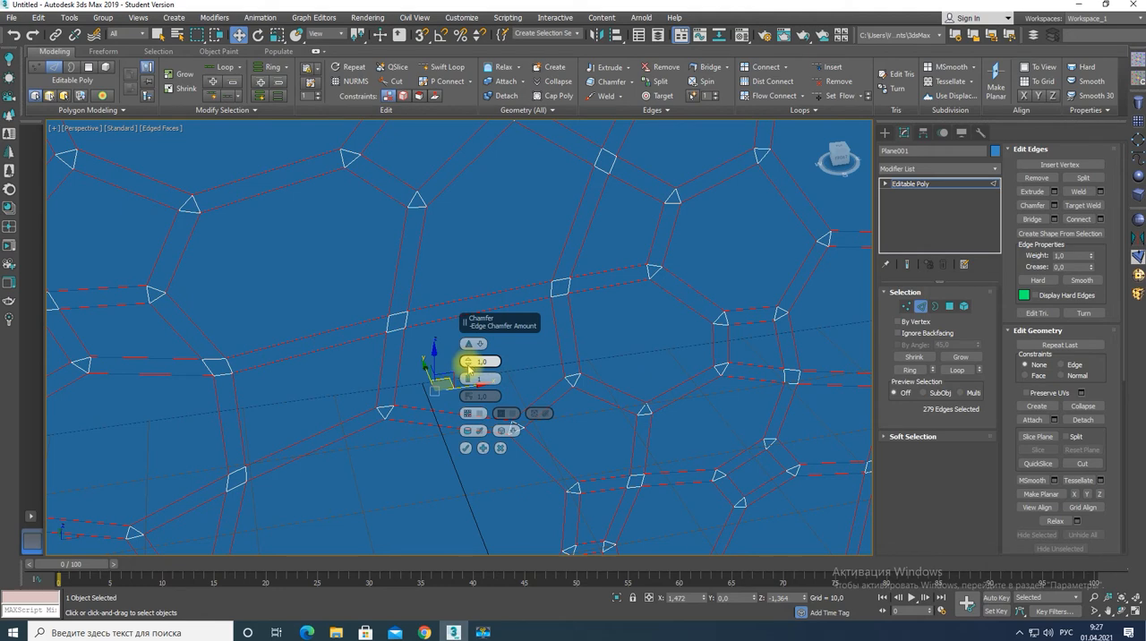
pyautogui.moveTo(468, 367); pyautogui.dragTo(462, 374)
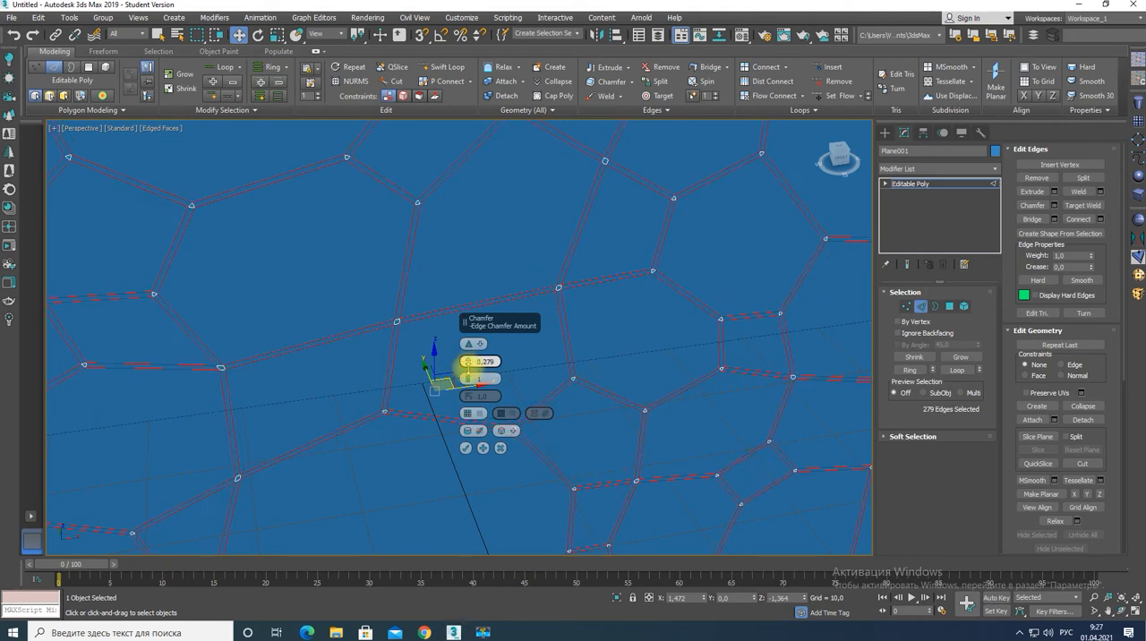
pyautogui.click(465, 449)
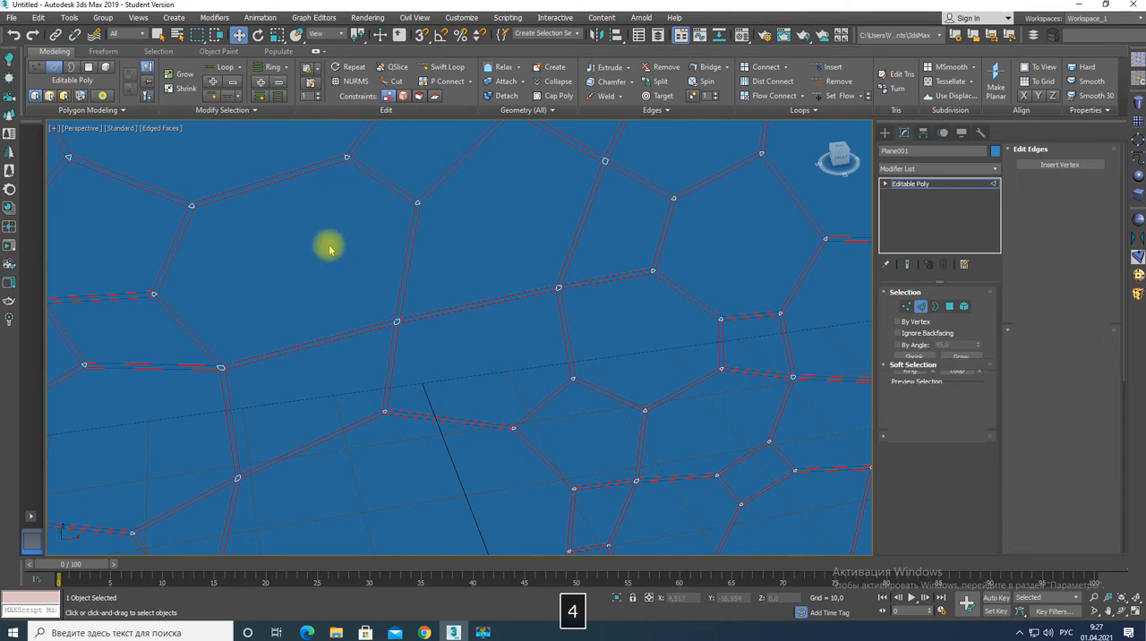
pyautogui.press('4')
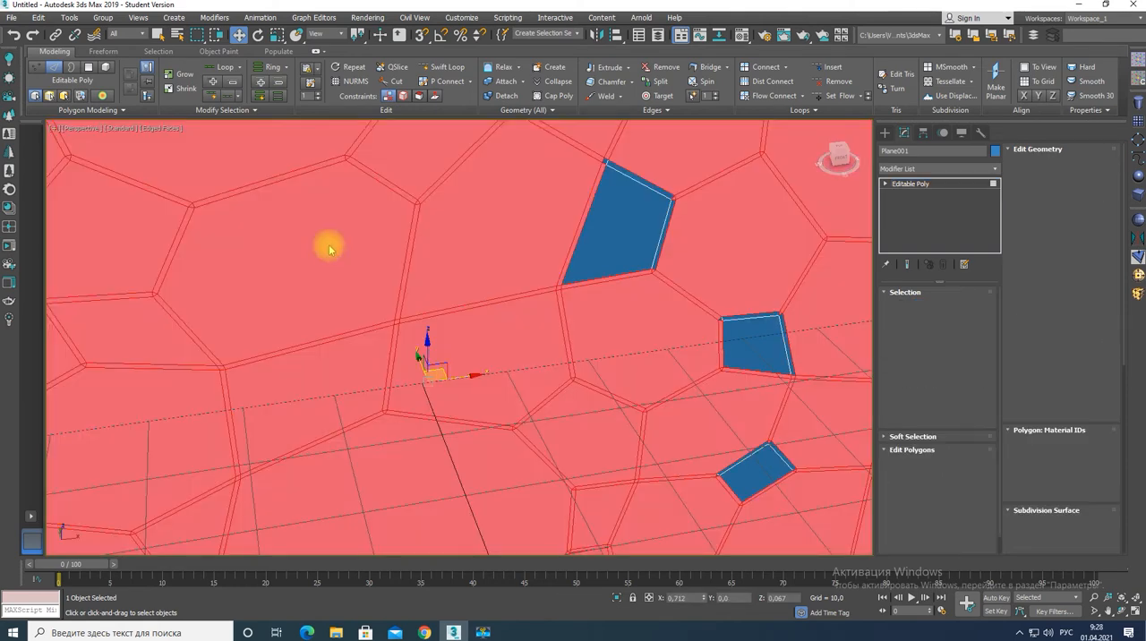
pyautogui.click(329, 248)
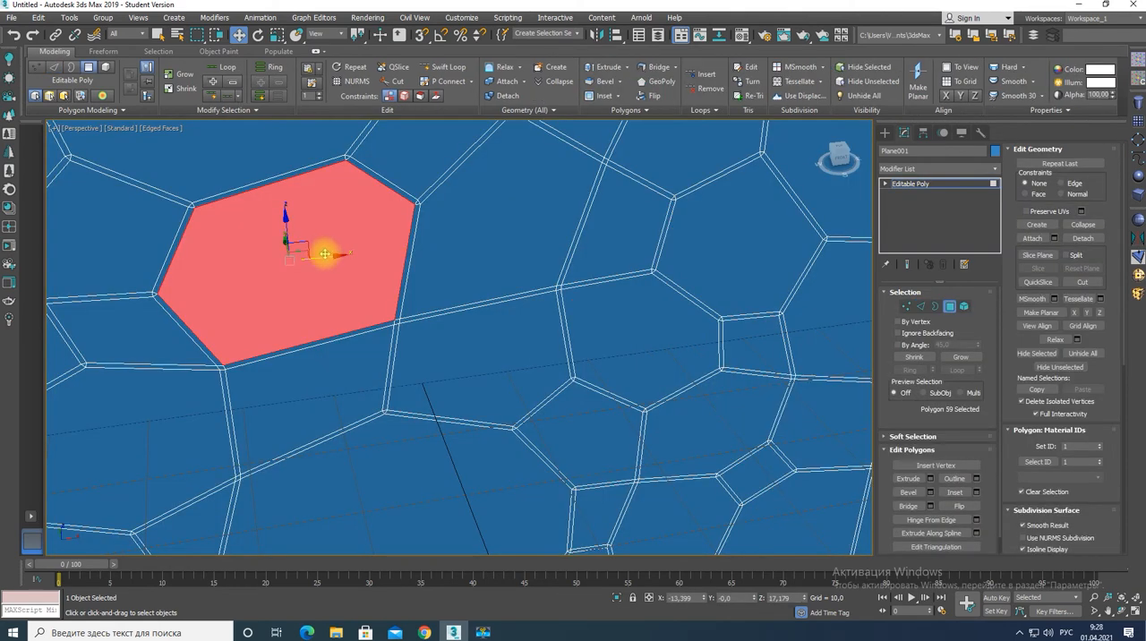
pyautogui.hotkey('ctrl', 'a')
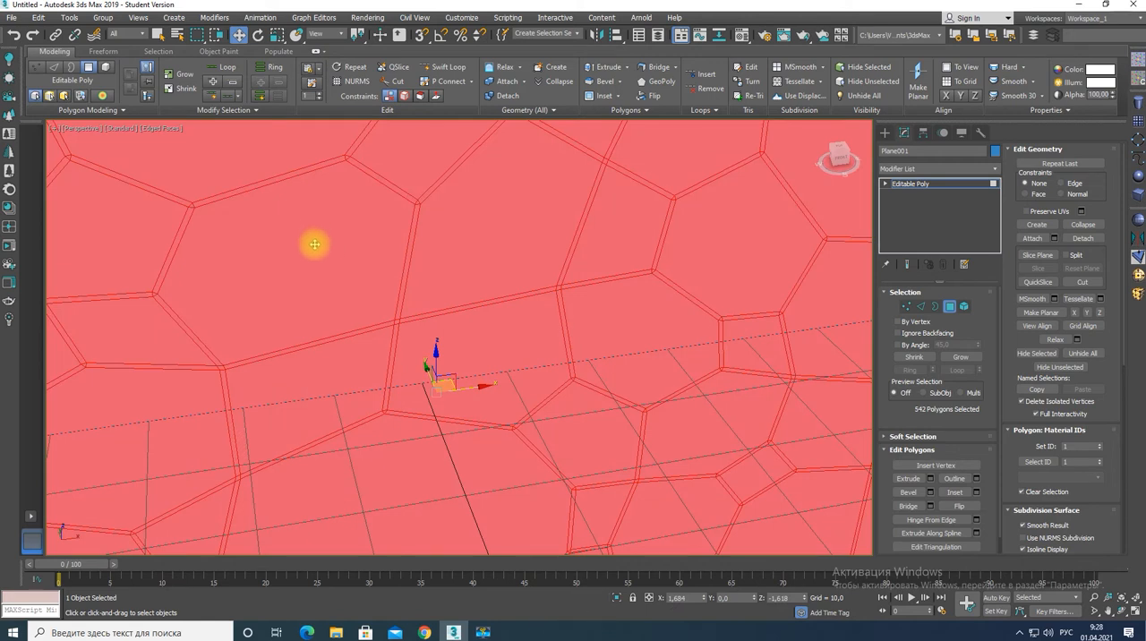
pyautogui.scroll(-5, 314, 245)
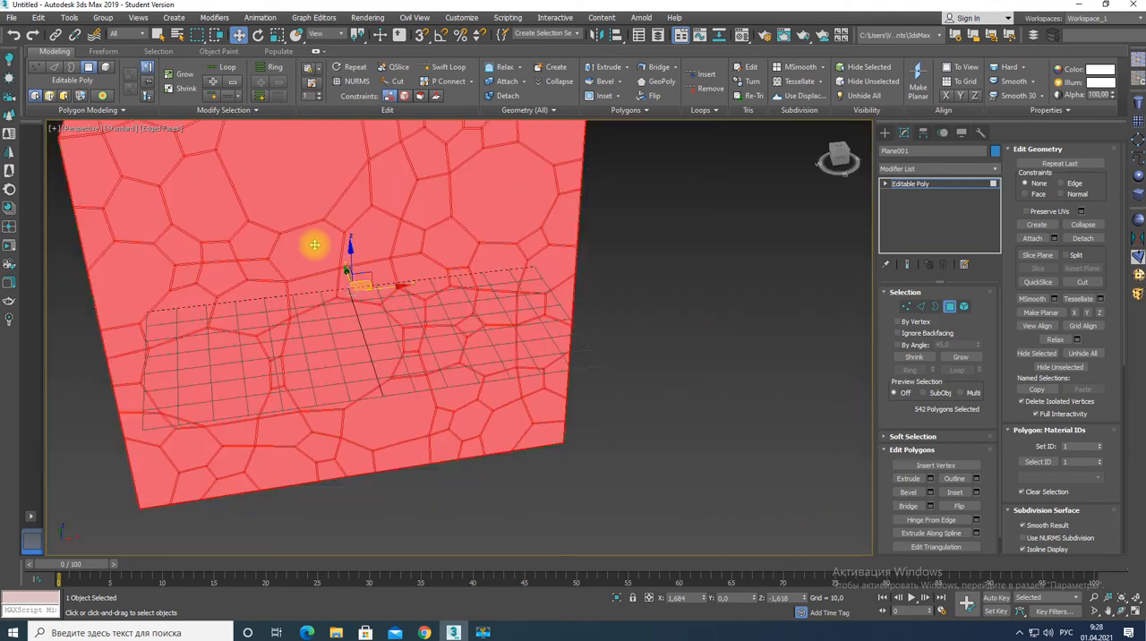
pyautogui.scroll(-5, 314, 244)
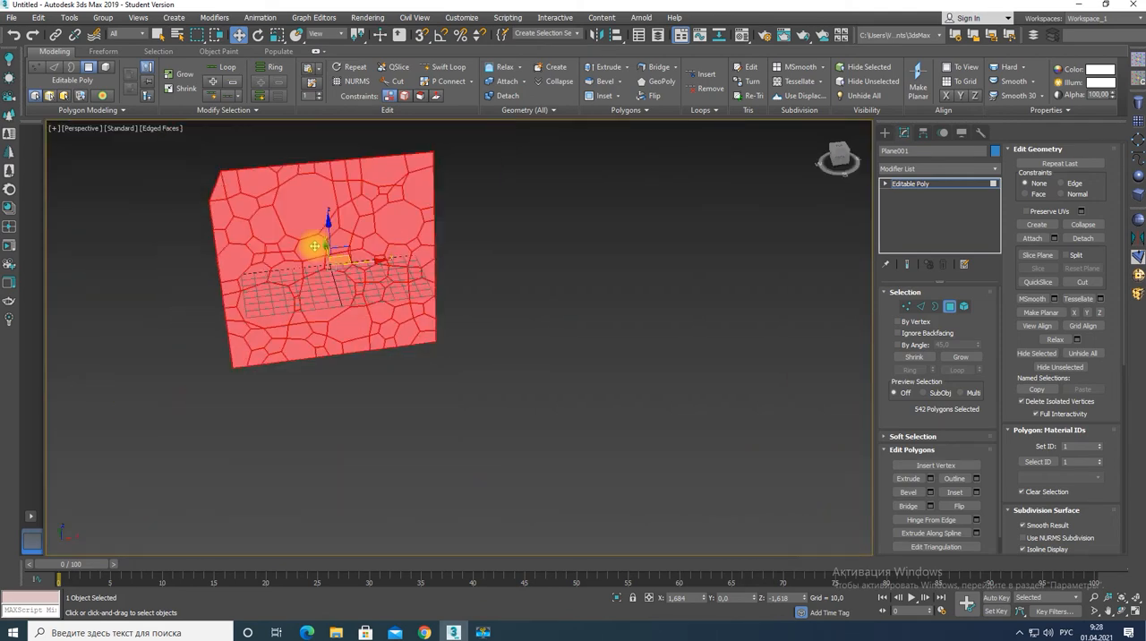
pyautogui.click(535, 292)
# Select five large rounded cell polygons across the patterned plane.
pyautogui.click(279, 192)
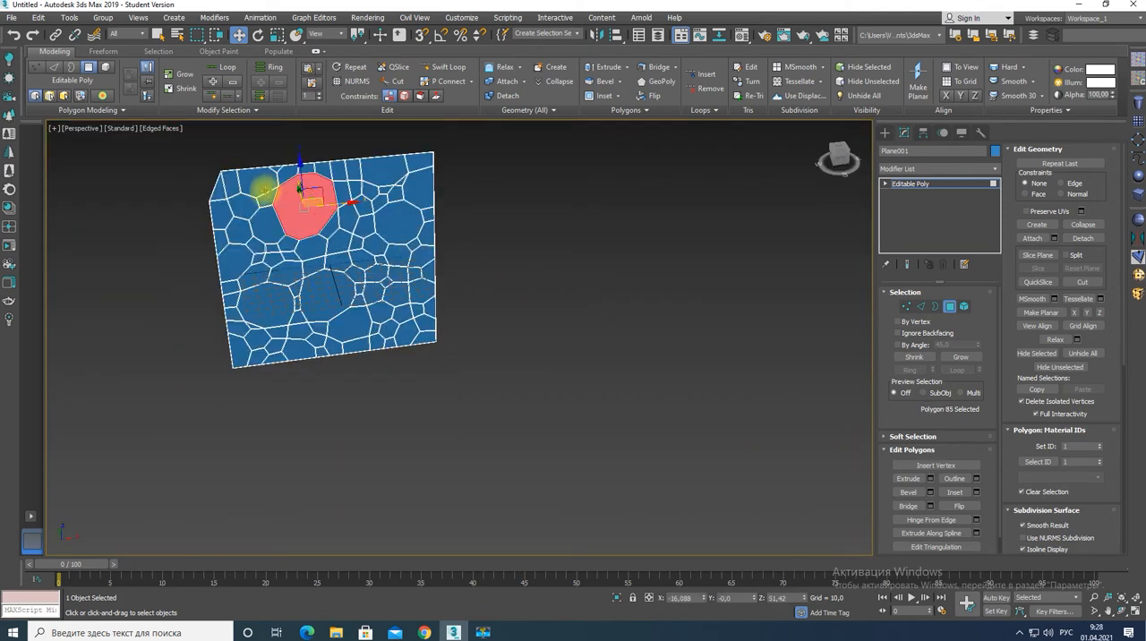
pyautogui.scroll(5, 307, 209)
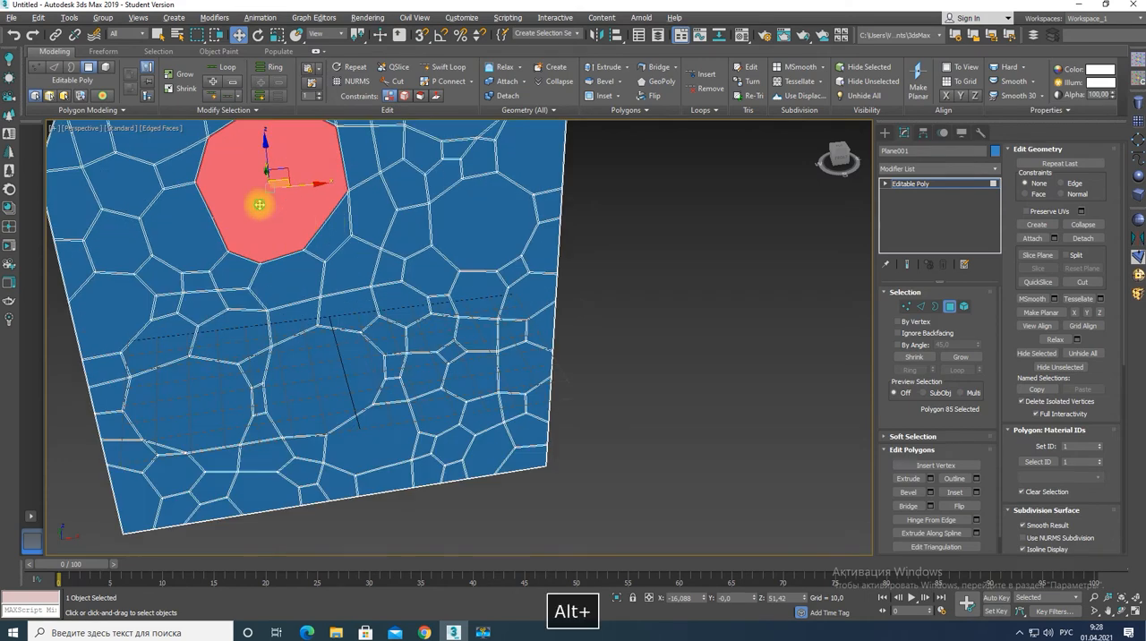
pyautogui.moveTo(257, 200)
pyautogui.keyDown('alt'); pyautogui.mouseDown(button='middle')
pyautogui.moveTo(307, 204)
pyautogui.moveTo(265, 188)
pyautogui.mouseUp(button='middle'); pyautogui.keyUp('alt')
pyautogui.keyDown('ctrl'); pyautogui.click(192, 238); pyautogui.keyUp('ctrl')
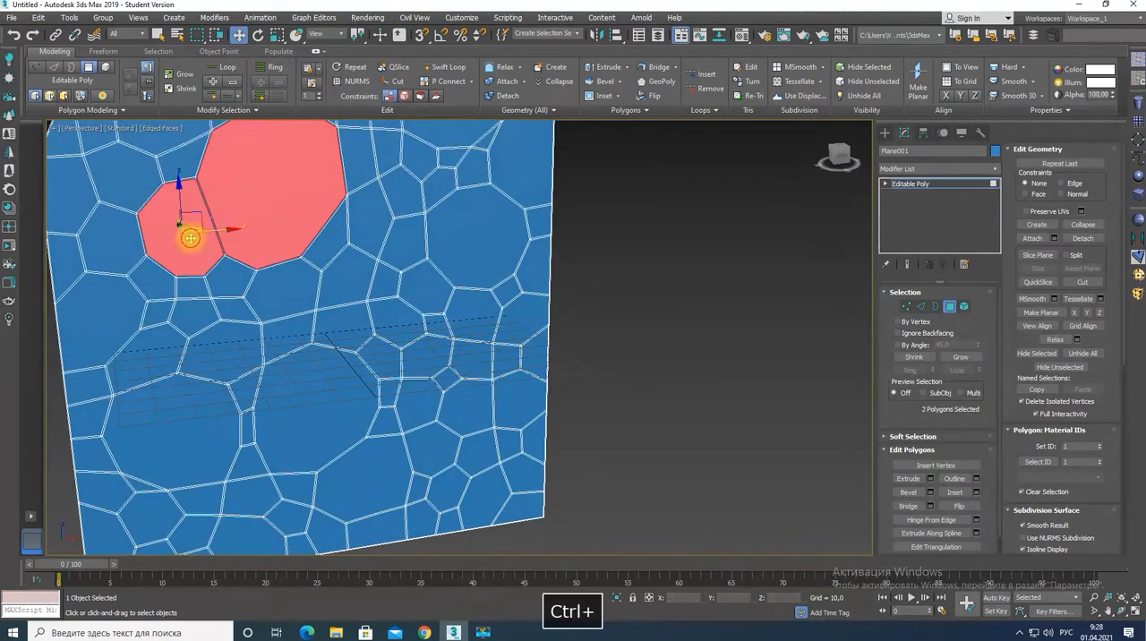
pyautogui.keyDown('ctrl'); pyautogui.click(210, 418); pyautogui.keyUp('ctrl')
pyautogui.keyDown('ctrl'); pyautogui.click(307, 414); pyautogui.keyUp('ctrl')
pyautogui.keyDown('ctrl'); pyautogui.click(476, 251); pyautogui.keyUp('ctrl')
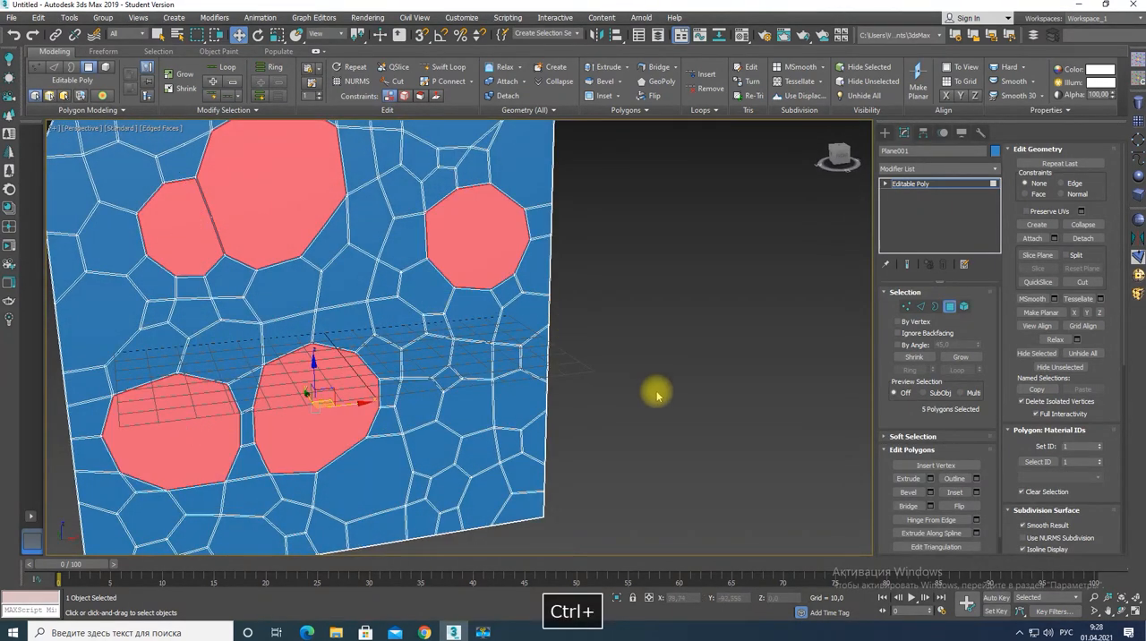
# Extrude the five selected cell polygons by 0.261 along their local normals.
pyautogui.click(929, 479)
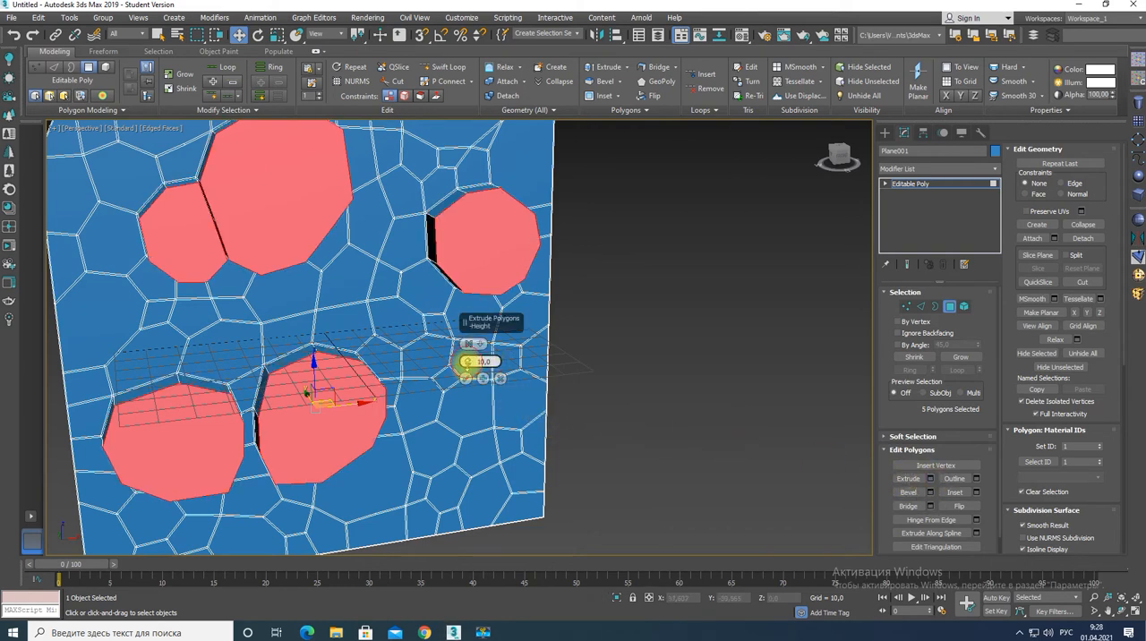
pyautogui.moveTo(467, 362); pyautogui.dragTo(467, 410)
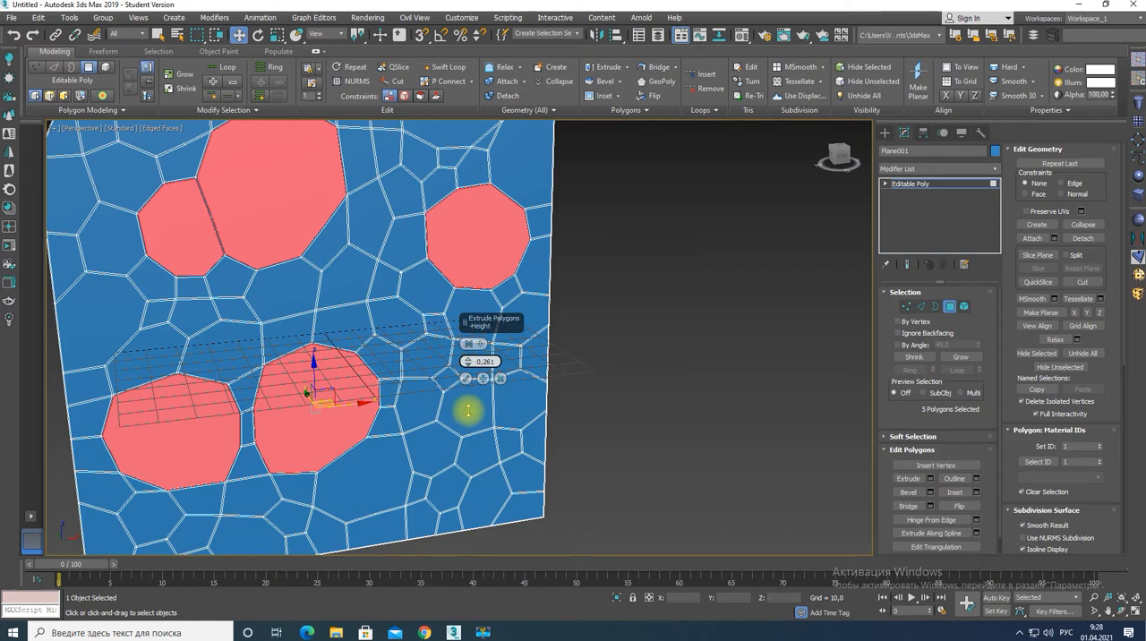
pyautogui.click(470, 343)
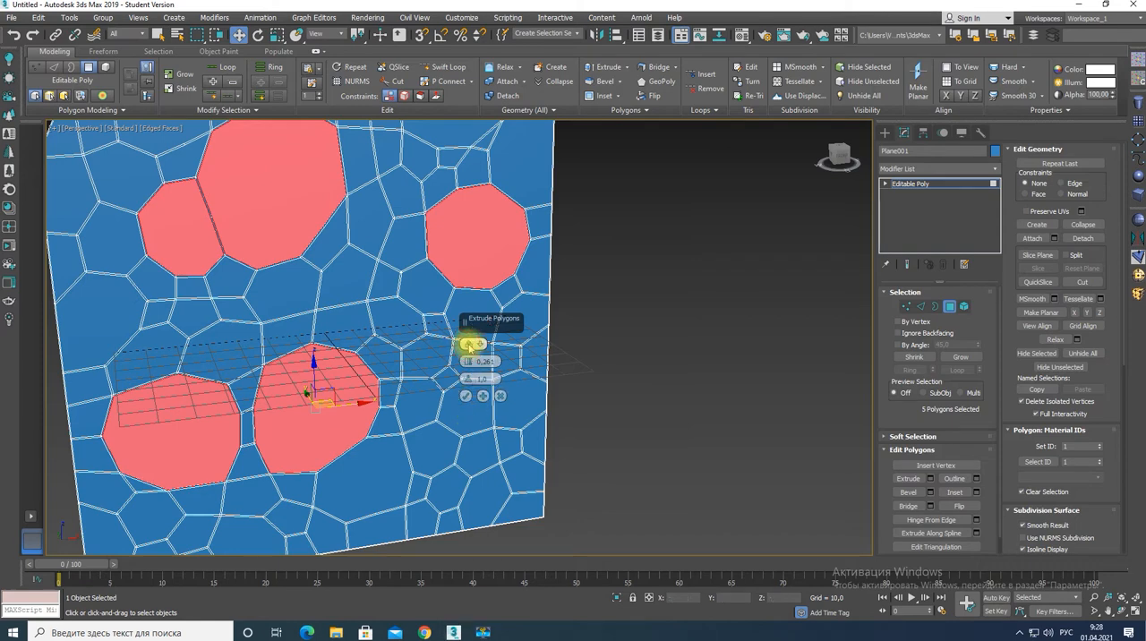
pyautogui.click(466, 396)
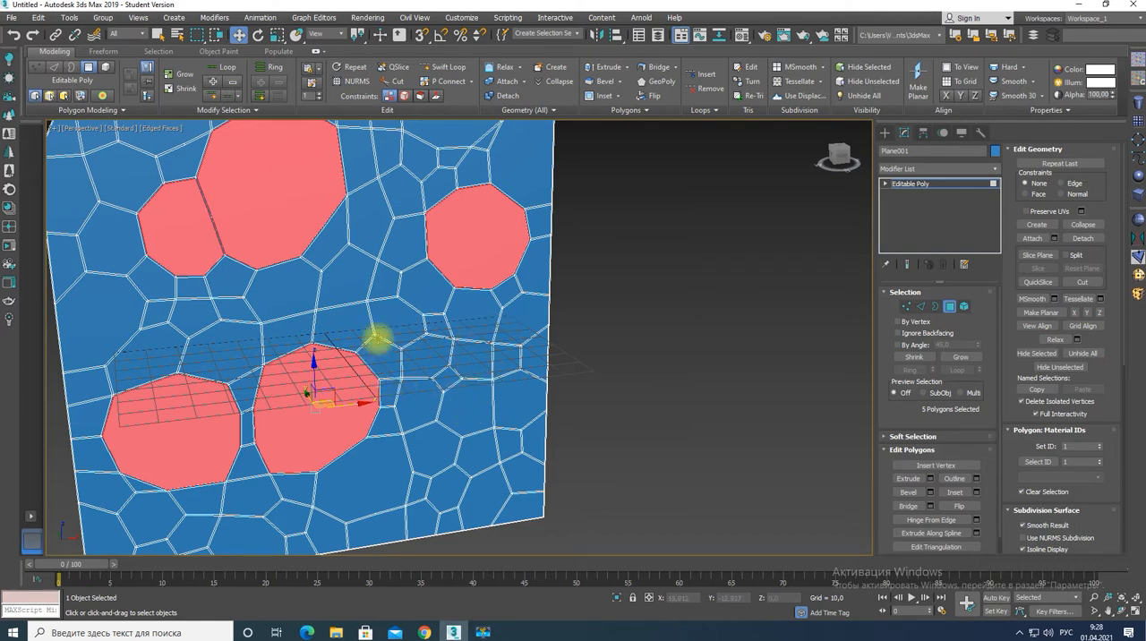
# Turn off the edged-face display, clear the polygon selection and examine the extruded cells from different angles.
pyautogui.keyDown('alt'); pyautogui.moveTo(385, 374); pyautogui.dragTo(383, 320, button='middle'); pyautogui.keyUp('alt')
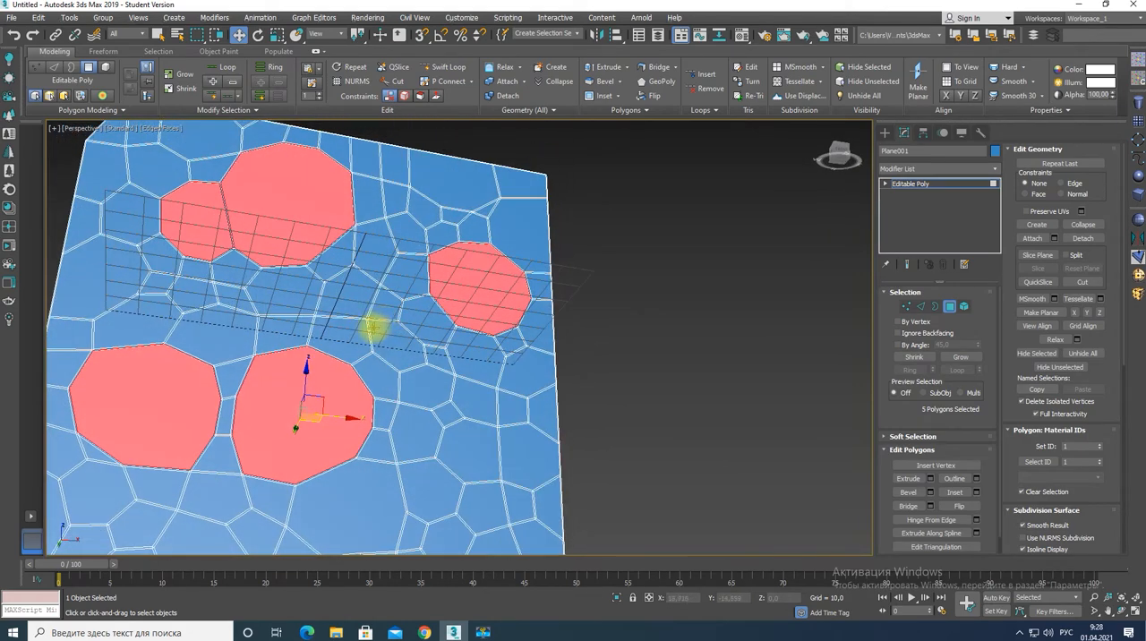
pyautogui.press('F4')
pyautogui.click(624, 375)
pyautogui.keyDown('alt'); pyautogui.moveTo(420, 419); pyautogui.dragTo(327, 469, button='middle'); pyautogui.keyUp('alt')
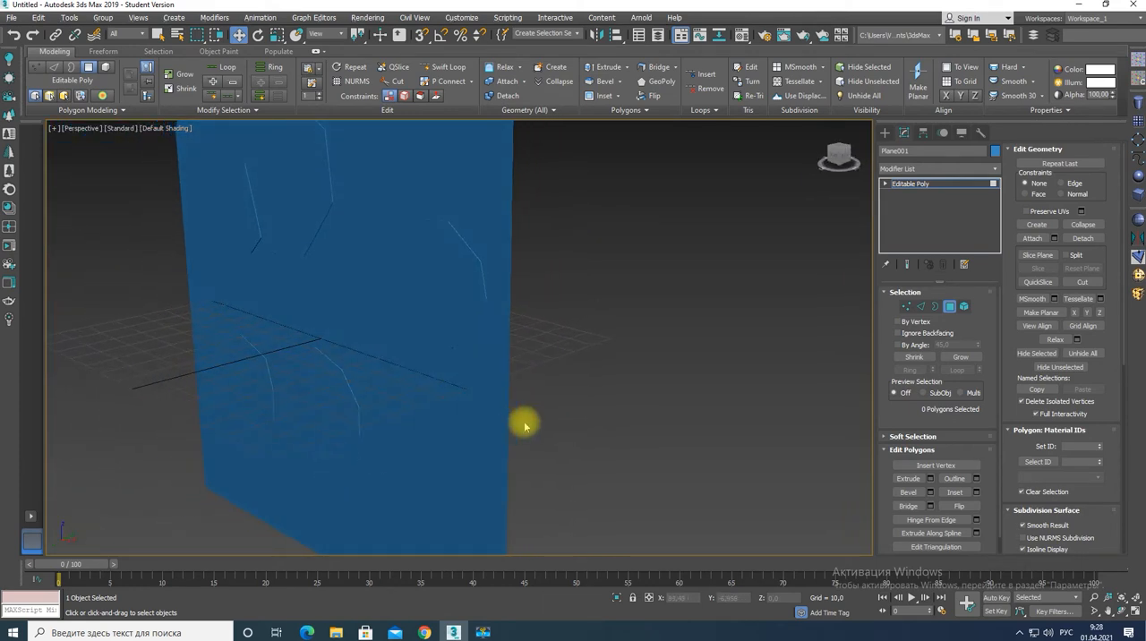
# Leave polygon editing and delete the whole patterned plane.
pyautogui.click(455, 347)
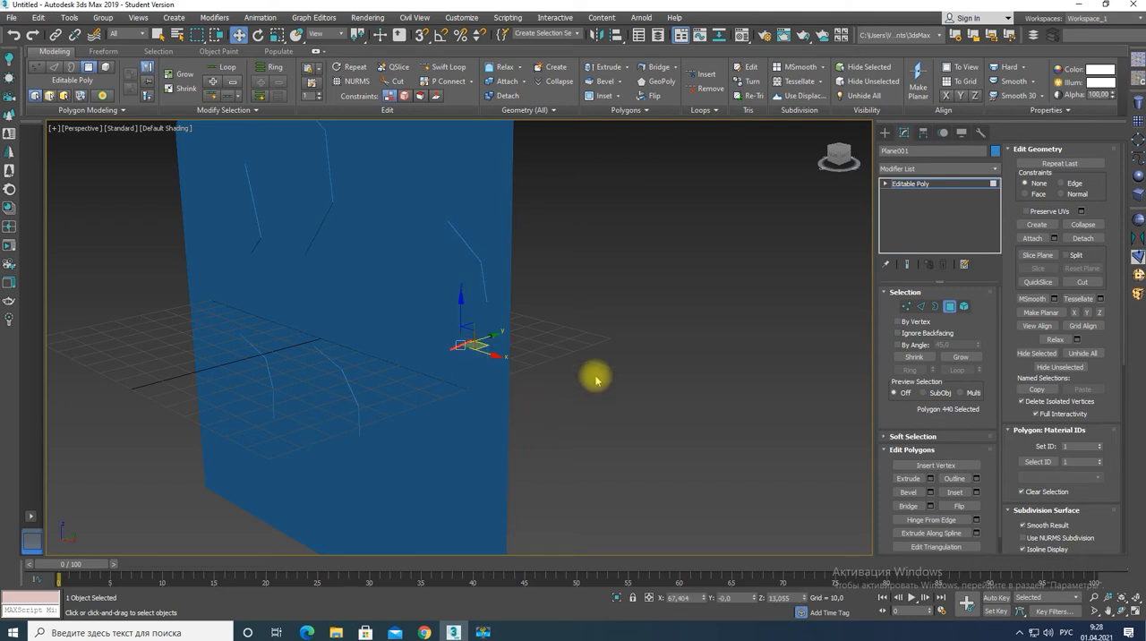
pyautogui.click(904, 183)
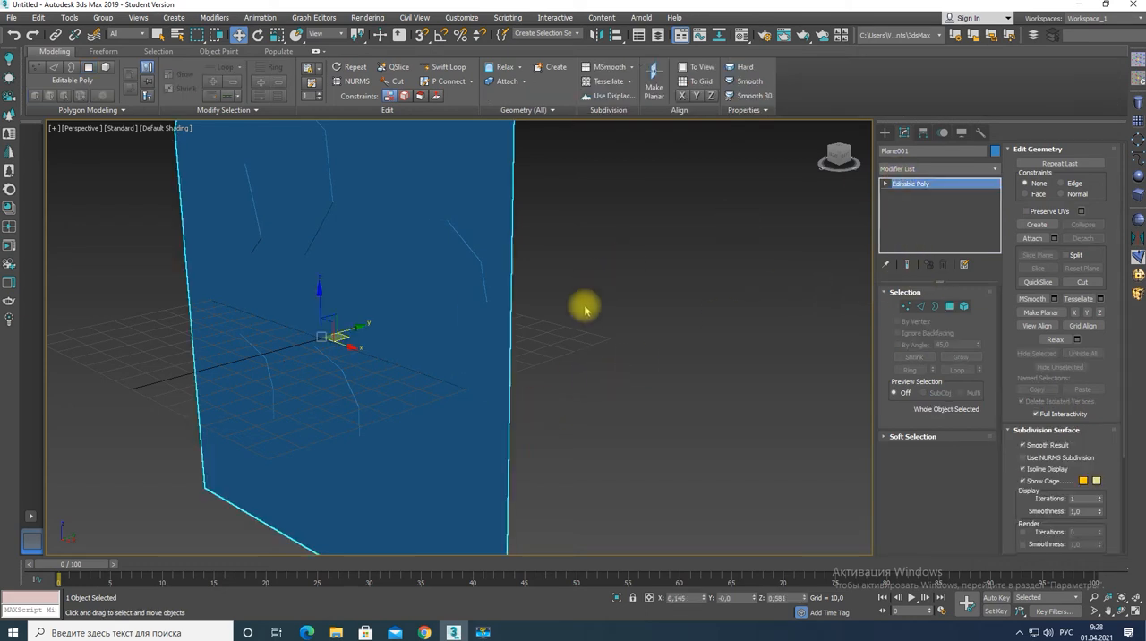
pyautogui.press('Delete')
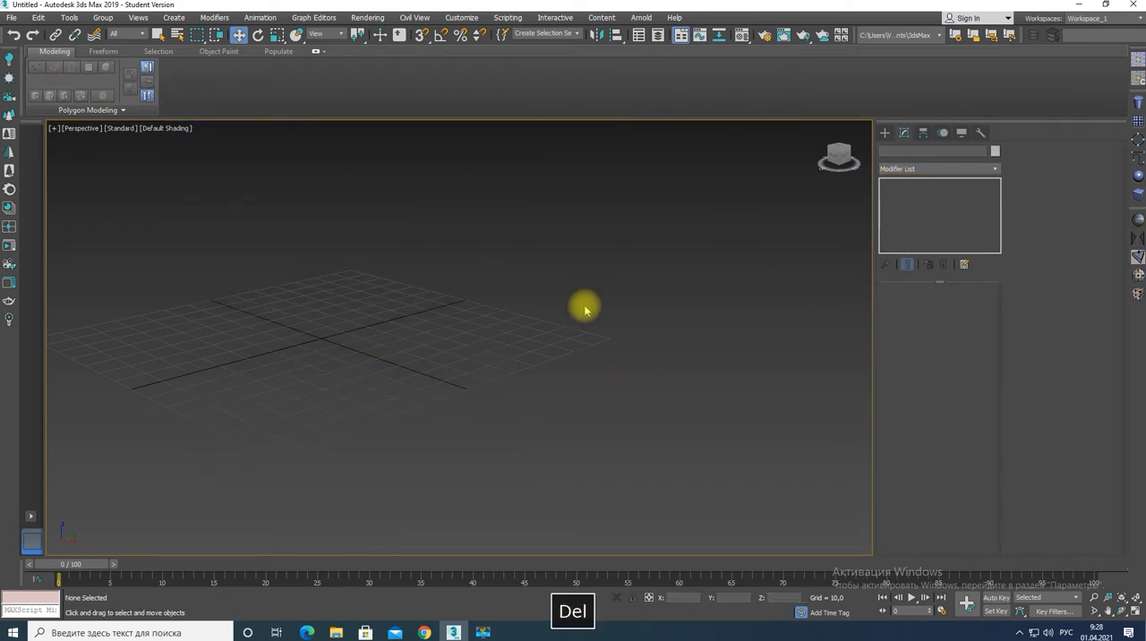
# Create a box about 41.4 long, 45.5 wide and 35.2 high with 15 length, width and height segments.
pyautogui.click(1134, 199)
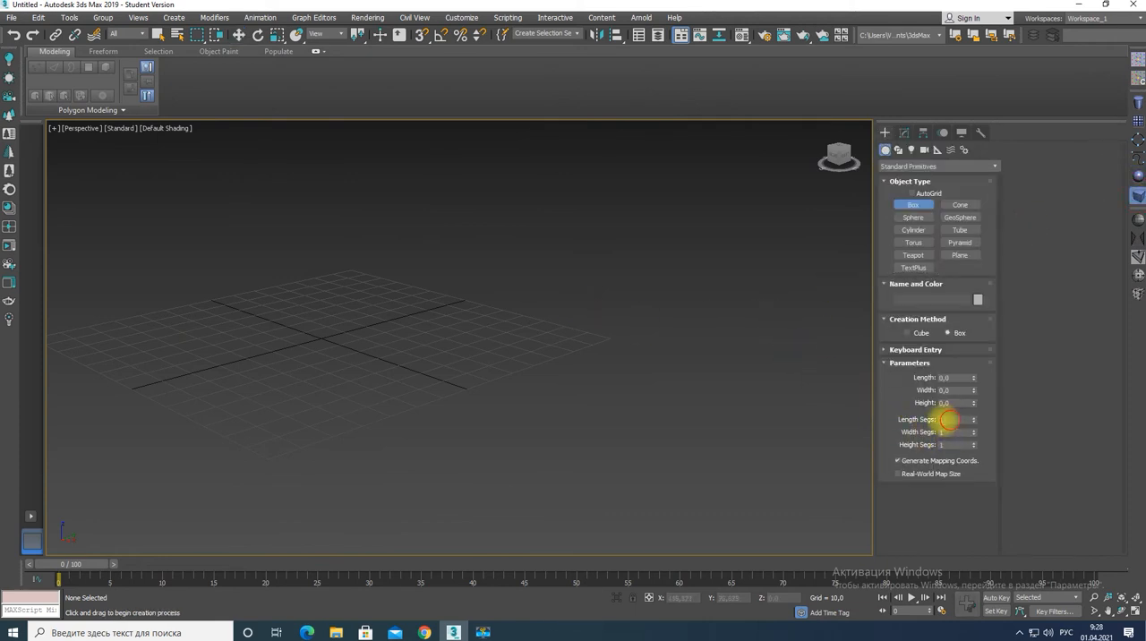
pyautogui.doubleClick(953, 419)
pyautogui.write('15')
pyautogui.press('Tab')
pyautogui.write('15')
pyautogui.press('Tab')
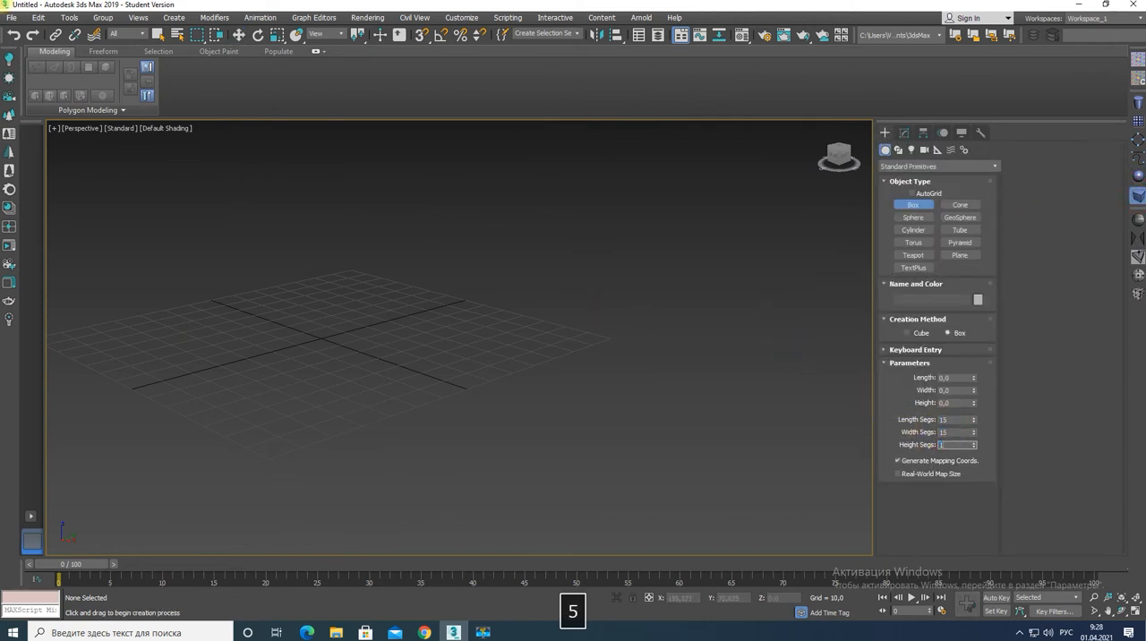
pyautogui.write('15')
pyautogui.press('Return')
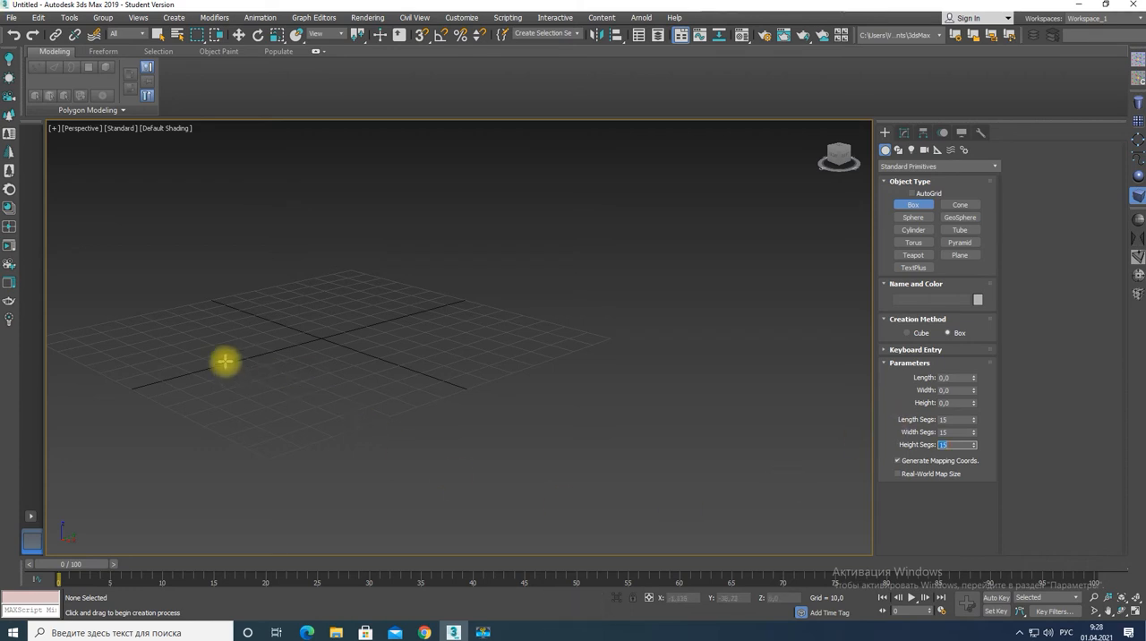
pyautogui.moveTo(225, 361); pyautogui.dragTo(402, 360)
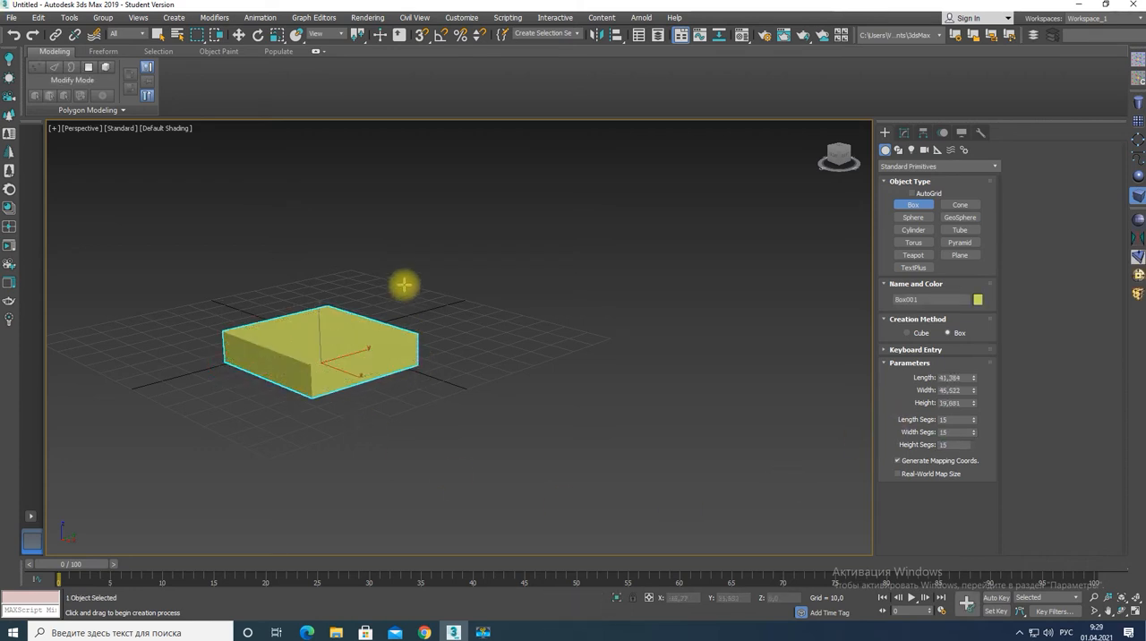
pyautogui.click(406, 252)
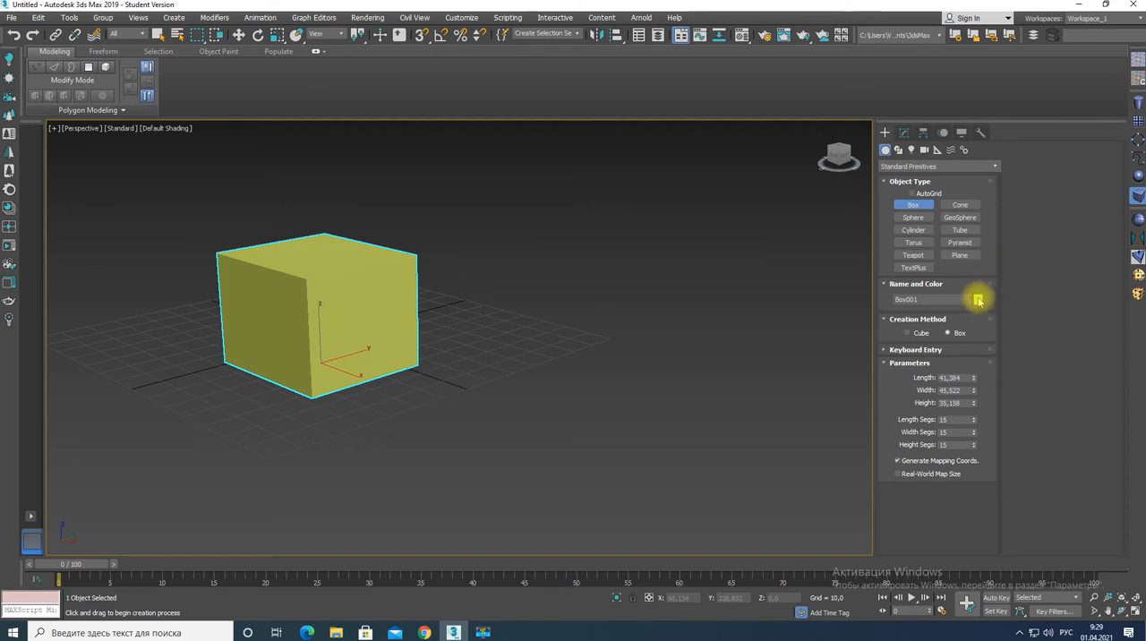
# Change the box's object colour to grey and display its edged faces.
pyautogui.click(903, 133)
pyautogui.click(995, 151)
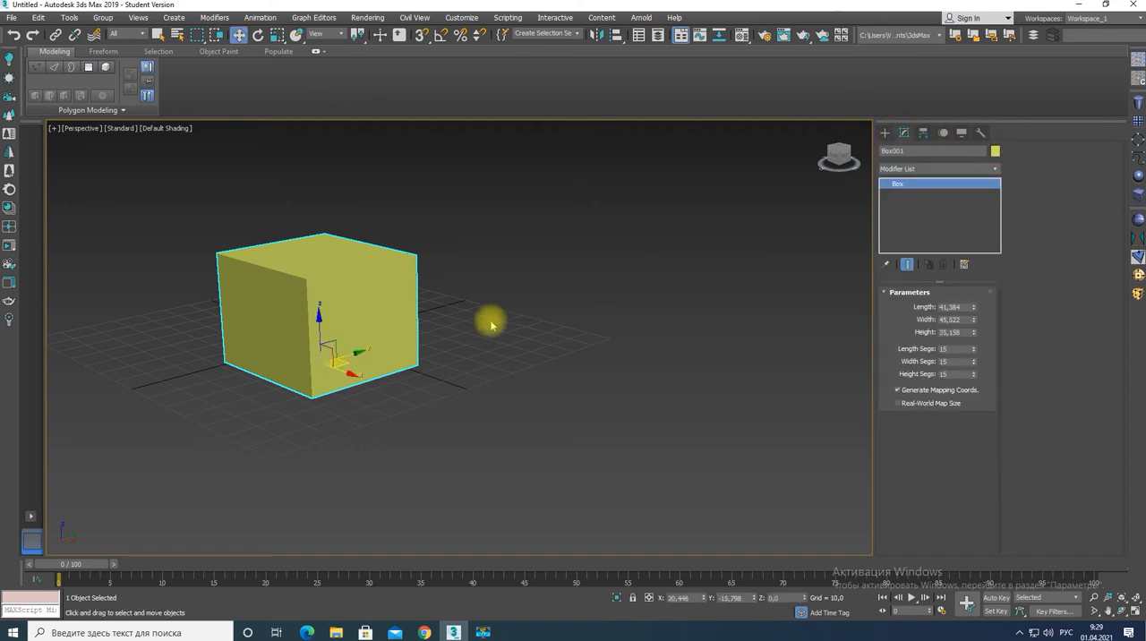
pyautogui.click(478, 341)
pyautogui.click(630, 379)
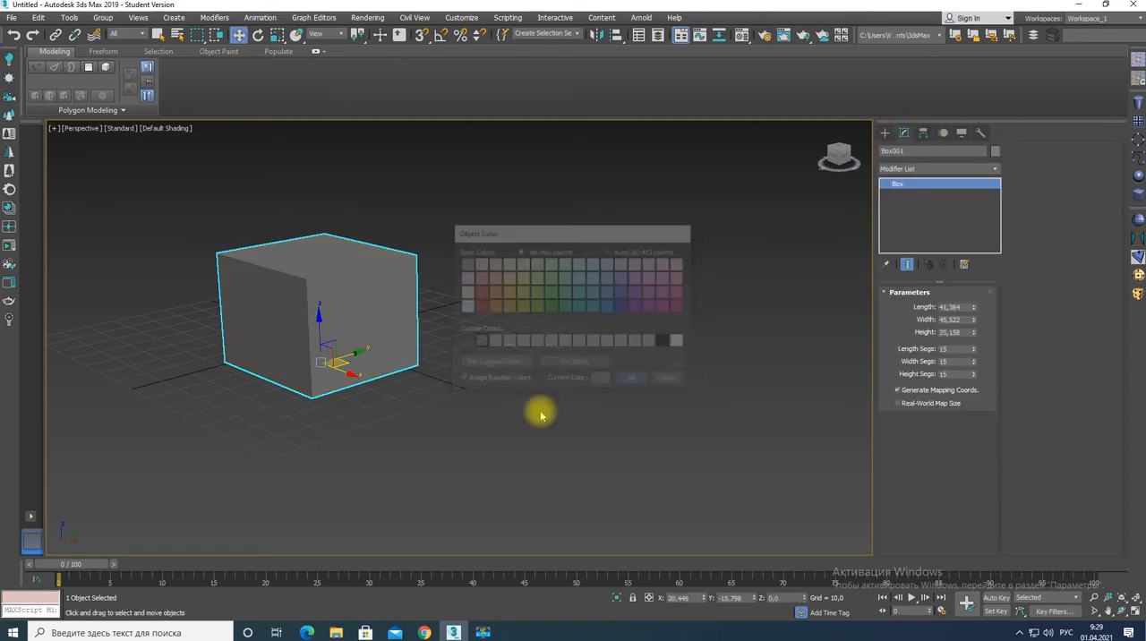
pyautogui.press('F4')
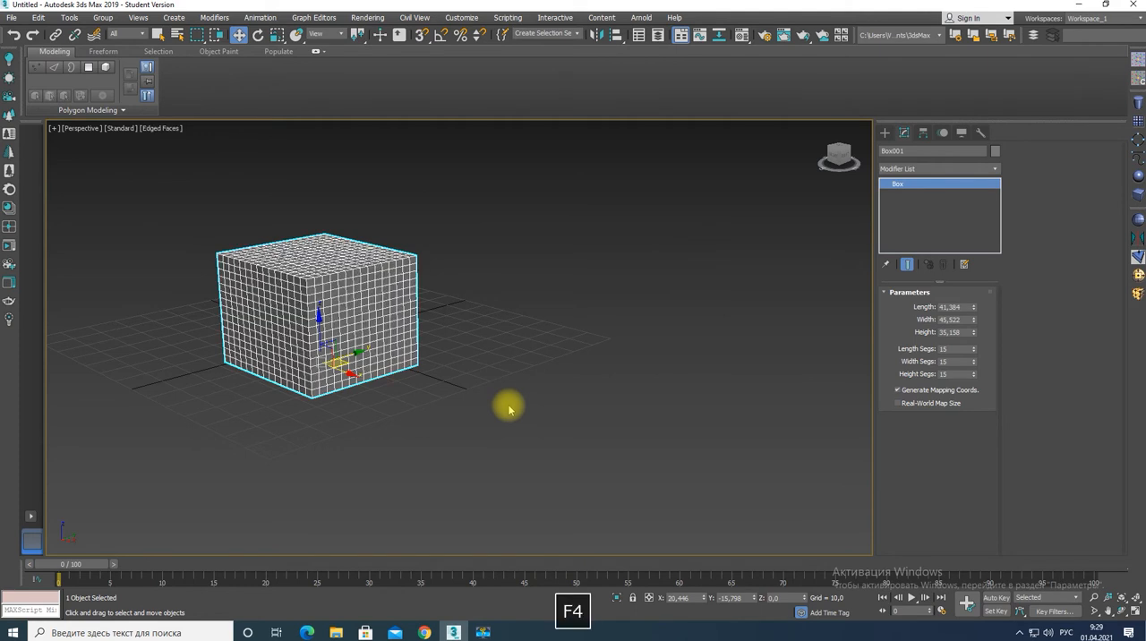
# Convert the box to an editable poly and enter edge editing on it.
pyautogui.click(85, 109)
pyautogui.click(68, 139)
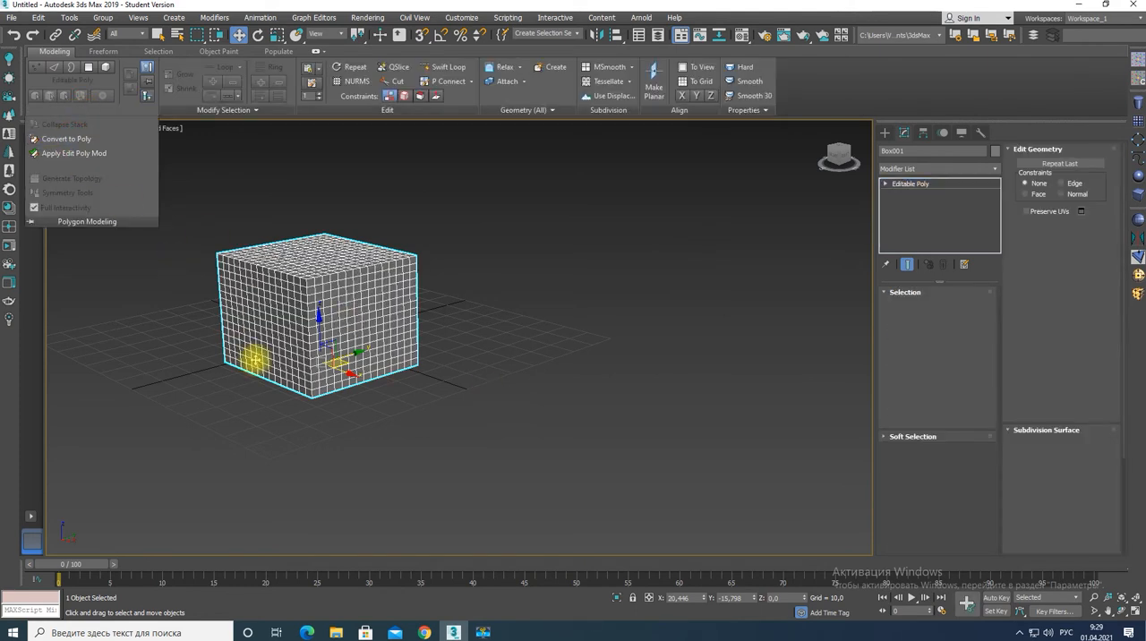
pyautogui.press('2')
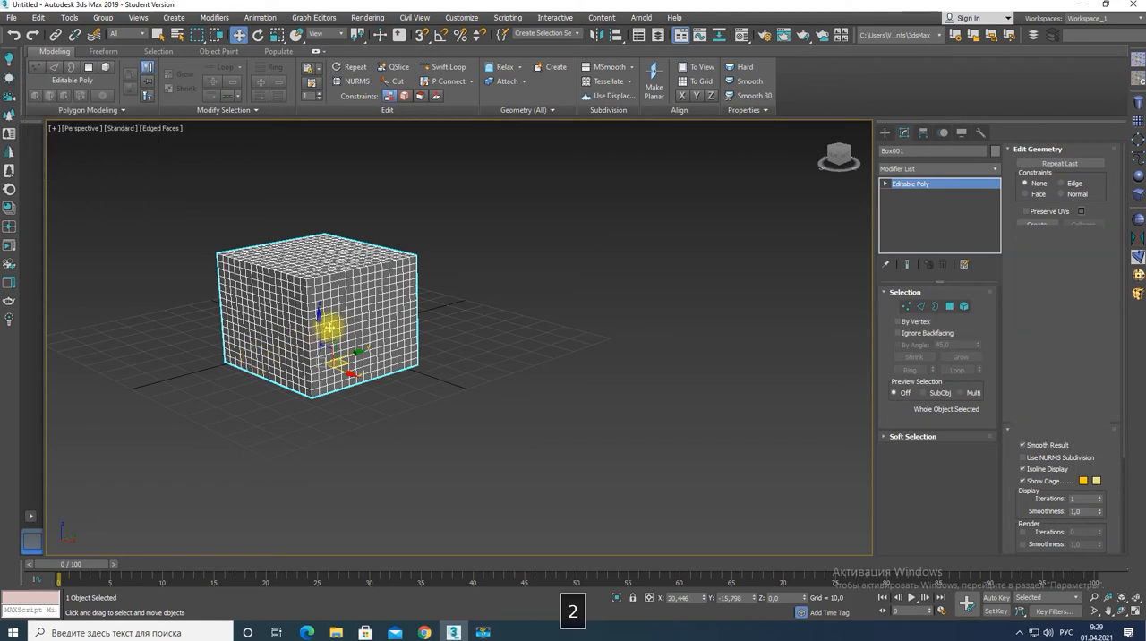
# Generate topology on the box with the last pattern in the first procedural row, followed by the Skin pattern.
pyautogui.click(68, 109)
pyautogui.click(68, 178)
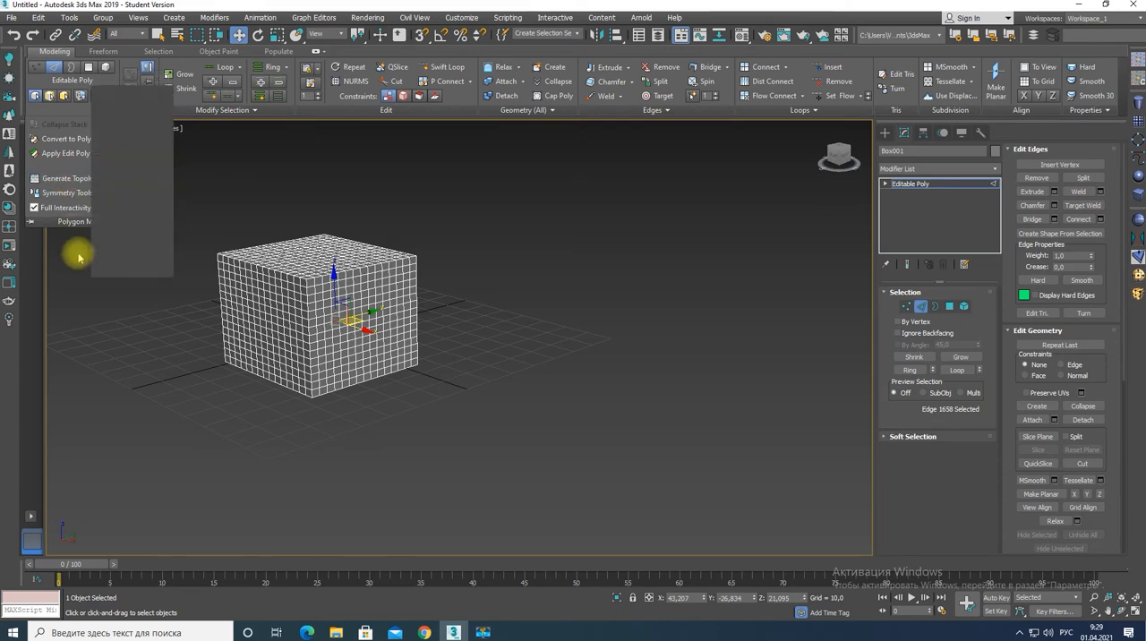
pyautogui.click(156, 114)
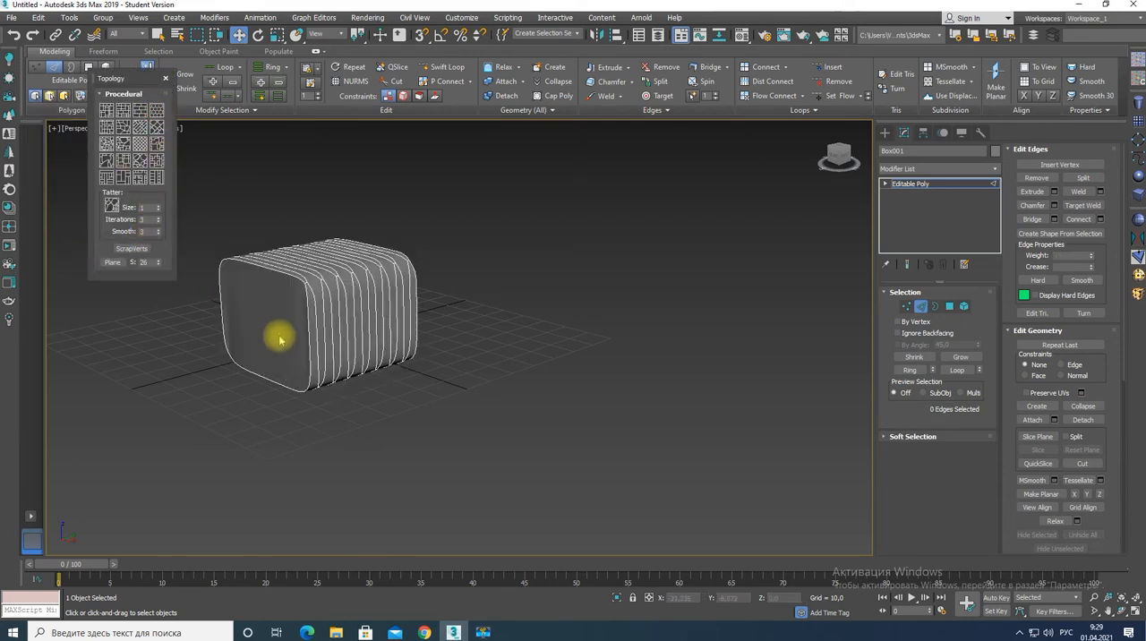
pyautogui.keyDown('alt'); pyautogui.moveTo(299, 320); pyautogui.dragTo(399, 311, button='middle'); pyautogui.keyUp('alt')
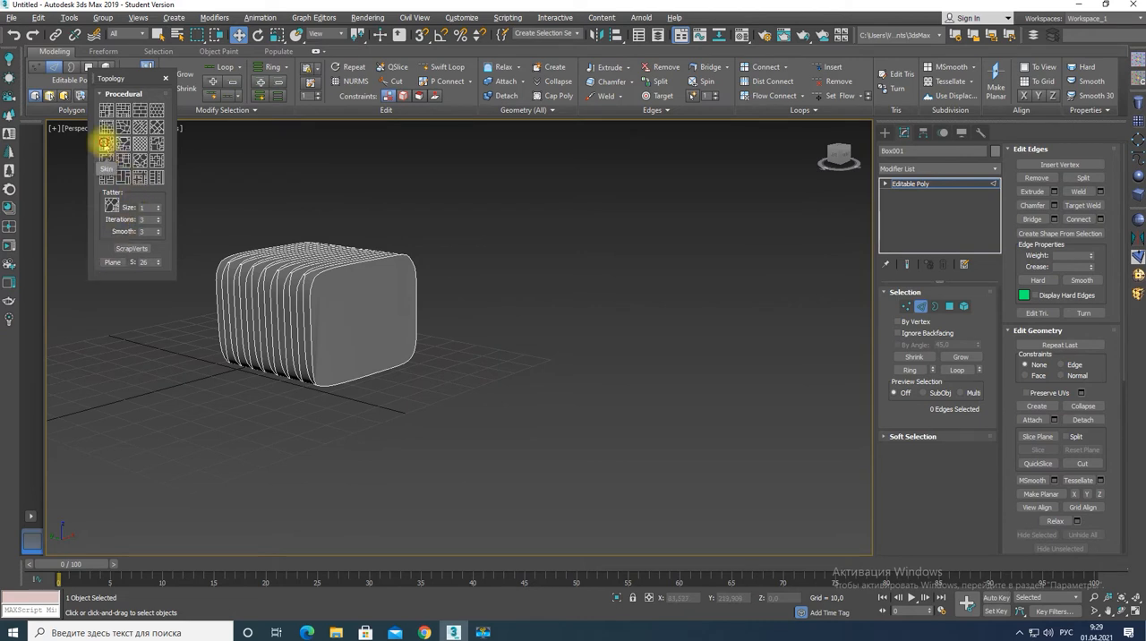
pyautogui.click(106, 145)
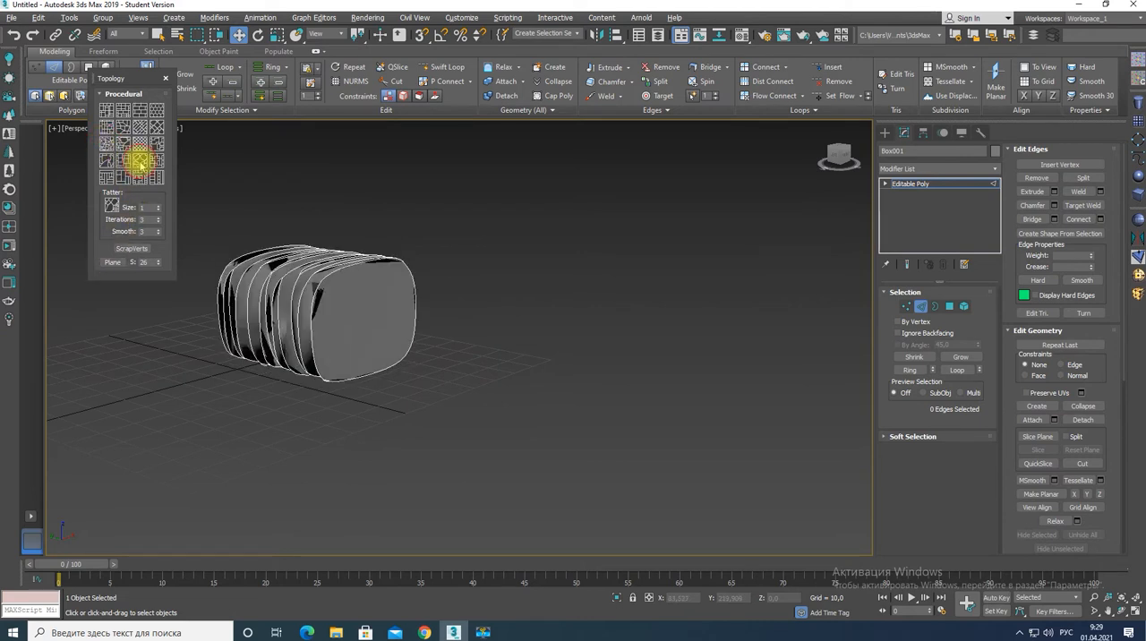
pyautogui.click(166, 78)
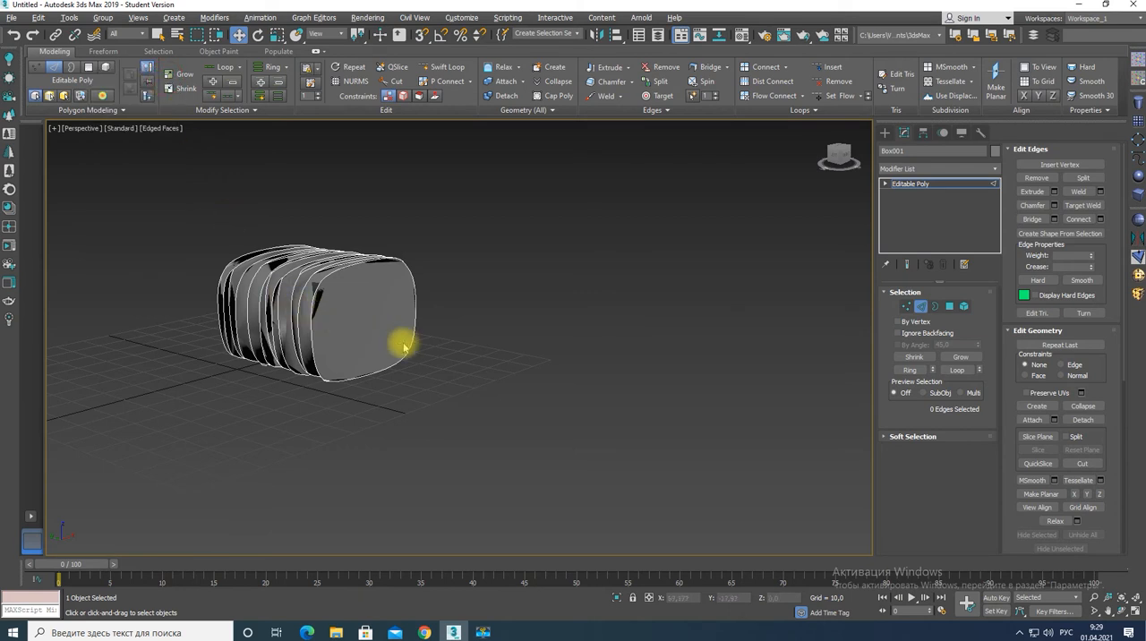
# Switch the box to polygon editing and select all of its polygons.
pyautogui.keyDown('ctrl'); pyautogui.click(950, 306); pyautogui.keyUp('ctrl')
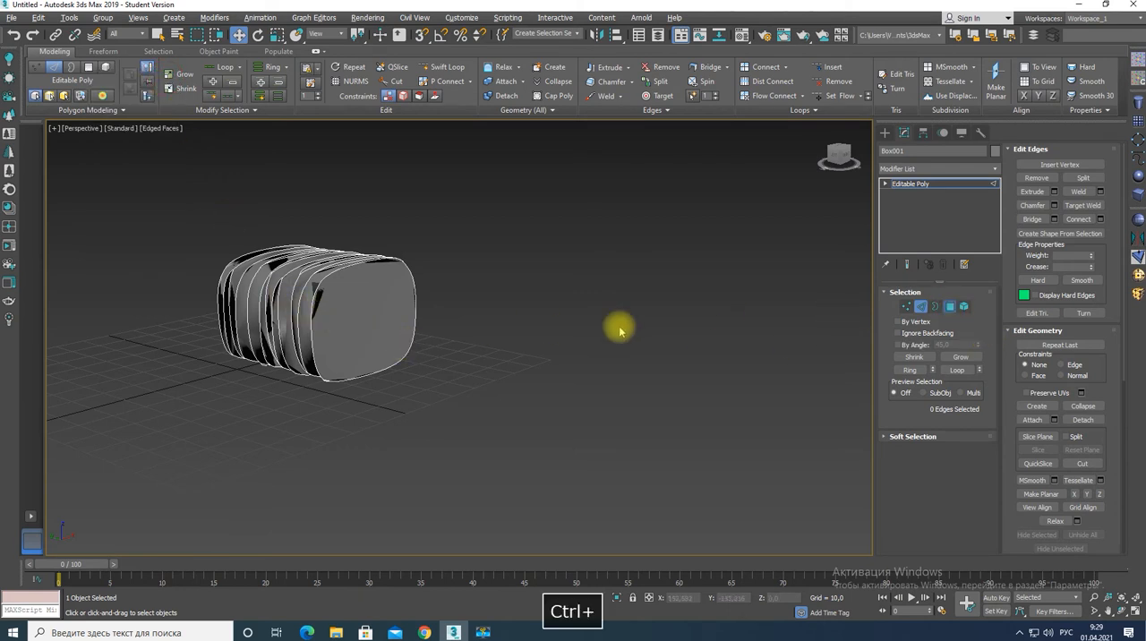
pyautogui.keyDown('ctrl'); pyautogui.click(355, 322); pyautogui.keyUp('ctrl')
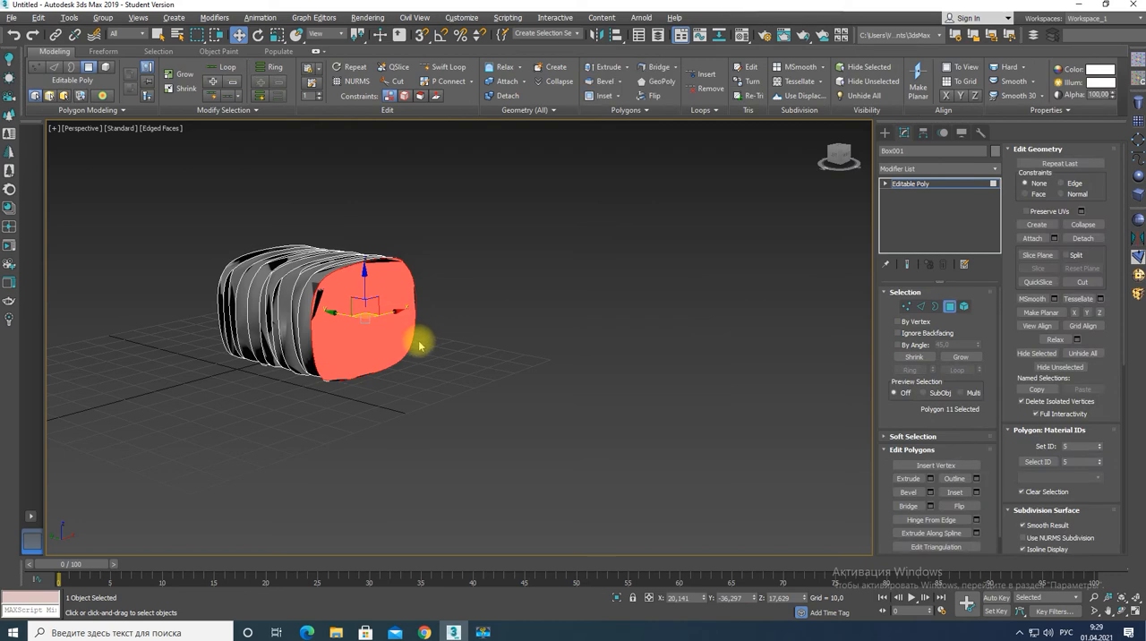
pyautogui.hotkey('ctrl', 'a')
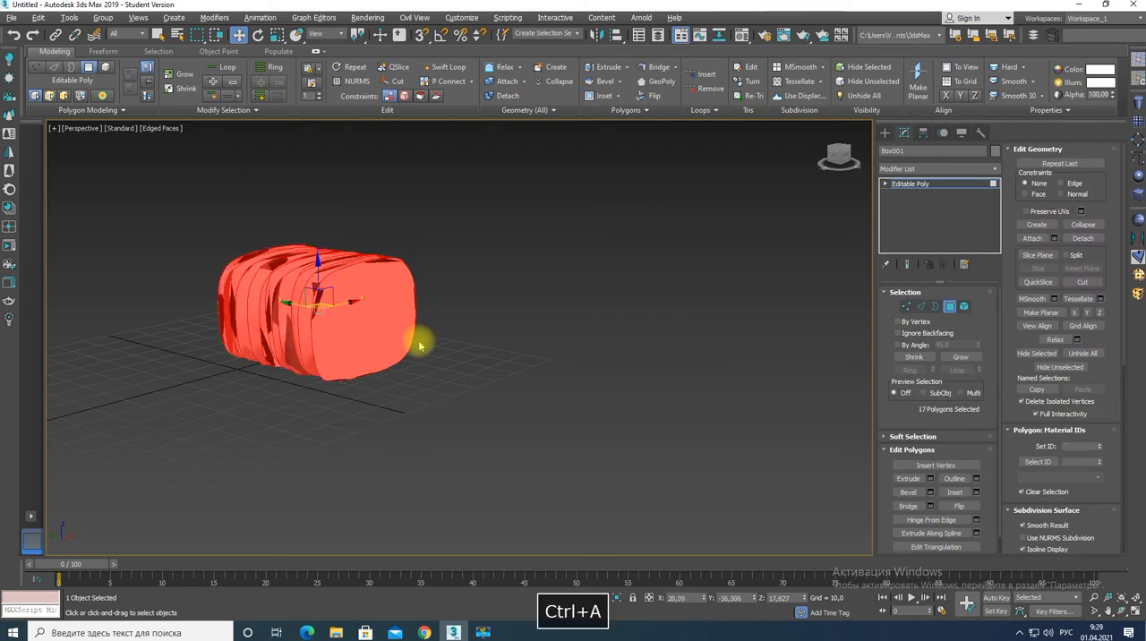
# Extrude all the box's polygons along their local normals with a height of 0.104.
pyautogui.click(930, 480)
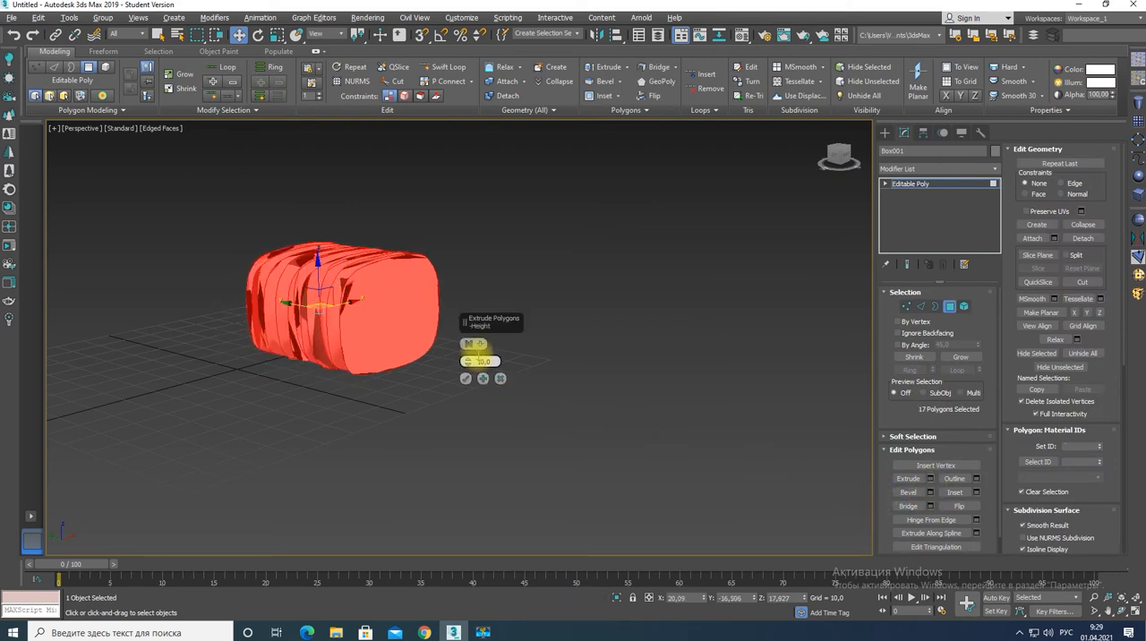
pyautogui.click(470, 344)
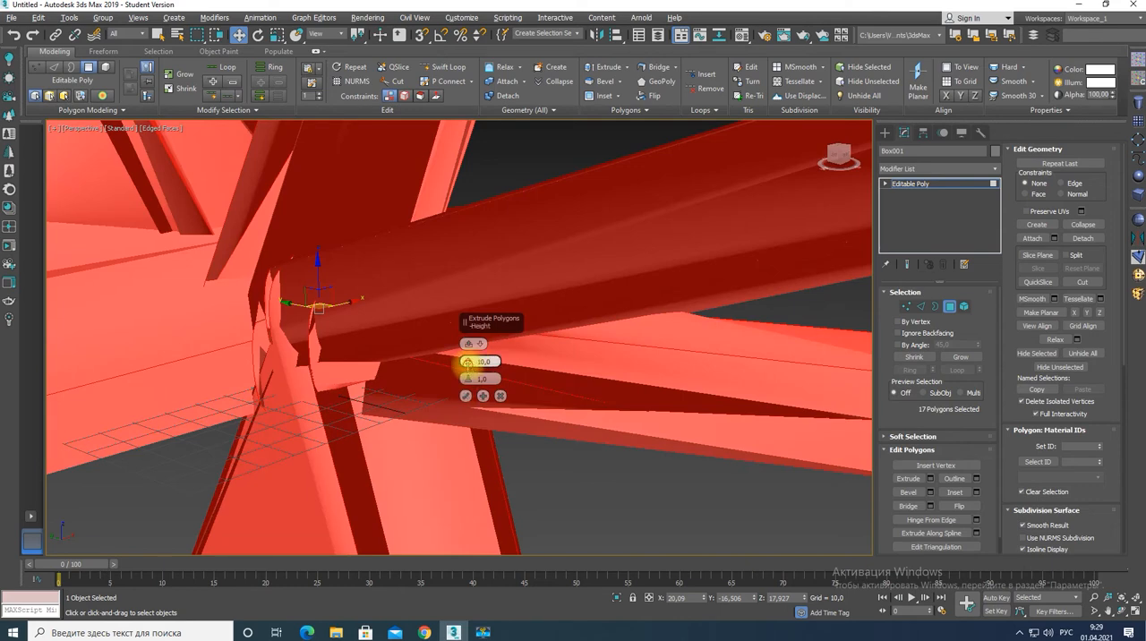
pyautogui.moveTo(468, 362); pyautogui.dragTo(475, 418)
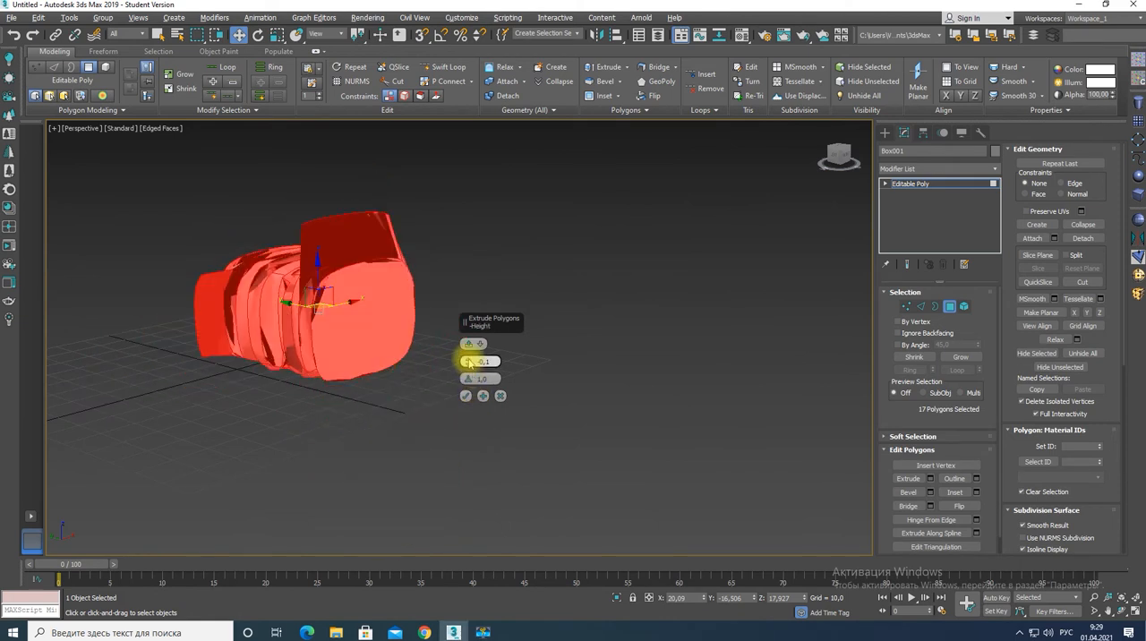
pyautogui.keyDown('alt'); pyautogui.moveTo(469, 361); pyautogui.dragTo(467, 349); pyautogui.keyUp('alt')
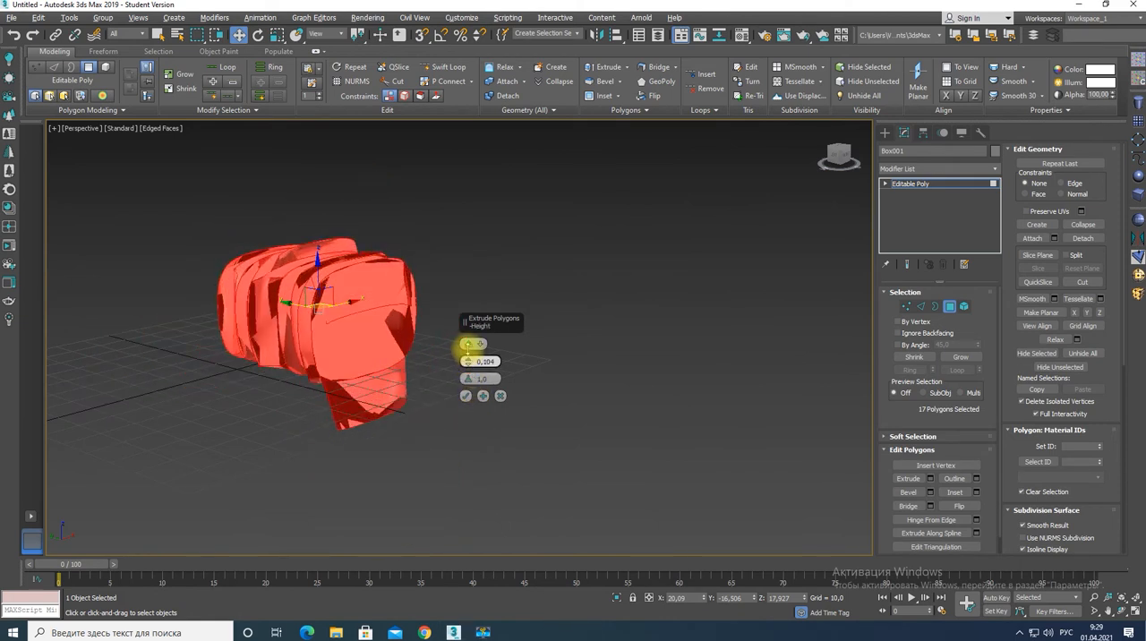
pyautogui.click(465, 396)
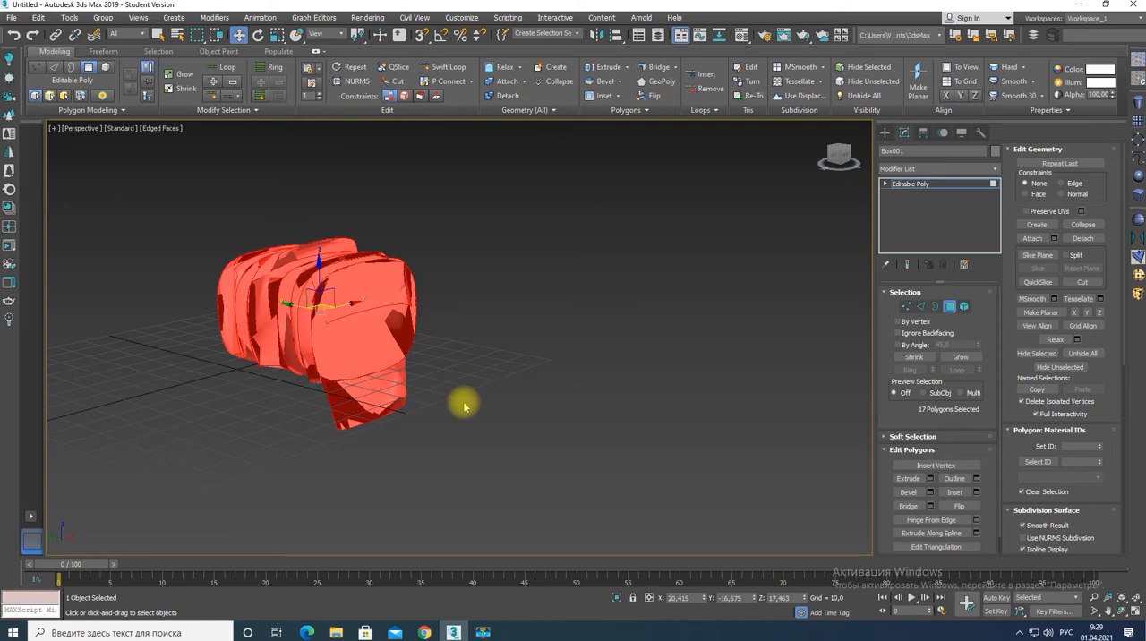
pyautogui.keyDown('alt'); pyautogui.moveTo(384, 376); pyautogui.dragTo(803, 396, button='middle'); pyautogui.keyUp('alt')
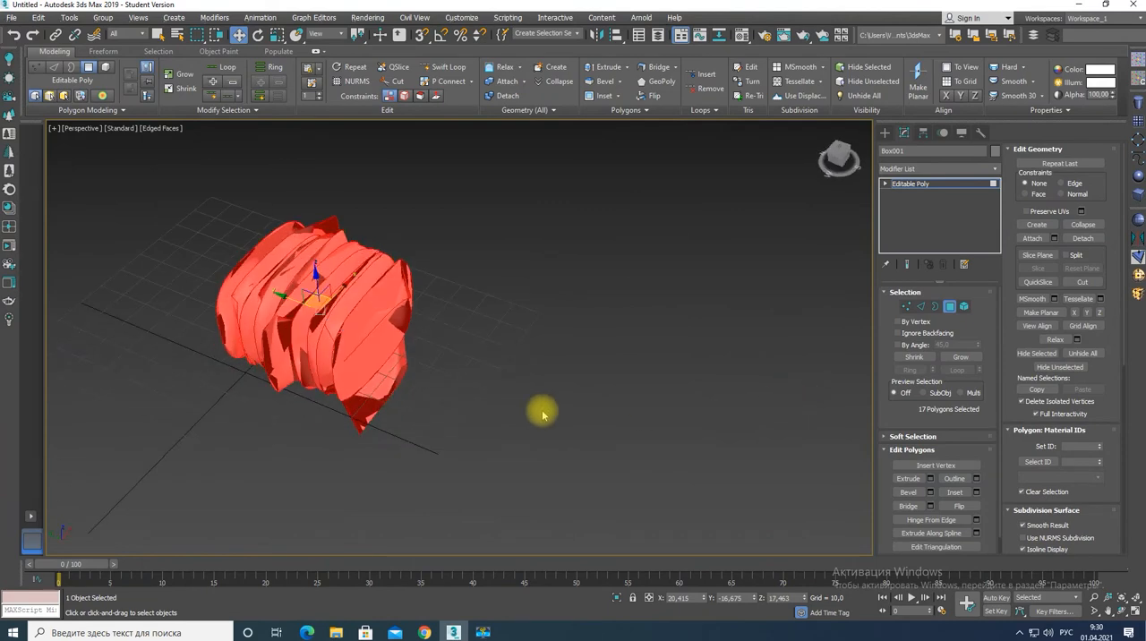
# Delete the distorted box and draw a new one about 50 × 44 × 50 with 15 segments in each direction.
pyautogui.click(975, 185)
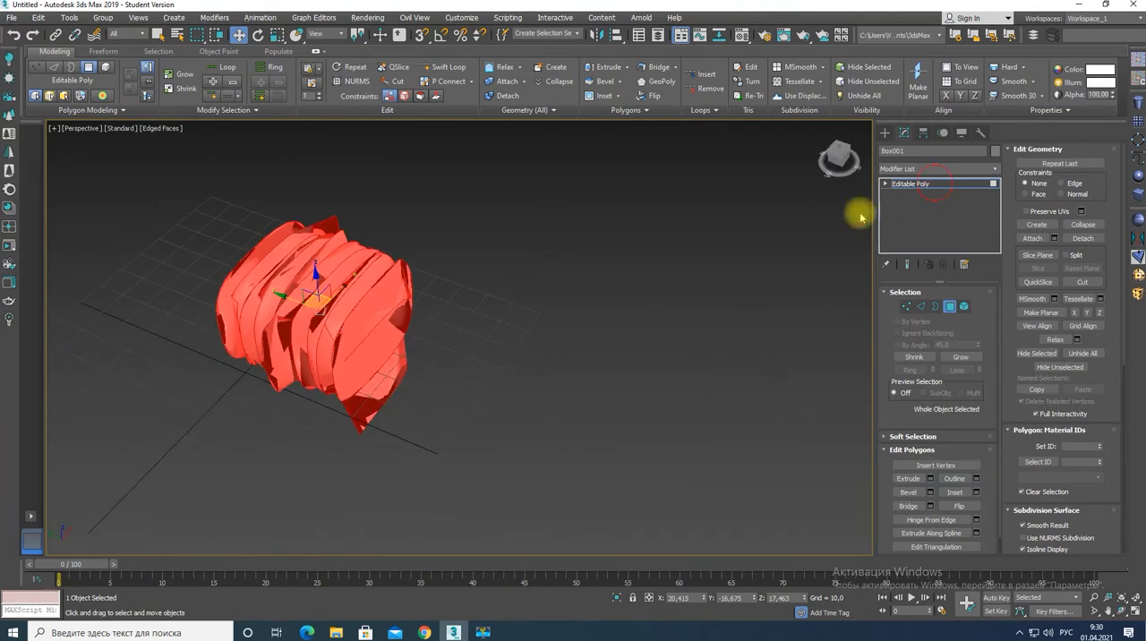
pyautogui.press('Delete')
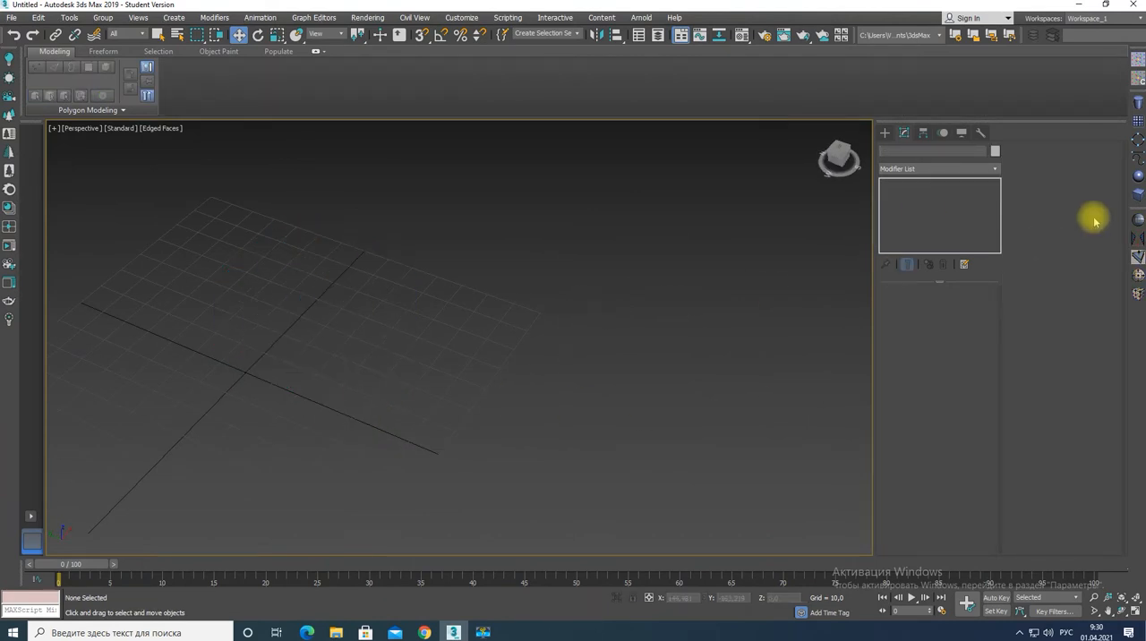
pyautogui.click(1133, 122)
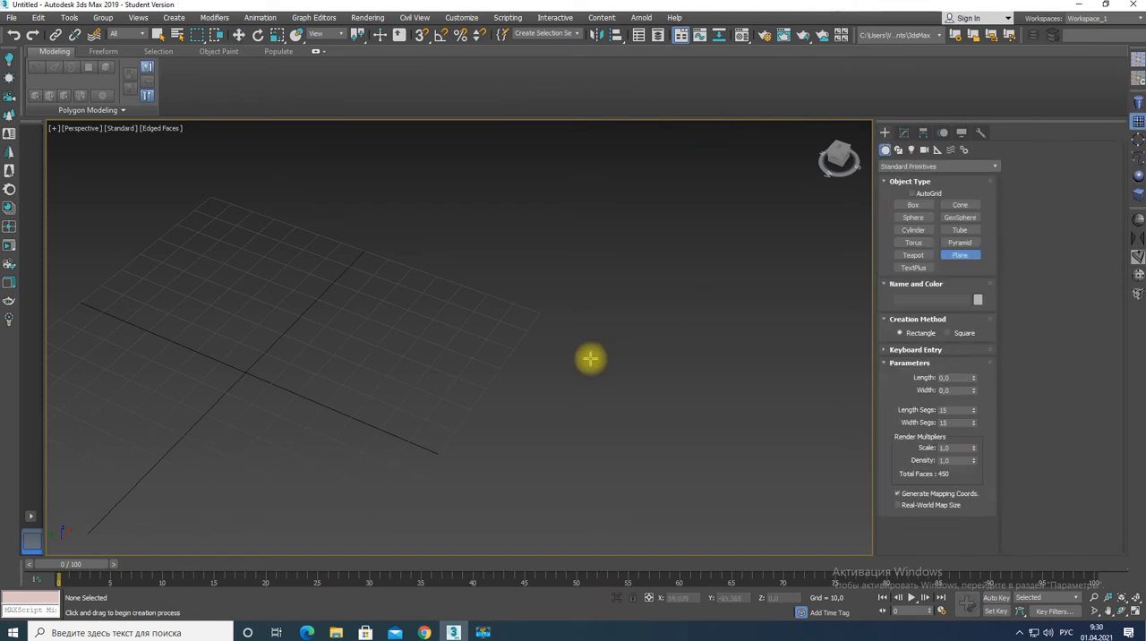
pyautogui.click(1139, 191)
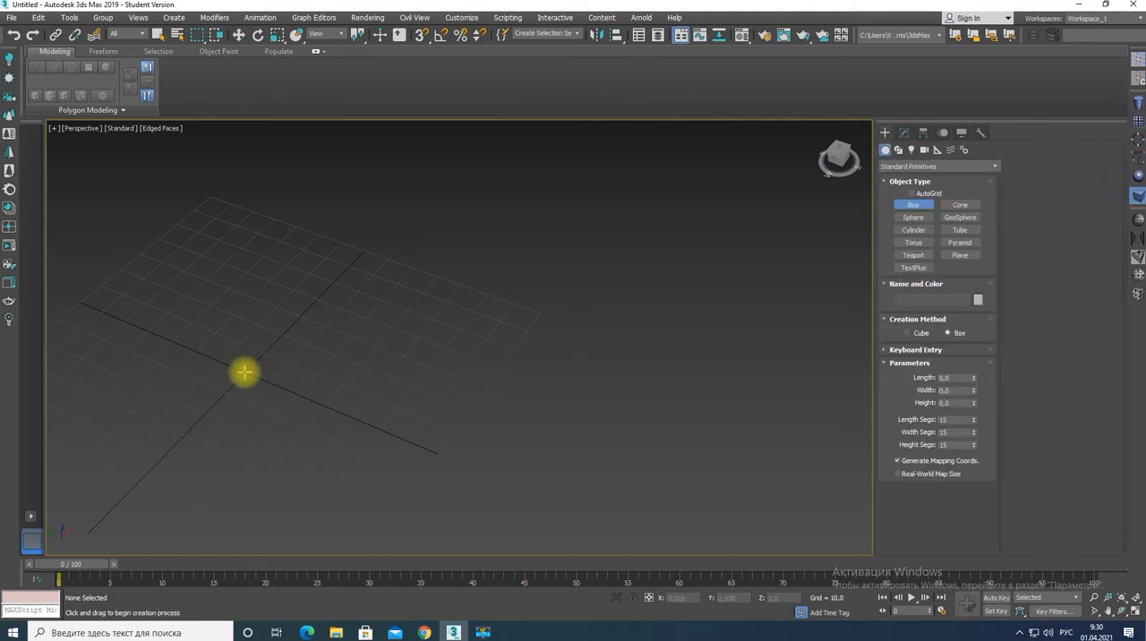
pyautogui.moveTo(245, 371); pyautogui.dragTo(448, 340)
pyautogui.click(405, 183)
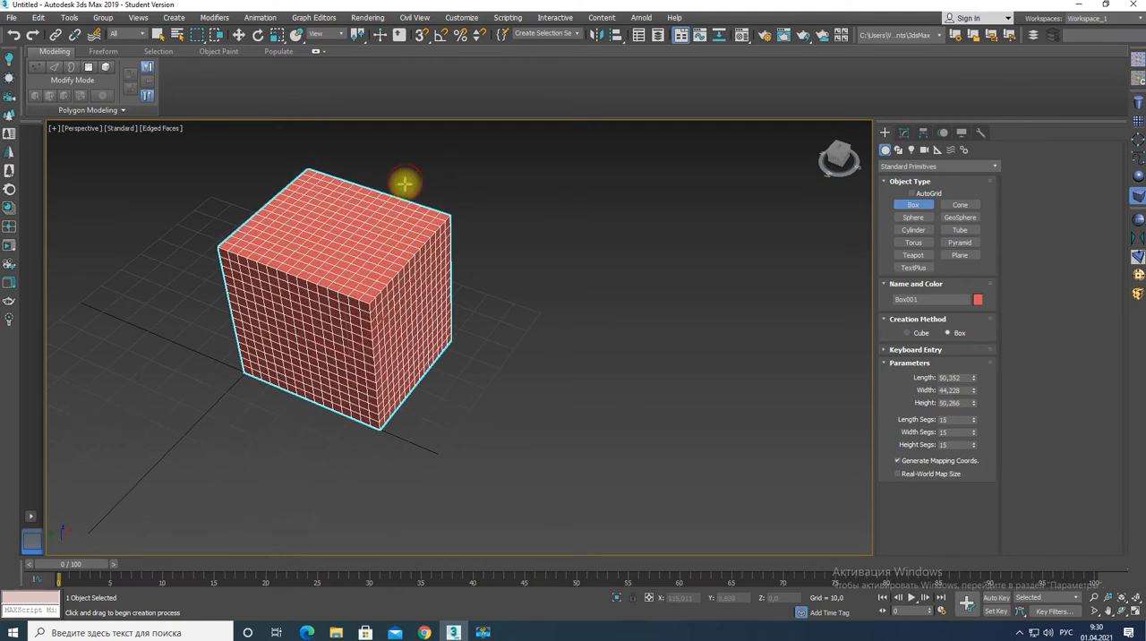
pyautogui.rightClick(427, 285)
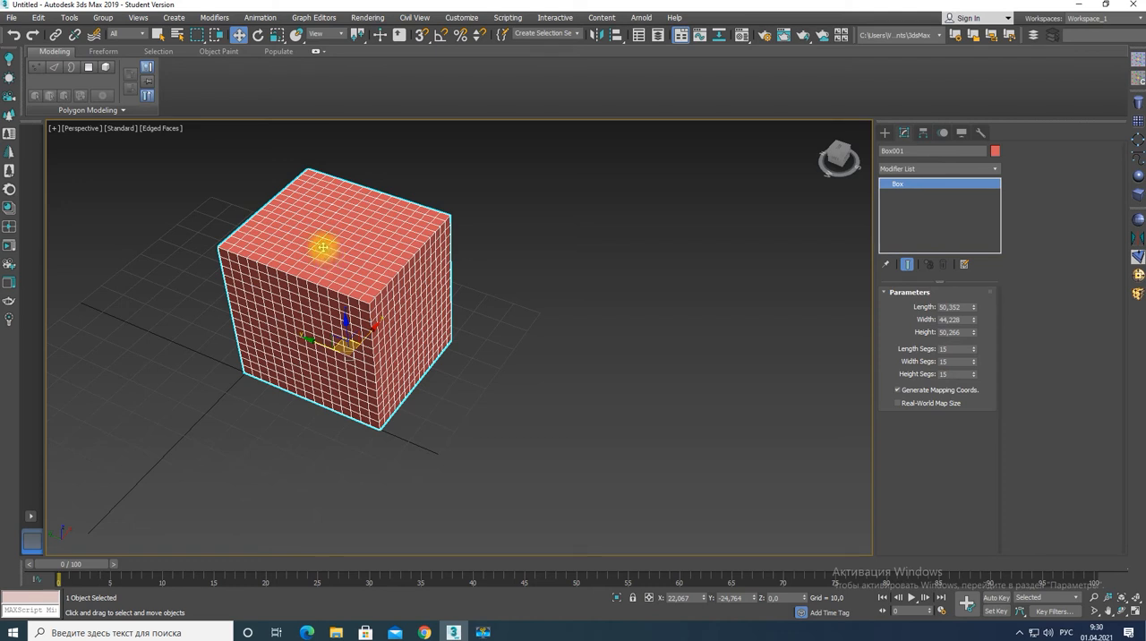
# Convert the new box to an editable poly and enter polygon editing on it.
pyautogui.click(79, 110)
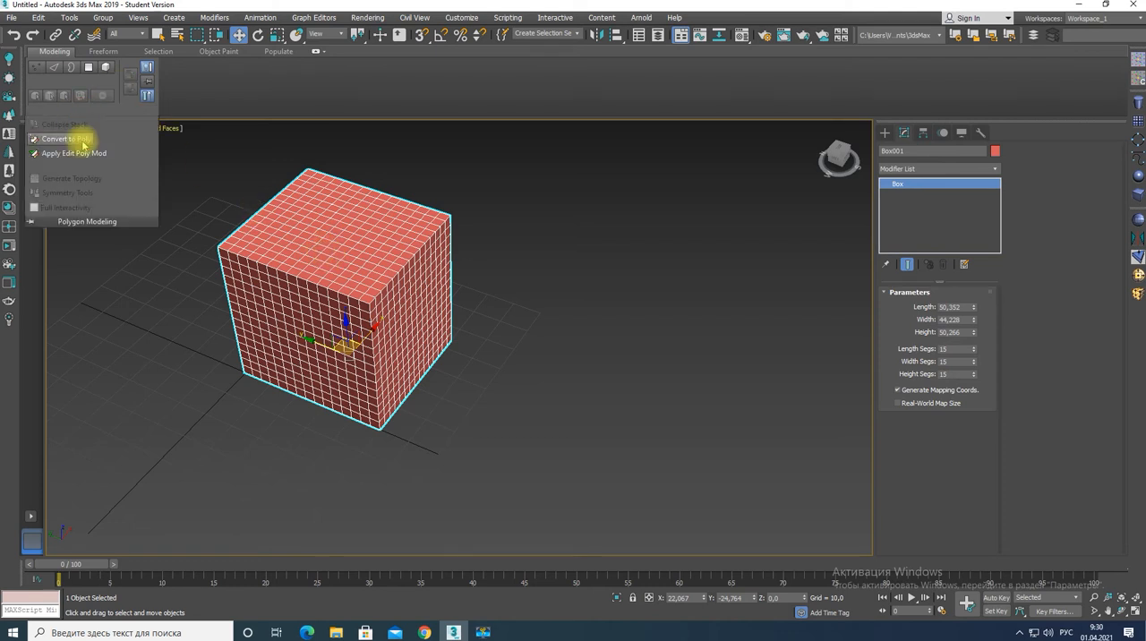
pyautogui.click(82, 143)
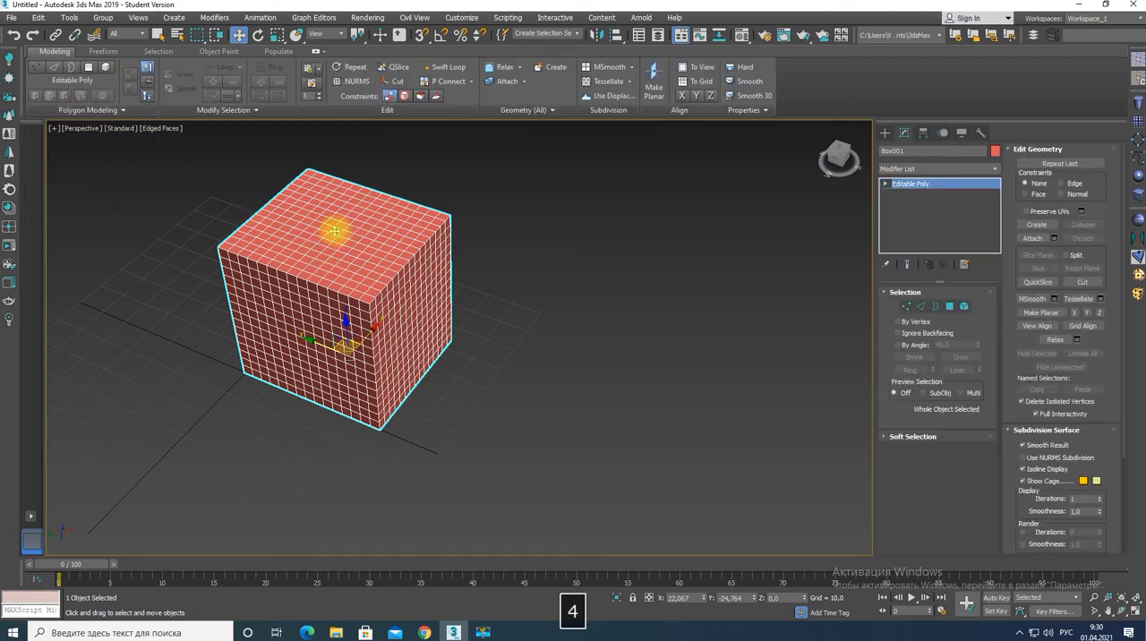
pyautogui.press('4')
pyautogui.click(303, 230)
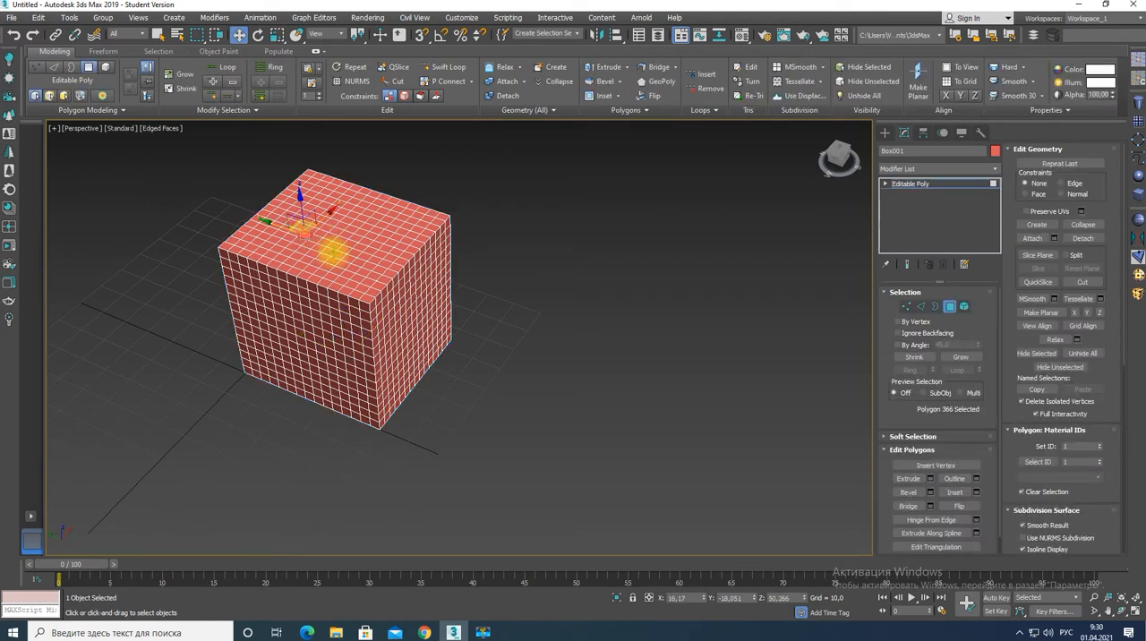
pyautogui.keyDown('shift'); pyautogui.click(350, 255); pyautogui.keyUp('shift')
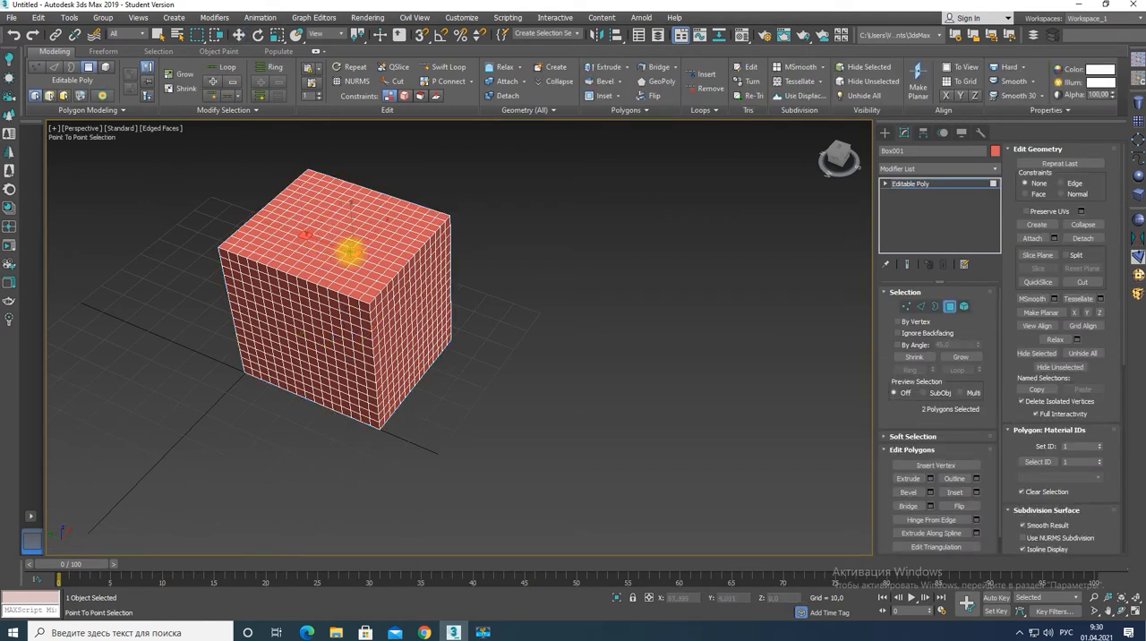
pyautogui.press('w')
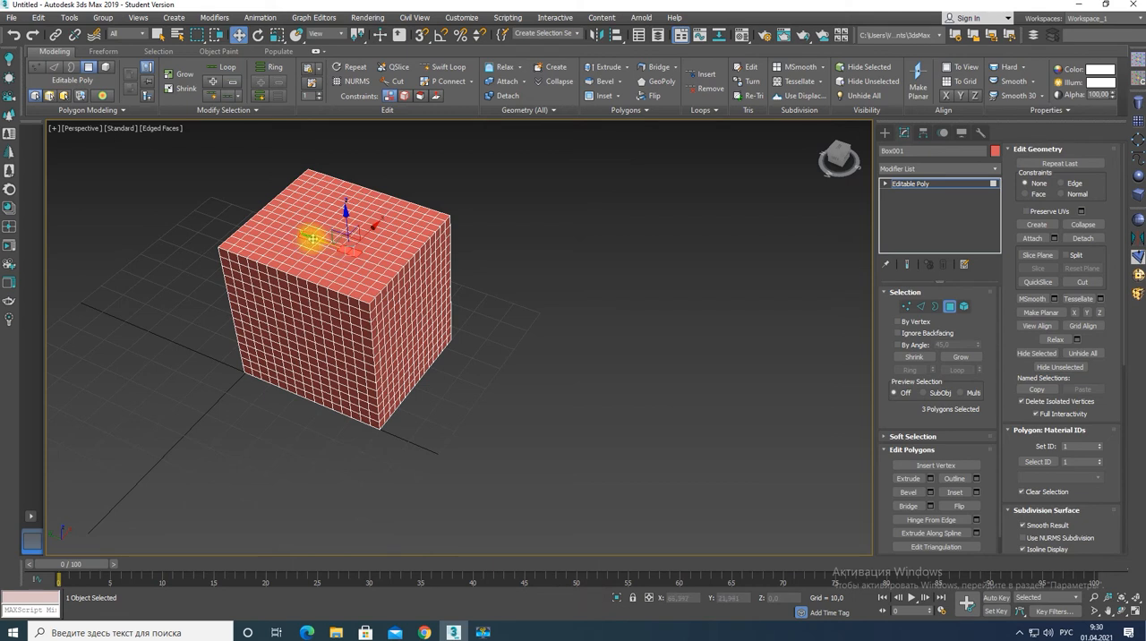
# Select one polygon loop around the box and five adjacent loops crossing it at the top.
pyautogui.click(345, 246)
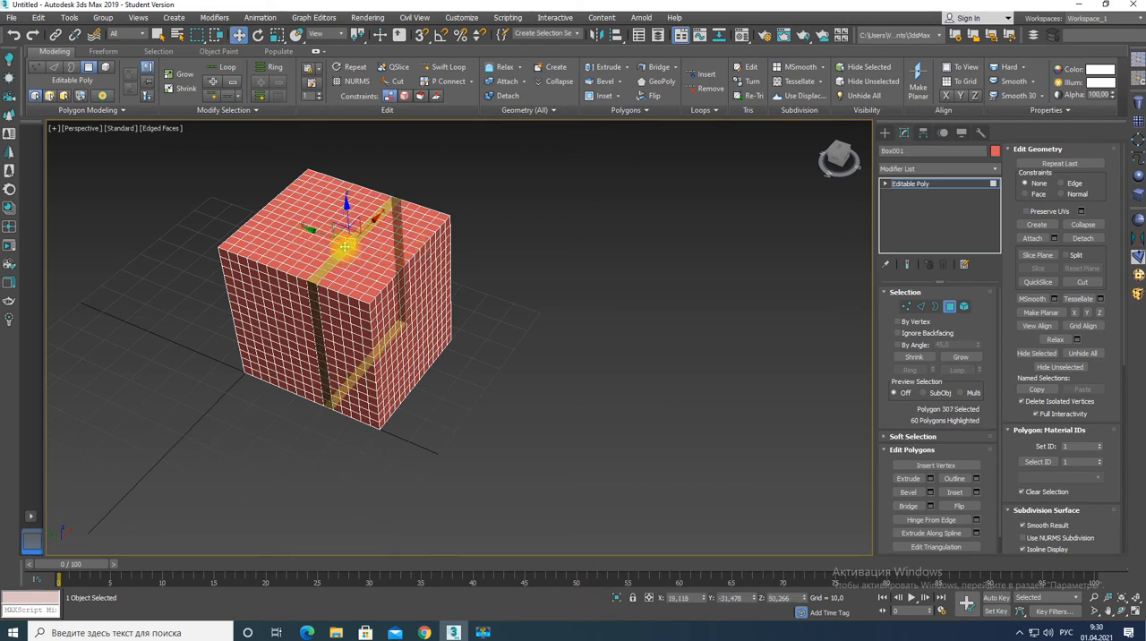
pyautogui.keyDown('shift'); pyautogui.click(343, 247); pyautogui.keyUp('shift')
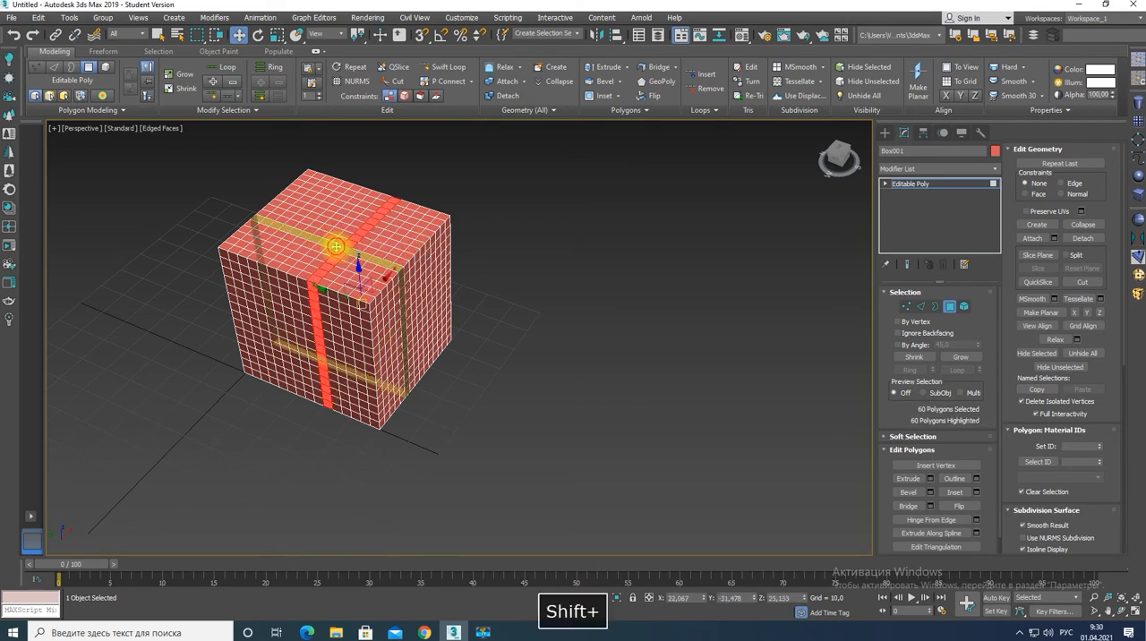
pyautogui.keyDown('shift'); pyautogui.click(336, 246); pyautogui.keyUp('shift')
pyautogui.keyDown('shift'); pyautogui.click(343, 239); pyautogui.keyUp('shift')
pyautogui.keyDown('shift'); pyautogui.click(347, 234); pyautogui.keyUp('shift')
pyautogui.keyDown('shift'); pyautogui.click(350, 229); pyautogui.keyUp('shift')
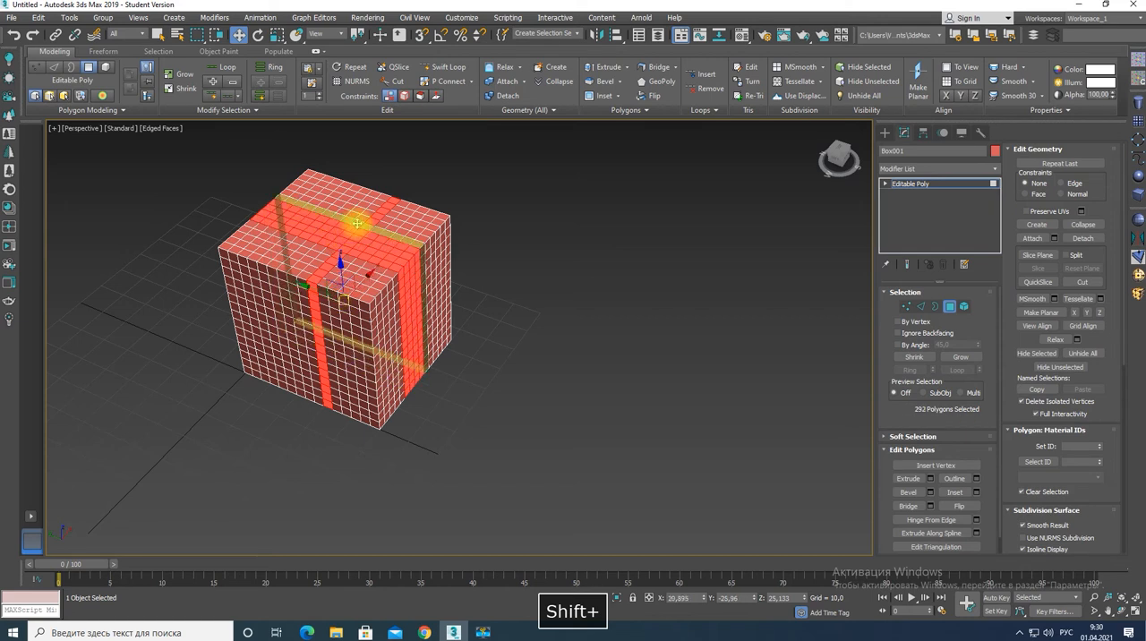
pyautogui.keyDown('shift'); pyautogui.click(354, 224); pyautogui.keyUp('shift')
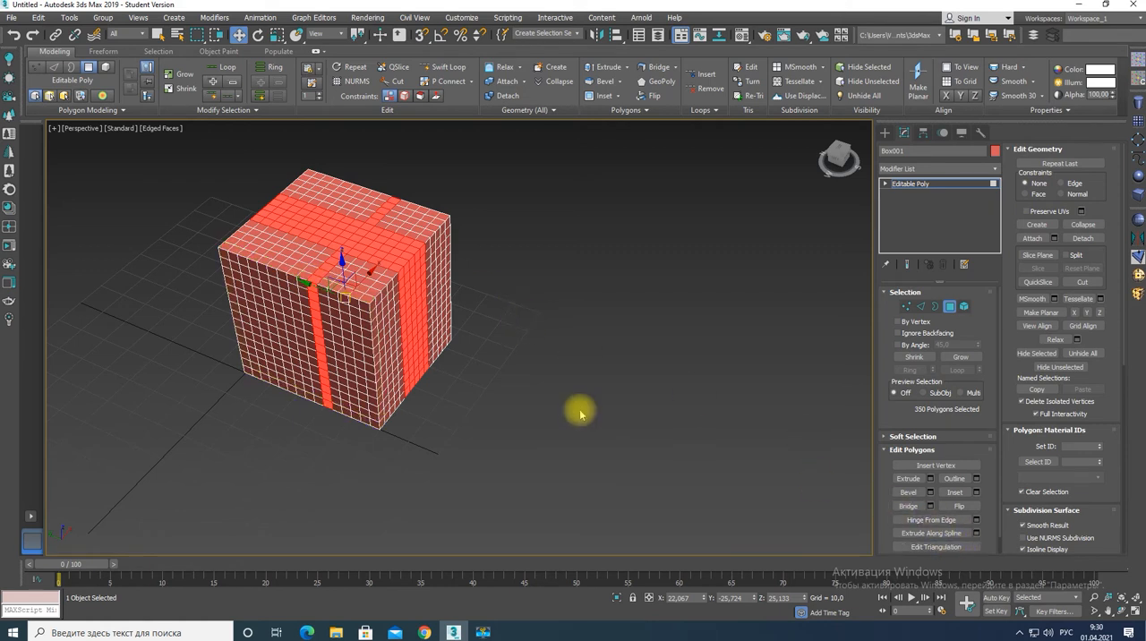
# Extrude the selected crossing loops by local normal with a height of 14.208.
pyautogui.click(930, 478)
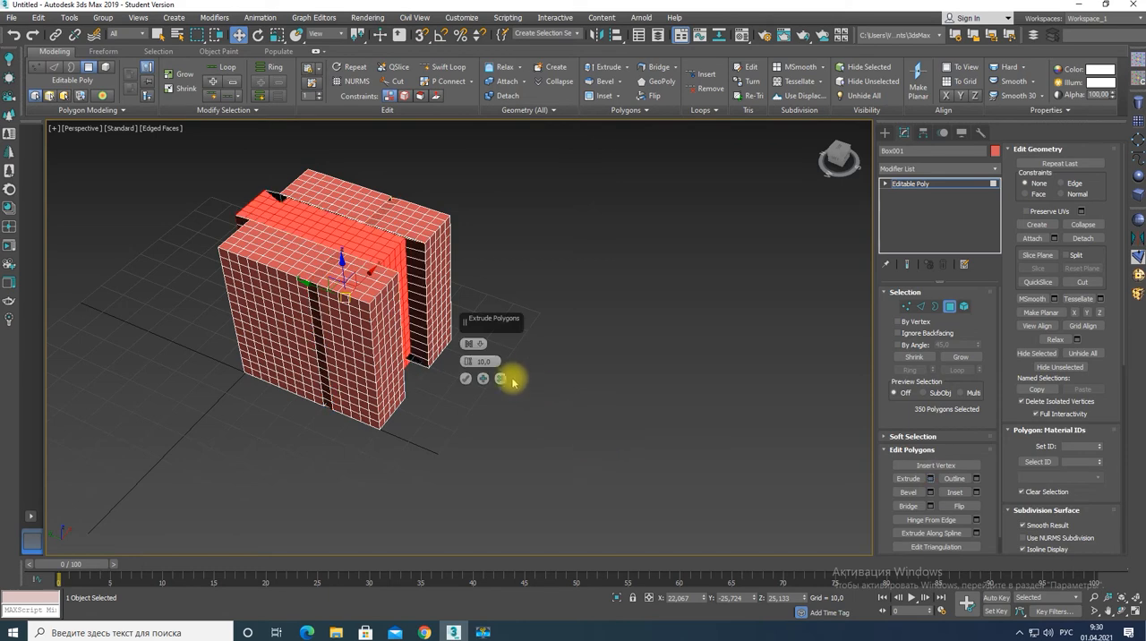
pyautogui.click(470, 346)
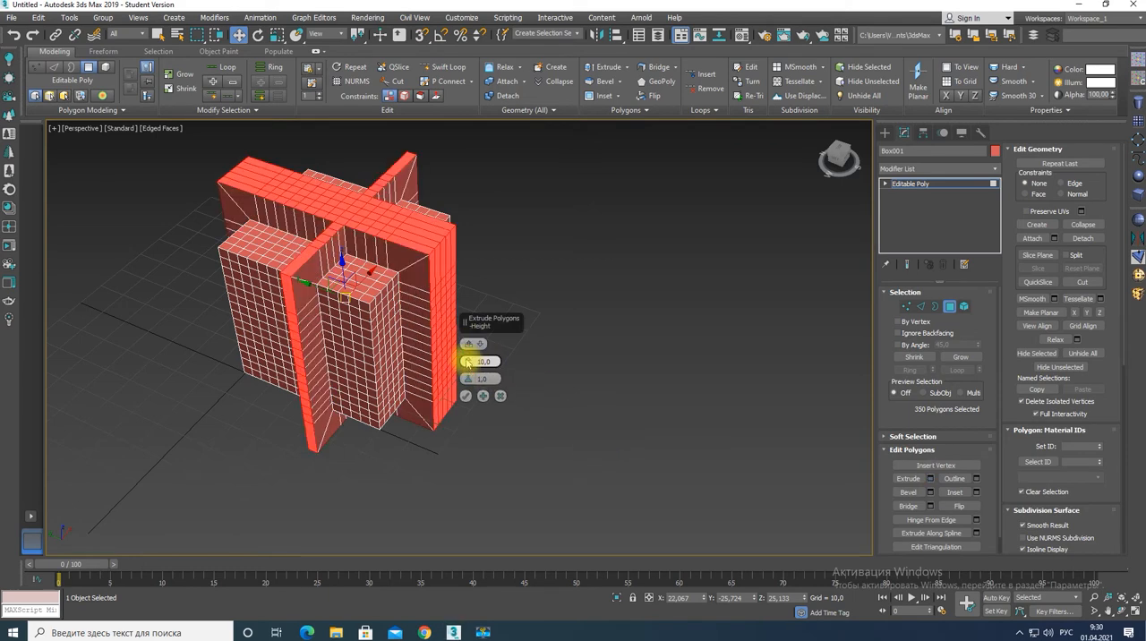
pyautogui.moveTo(468, 360); pyautogui.dragTo(470, 322)
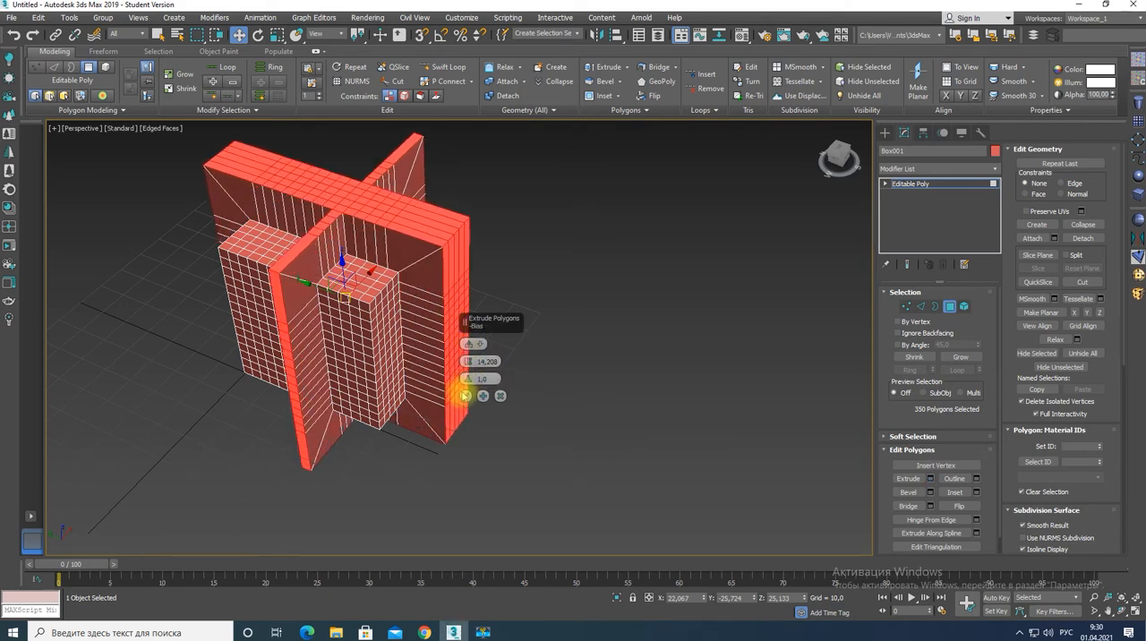
pyautogui.click(466, 396)
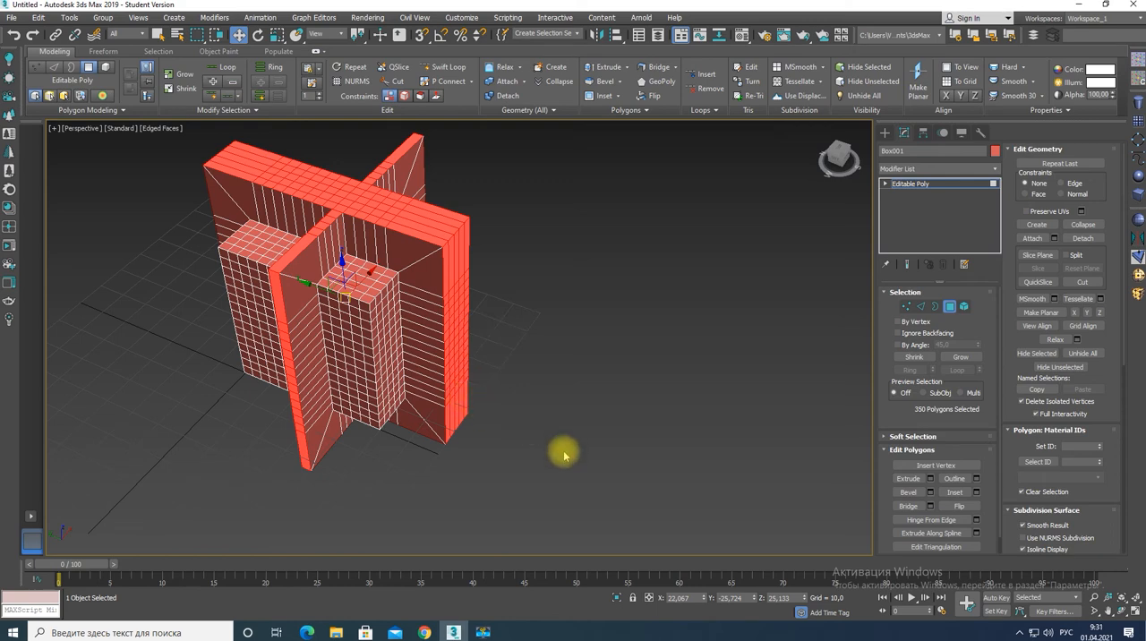
# Leave polygon editing and clone the box beside the original as a single copy named Box002.
pyautogui.click(926, 185)
pyautogui.keyDown('shift'); pyautogui.moveTo(316, 351); pyautogui.dragTo(671, 478); pyautogui.keyUp('shift')
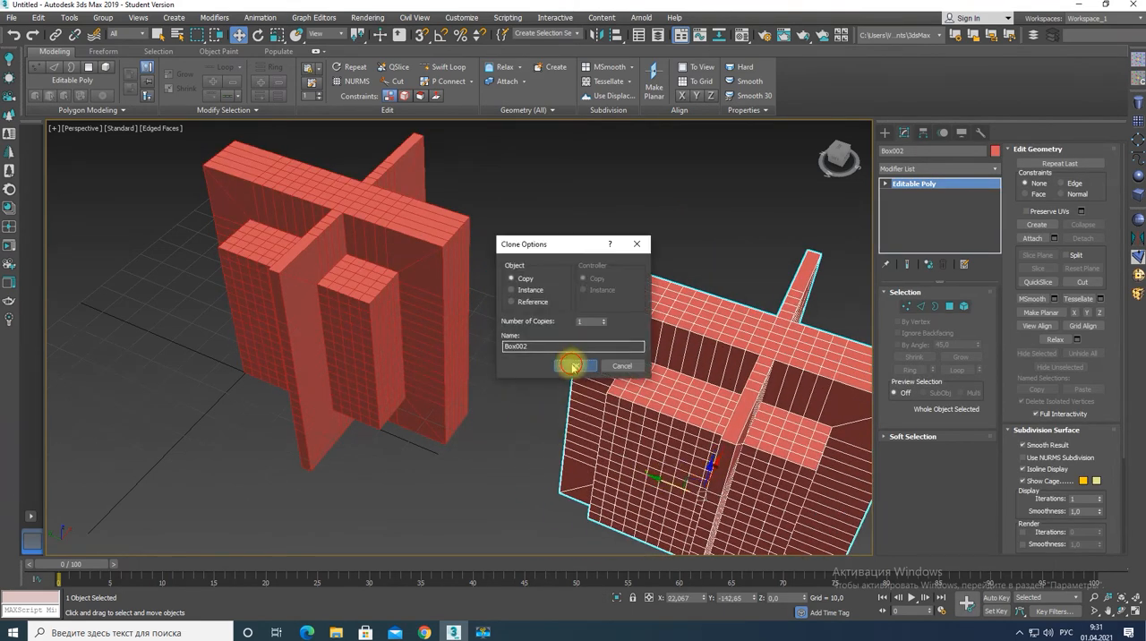
pyautogui.click(574, 364)
# Attach the original box to the copy and enter polygon editing on the combined object.
pyautogui.click(1033, 238)
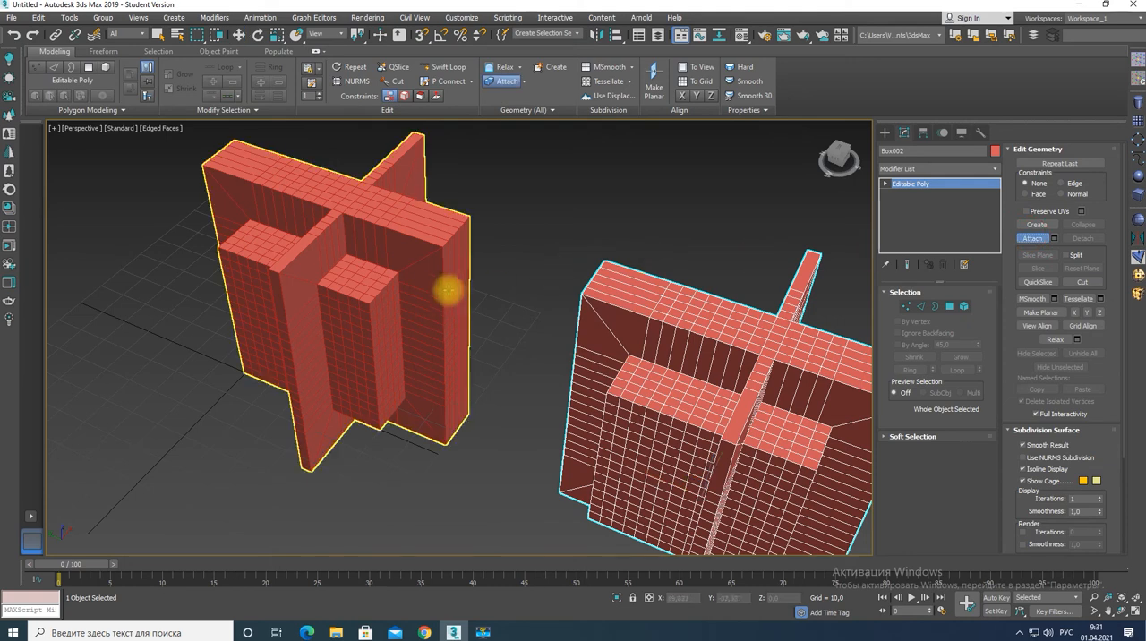
pyautogui.click(450, 290)
pyautogui.press('4')
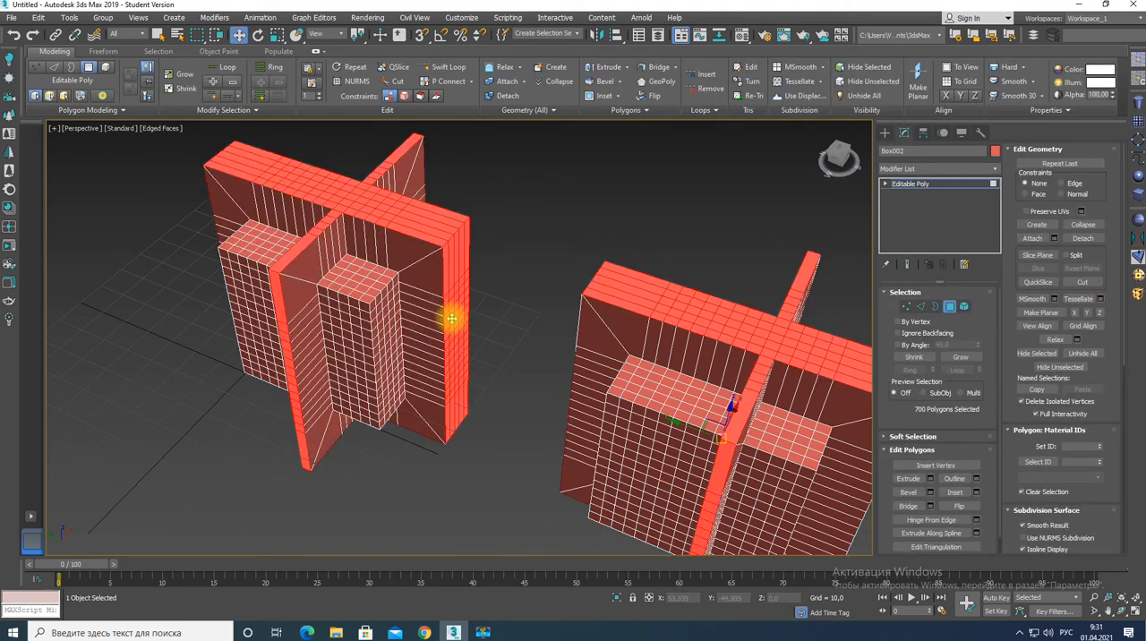
pyautogui.click(452, 319)
pyautogui.scroll(5, 454, 326)
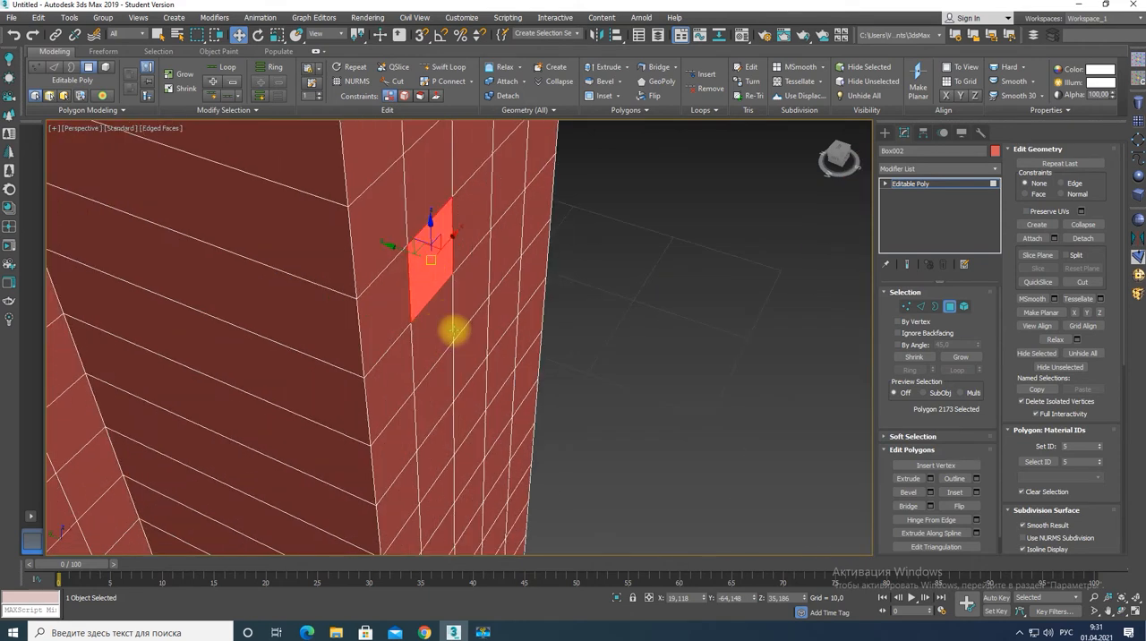
pyautogui.click(389, 310)
pyautogui.keyDown('ctrl'); pyautogui.click(471, 225); pyautogui.keyUp('ctrl')
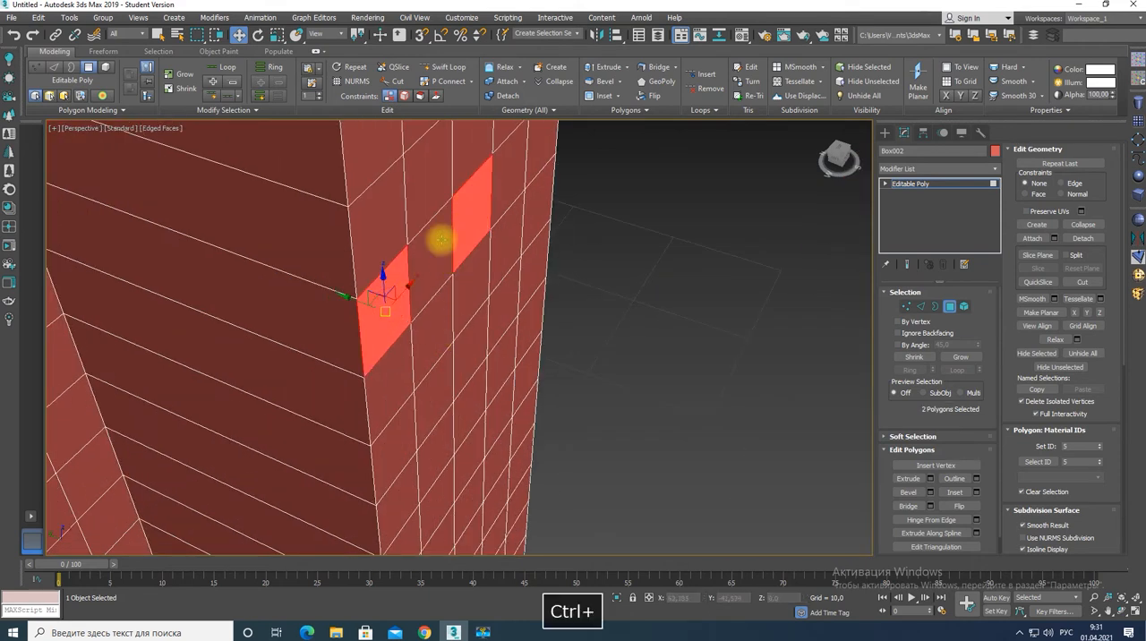
pyautogui.click(418, 285)
# Select a horizontal row of five adjacent polygons across the narrow side face of the near box.
pyautogui.click(384, 279)
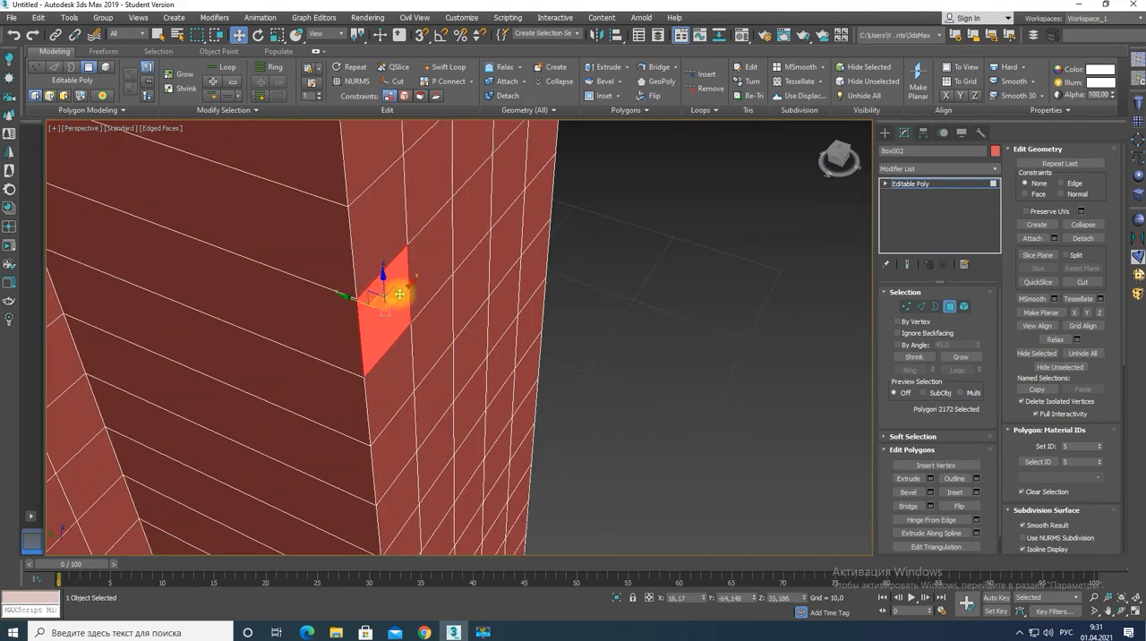
pyautogui.press('shift')
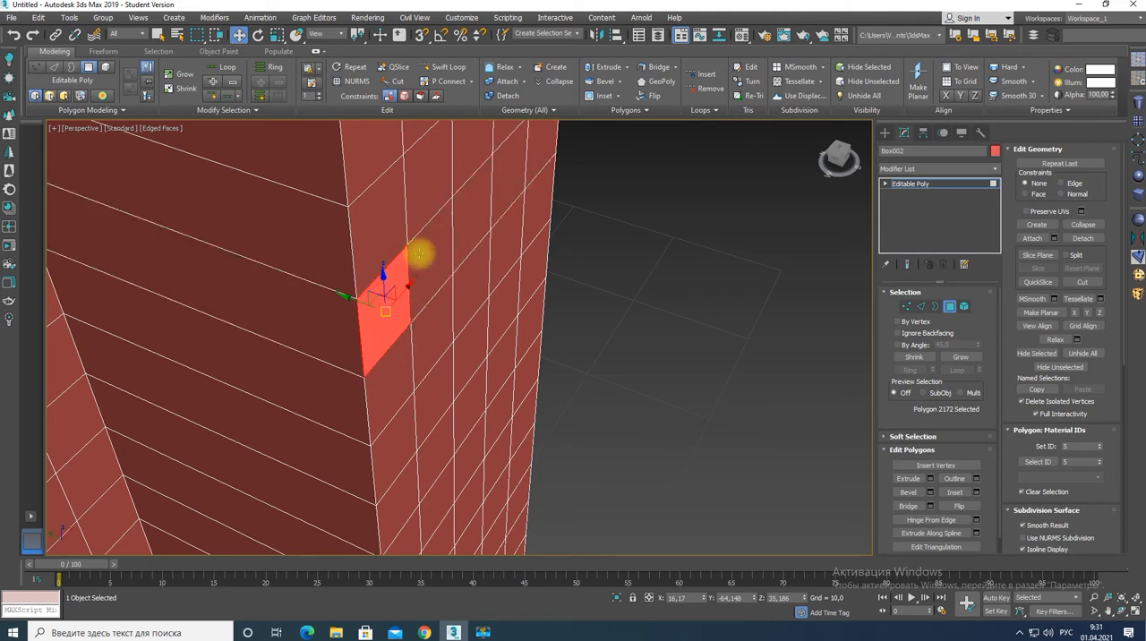
pyautogui.keyDown('ctrl'); pyautogui.click(422, 252); pyautogui.keyUp('ctrl')
pyautogui.keyDown('ctrl'); pyautogui.click(466, 222); pyautogui.keyUp('ctrl')
pyautogui.keyDown('ctrl'); pyautogui.click(530, 170); pyautogui.keyUp('ctrl')
pyautogui.keyDown('ctrl'); pyautogui.click(535, 156); pyautogui.keyUp('ctrl')
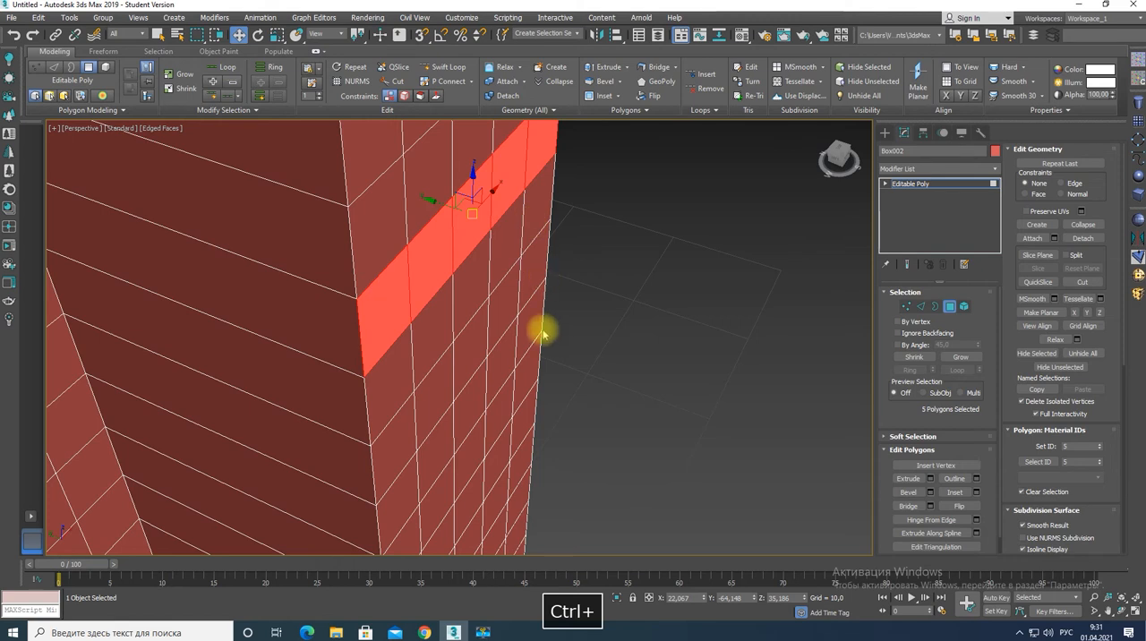
# Add the three rows of polygons beneath to the selection, forming a block five polygons wide and four high.
pyautogui.keyDown('ctrl'); pyautogui.click(392, 382); pyautogui.keyUp('ctrl')
pyautogui.keyDown('ctrl'); pyautogui.click(427, 347); pyautogui.keyUp('ctrl')
pyautogui.keyDown('ctrl'); pyautogui.click(469, 297); pyautogui.keyUp('ctrl')
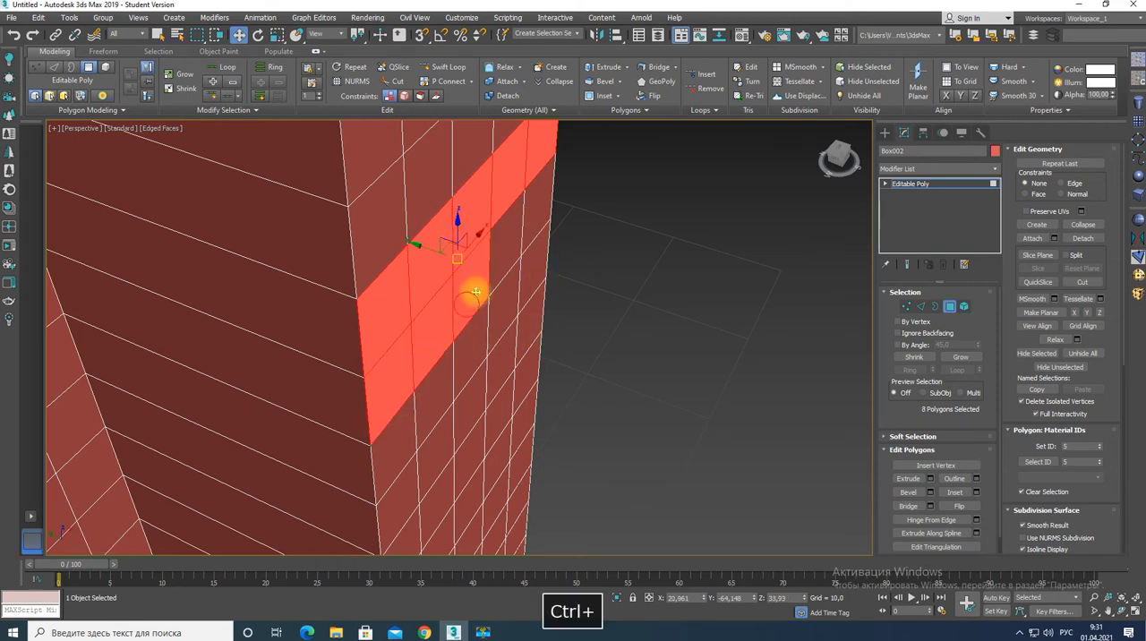
pyautogui.keyDown('ctrl'); pyautogui.click(499, 259); pyautogui.keyUp('ctrl')
pyautogui.keyDown('ctrl'); pyautogui.click(531, 228); pyautogui.keyUp('ctrl')
pyautogui.keyDown('ctrl'); pyautogui.click(394, 436); pyautogui.keyUp('ctrl')
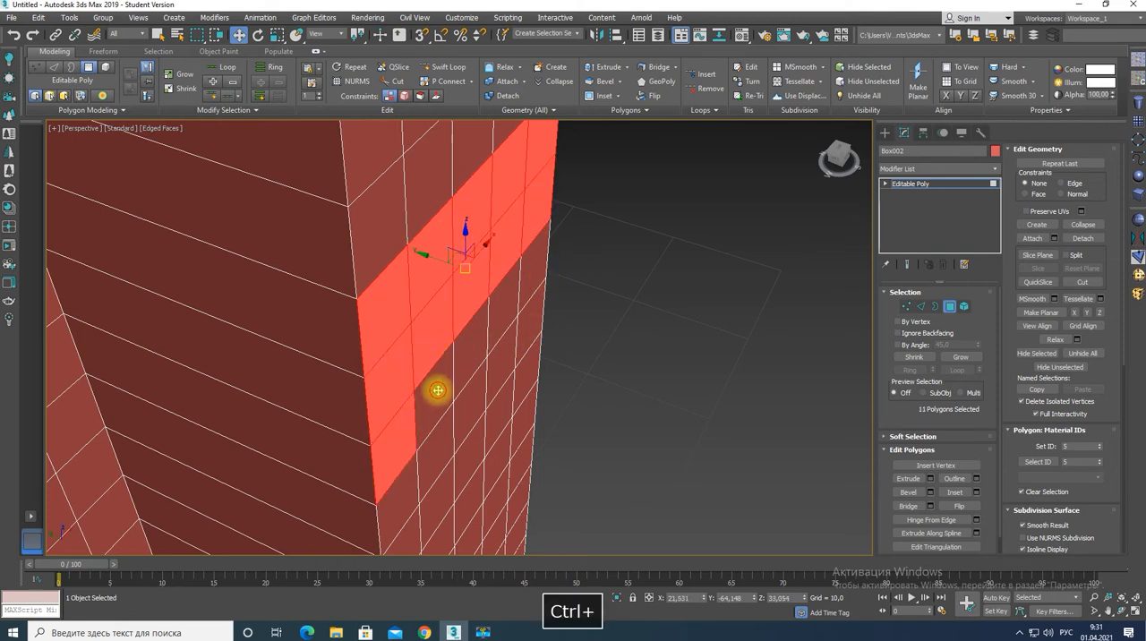
pyautogui.keyDown('ctrl'); pyautogui.click(435, 391); pyautogui.keyUp('ctrl')
pyautogui.keyDown('ctrl'); pyautogui.click(467, 358); pyautogui.keyUp('ctrl')
pyautogui.keyDown('ctrl'); pyautogui.click(499, 327); pyautogui.keyUp('ctrl')
pyautogui.keyDown('ctrl'); pyautogui.click(529, 285); pyautogui.keyUp('ctrl')
pyautogui.keyDown('ctrl'); pyautogui.click(406, 485); pyautogui.keyUp('ctrl')
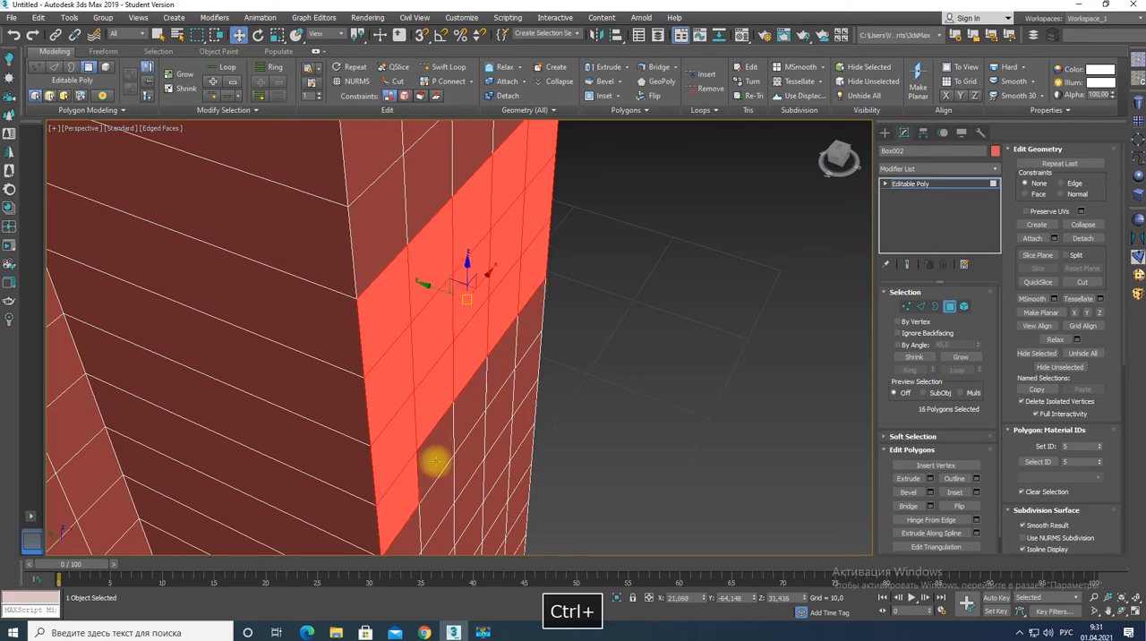
pyautogui.keyDown('ctrl'); pyautogui.click(438, 456); pyautogui.keyUp('ctrl')
pyautogui.keyDown('ctrl'); pyautogui.click(466, 421); pyautogui.keyUp('ctrl')
pyautogui.keyDown('ctrl'); pyautogui.click(497, 384); pyautogui.keyUp('ctrl')
pyautogui.keyDown('ctrl'); pyautogui.click(525, 338); pyautogui.keyUp('ctrl')
# Add a matching block, five polygons wide and four high, on the facing side of the other box to the selection.
pyautogui.scroll(-5, 486, 409)
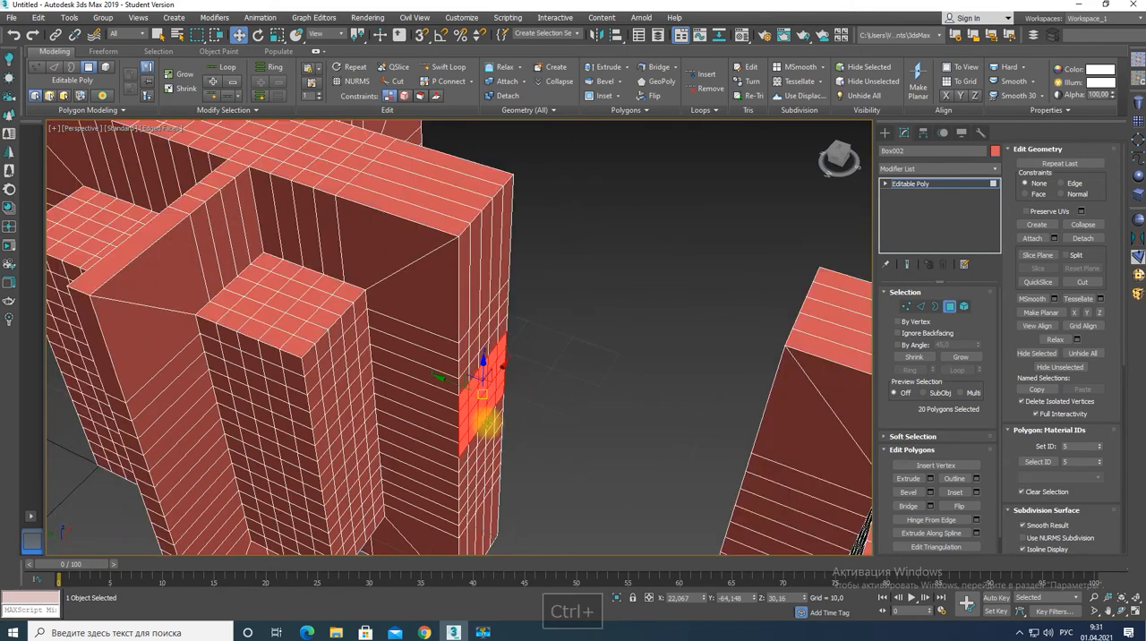
pyautogui.keyDown('alt'); pyautogui.moveTo(569, 457); pyautogui.dragTo(597, 397, button='middle'); pyautogui.keyUp('alt')
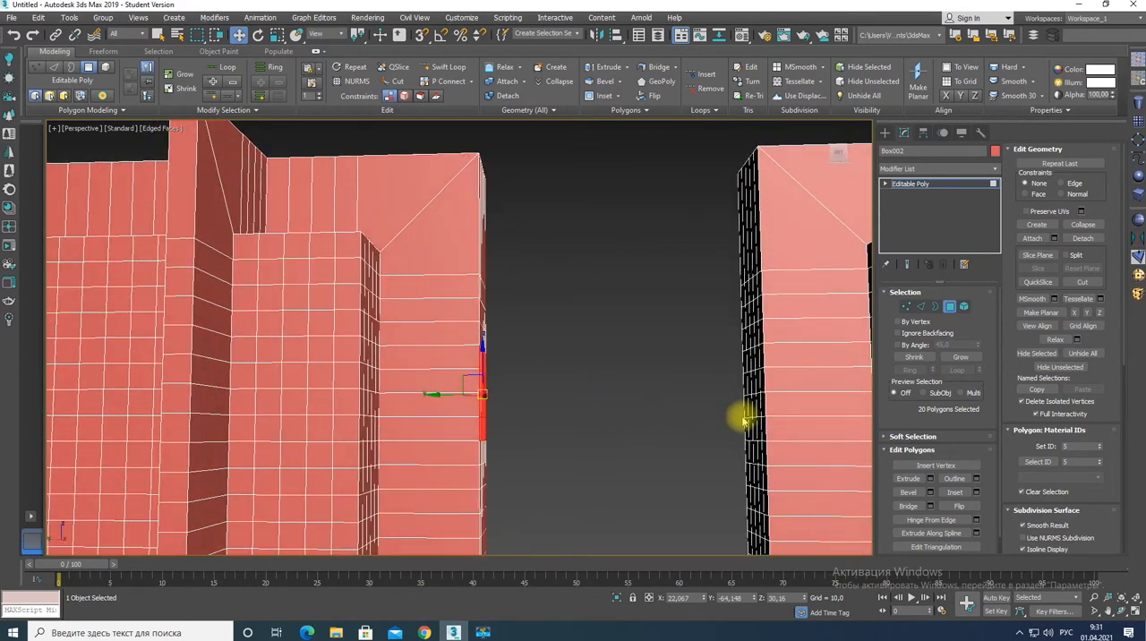
pyautogui.keyDown('alt'); pyautogui.moveTo(750, 428); pyautogui.dragTo(686, 455, button='middle'); pyautogui.keyUp('alt')
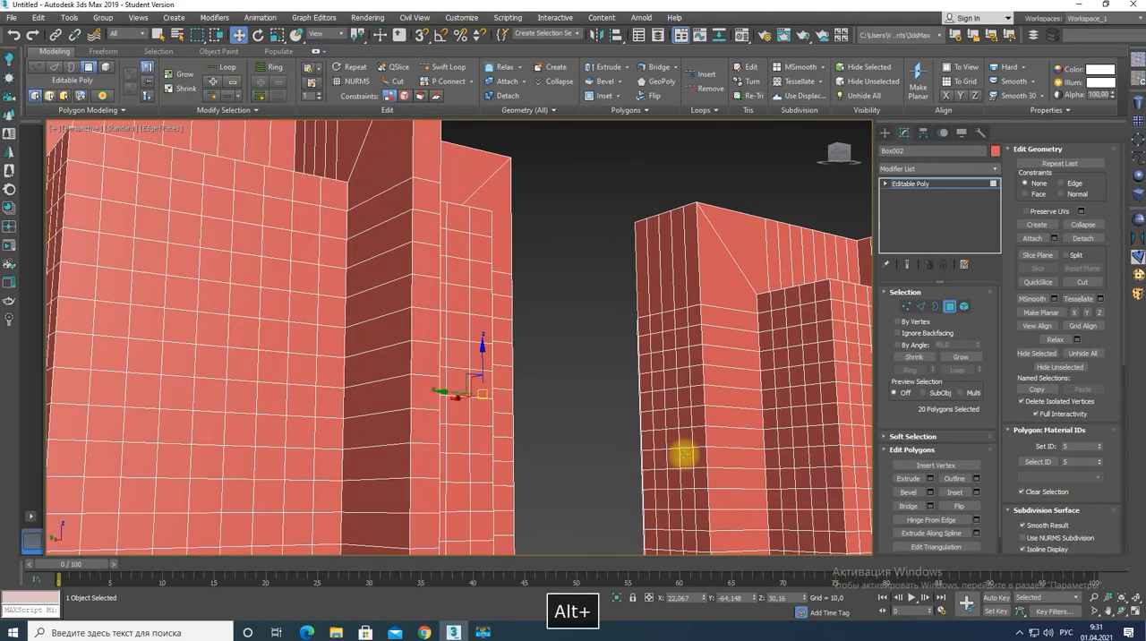
pyautogui.keyDown('ctrl'); pyautogui.click(643, 342); pyautogui.keyUp('ctrl')
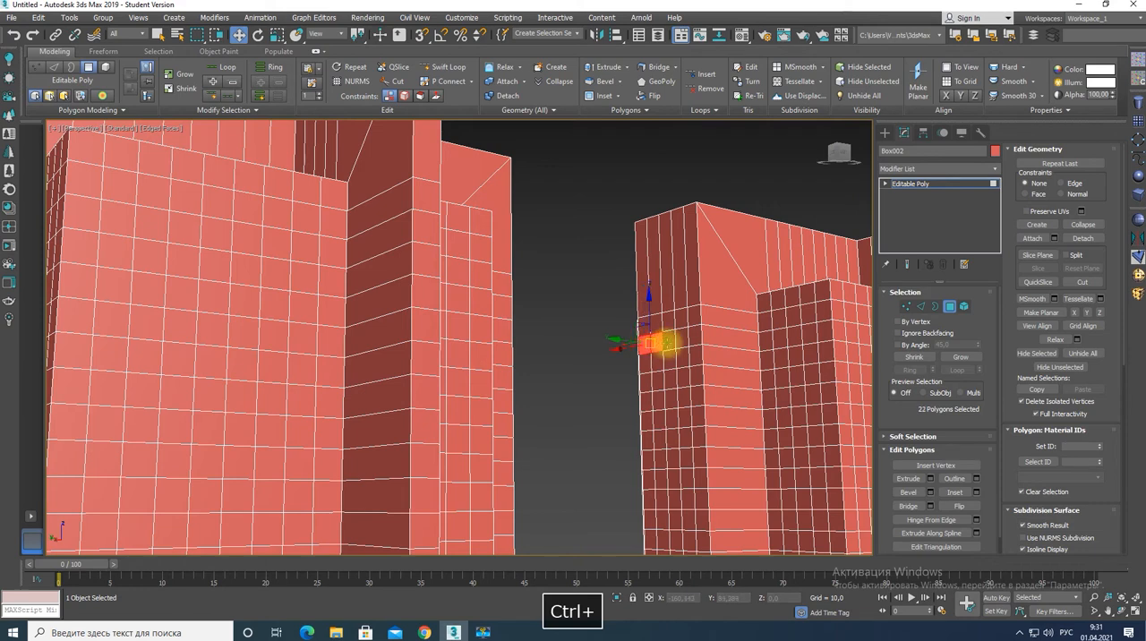
pyautogui.keyDown('ctrl'); pyautogui.click(686, 347); pyautogui.keyUp('ctrl')
pyautogui.keyDown('ctrl'); pyautogui.click(694, 355); pyautogui.keyUp('ctrl')
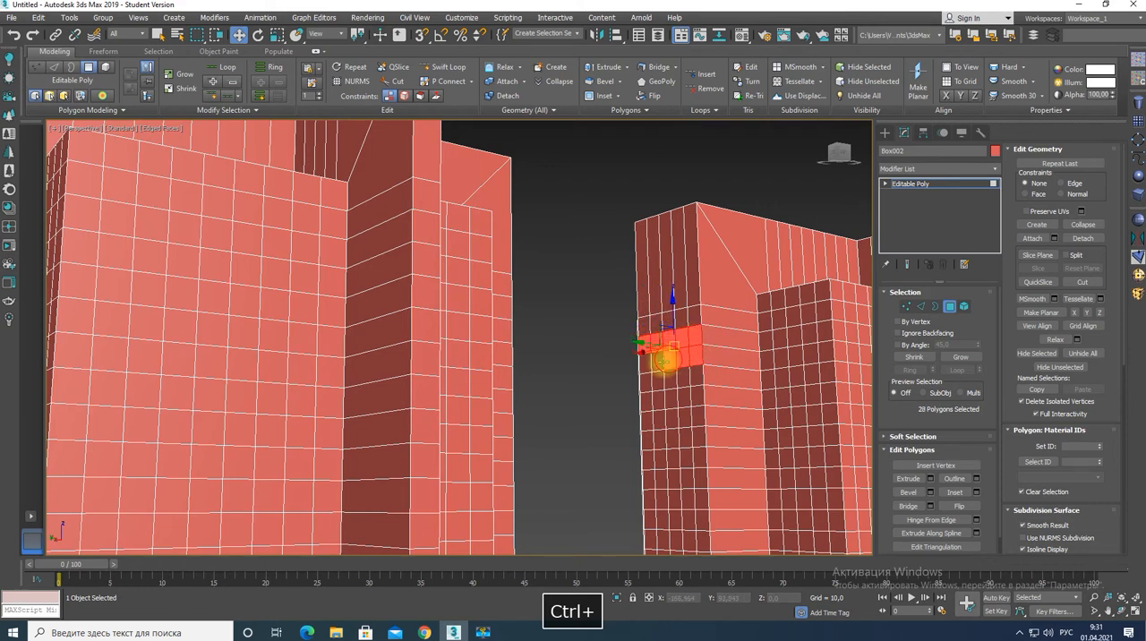
pyautogui.keyDown('ctrl'); pyautogui.click(645, 381); pyautogui.keyUp('ctrl')
pyautogui.keyDown('ctrl'); pyautogui.click(663, 383); pyautogui.keyUp('ctrl')
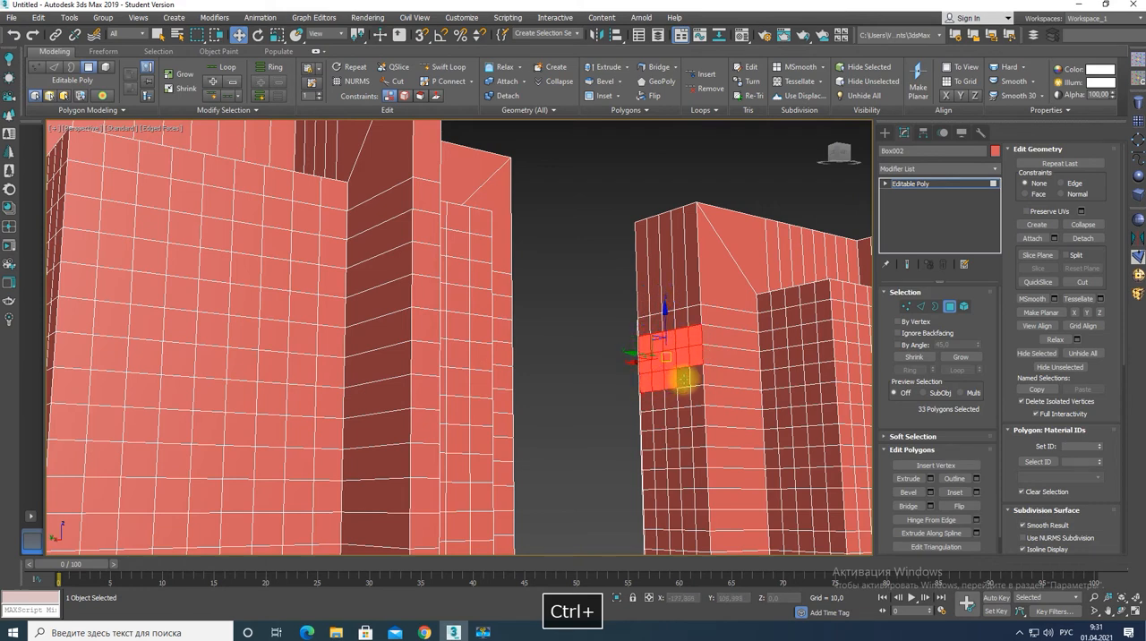
pyautogui.keyDown('alt'); pyautogui.moveTo(693, 378); pyautogui.dragTo(735, 374, button='middle'); pyautogui.keyUp('alt')
pyautogui.keyDown('ctrl'); pyautogui.click(625, 427); pyautogui.keyUp('ctrl')
pyautogui.keyDown('ctrl'); pyautogui.click(639, 424); pyautogui.keyUp('ctrl')
pyautogui.keyDown('ctrl'); pyautogui.click(655, 421); pyautogui.keyUp('ctrl')
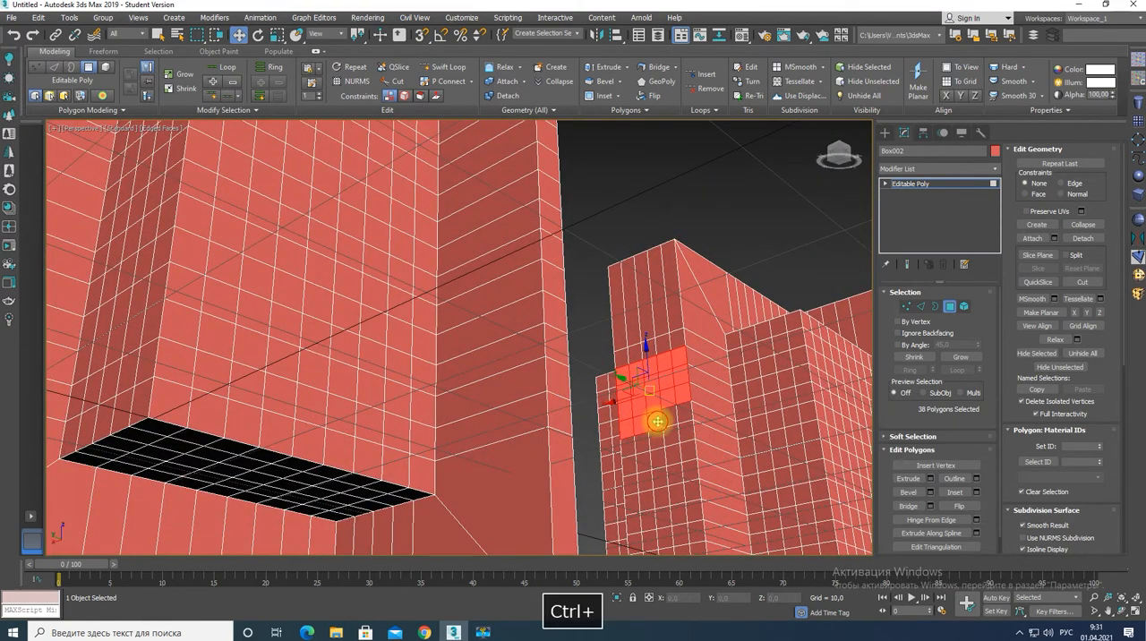
pyautogui.keyDown('ctrl'); pyautogui.click(668, 420); pyautogui.keyUp('ctrl')
# Bridge the two selected polygon blocks to connect the boxes, and leave polygon editing.
pyautogui.click(908, 505)
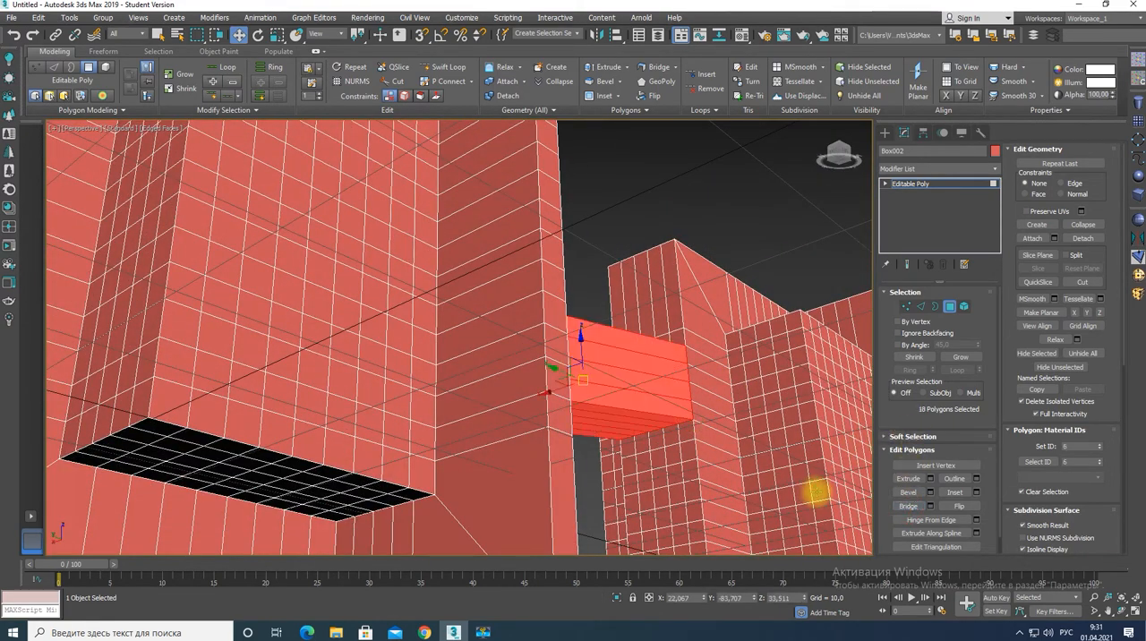
pyautogui.scroll(-8, 695, 446)
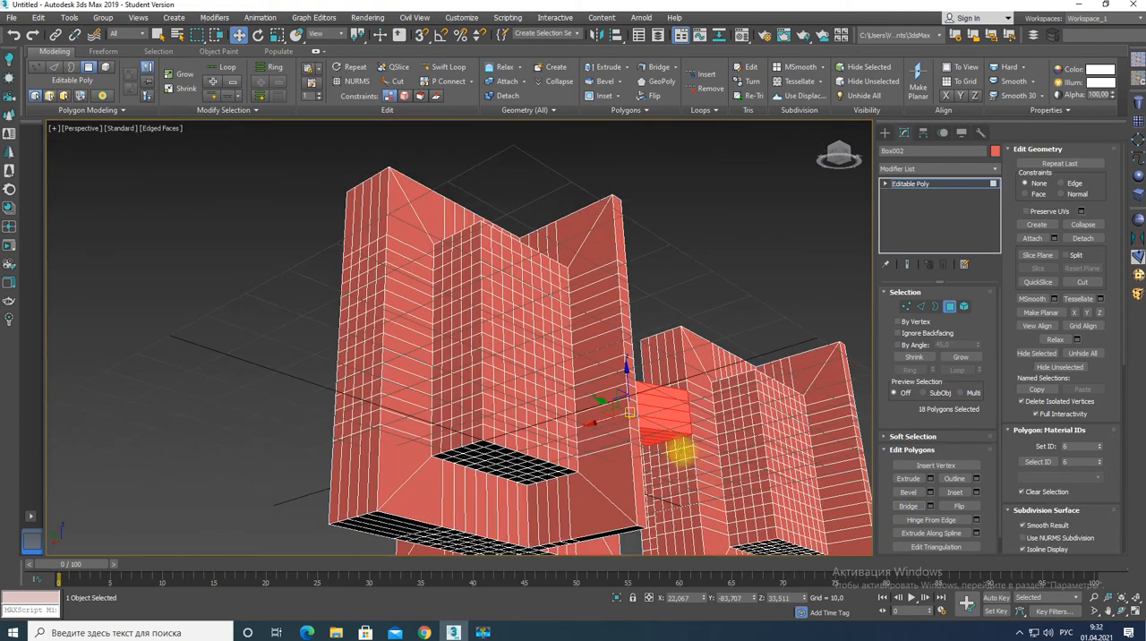
pyautogui.keyDown('alt'); pyautogui.moveTo(682, 442); pyautogui.dragTo(625, 495, button='middle'); pyautogui.keyUp('alt')
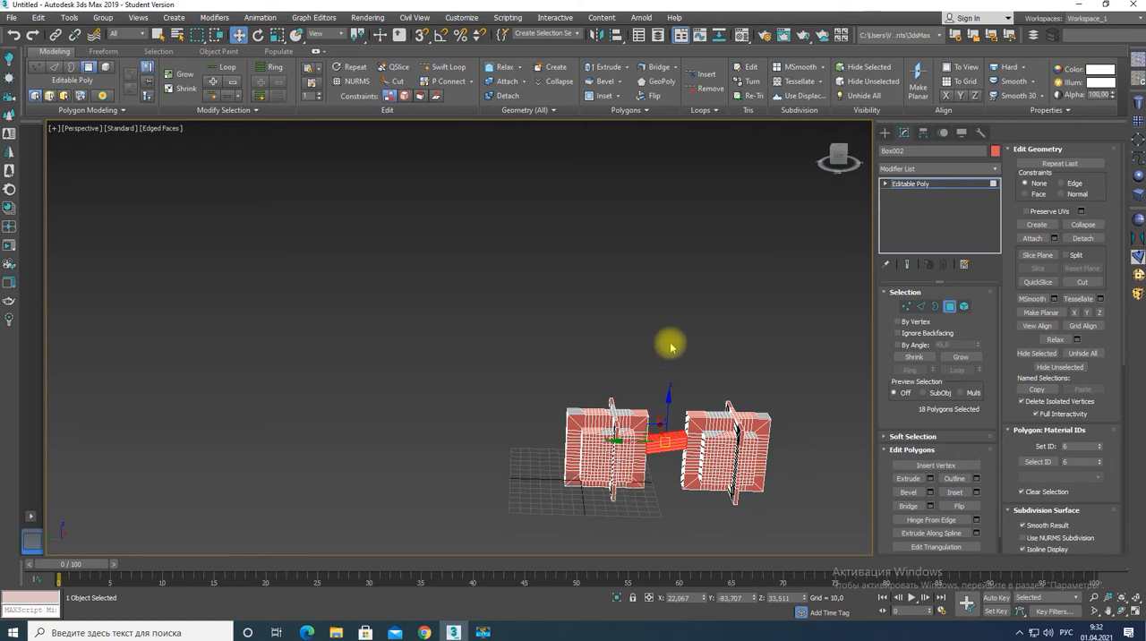
pyautogui.click(898, 182)
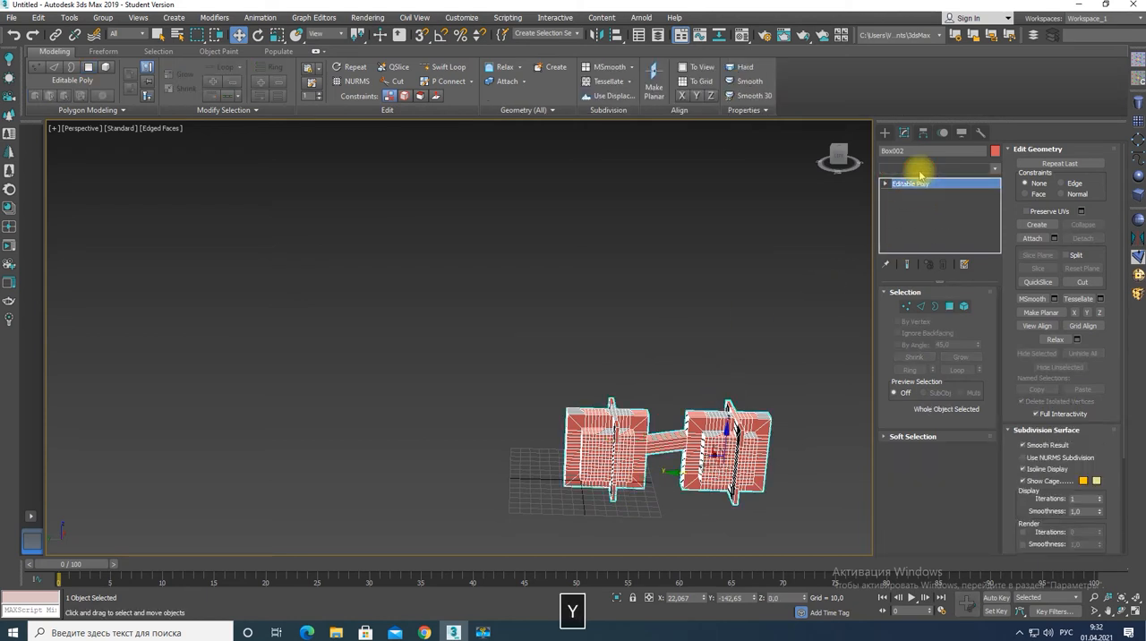
# Apply a Symmetry modifier with mirror axis Y and move its mirror along Y to about -181.8.
pyautogui.click(919, 168)
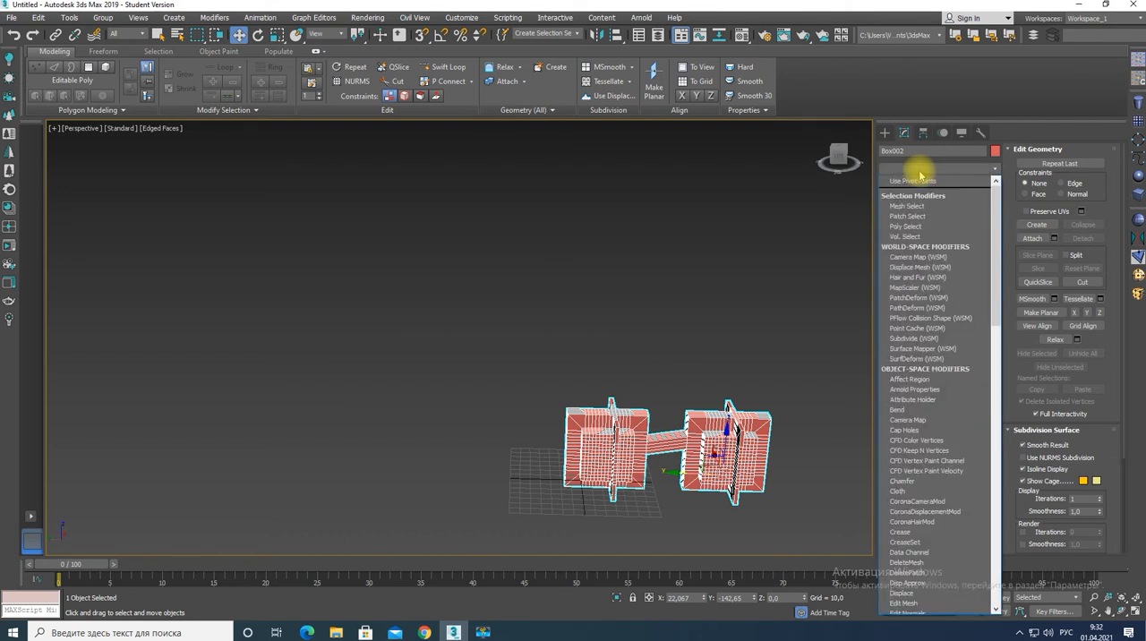
pyautogui.write('sy')
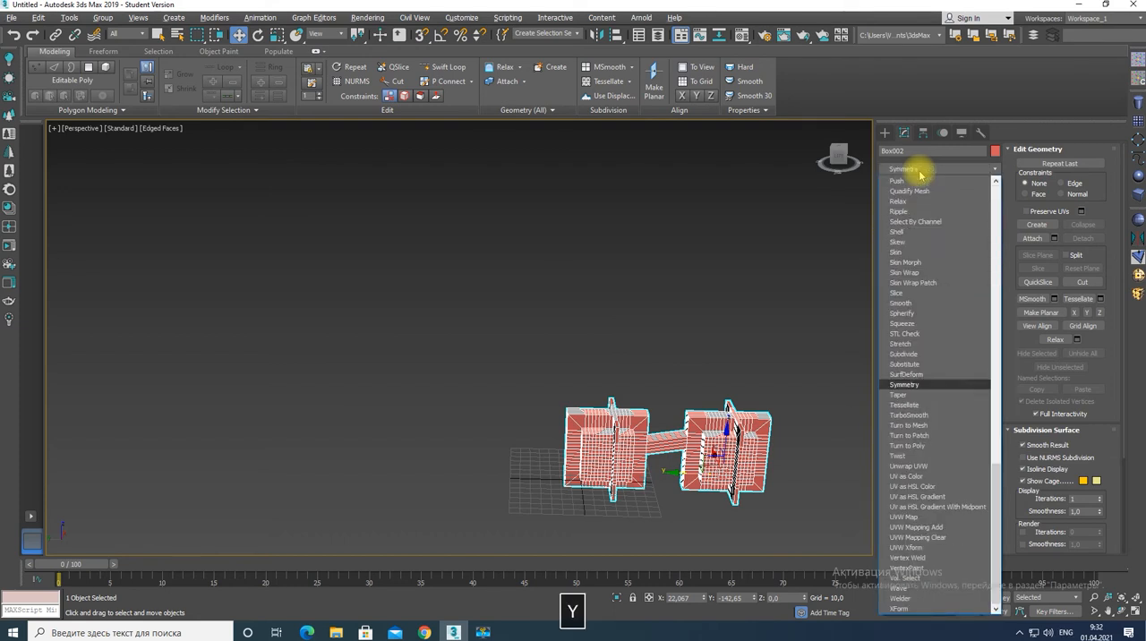
pyautogui.press('Return')
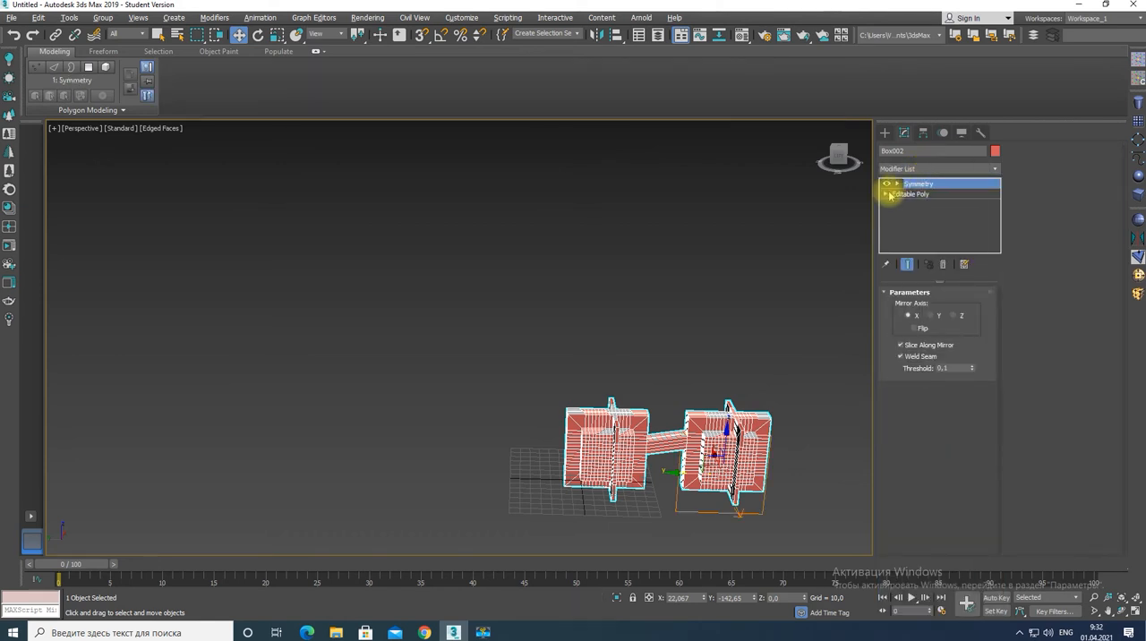
pyautogui.click(931, 317)
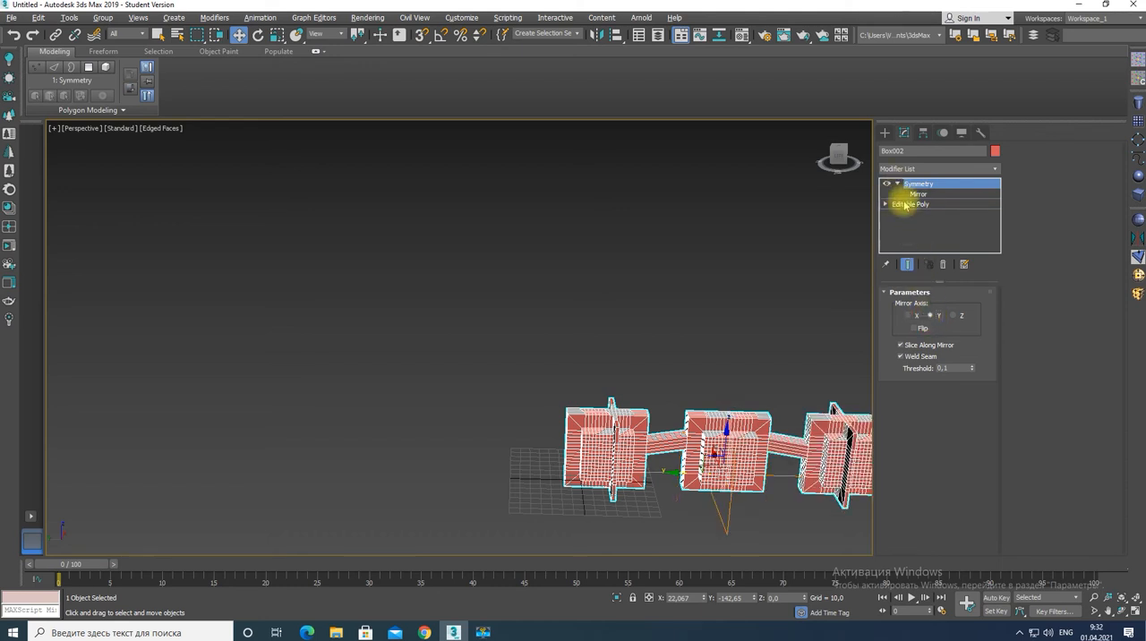
pyautogui.click(914, 194)
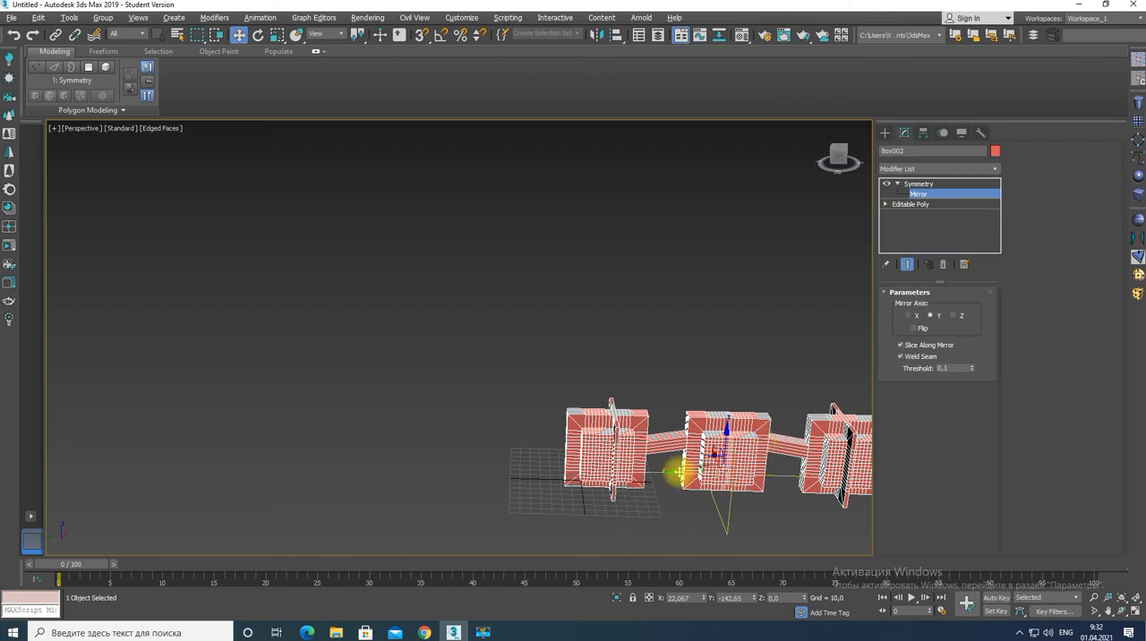
pyautogui.moveTo(676, 472); pyautogui.dragTo(717, 476)
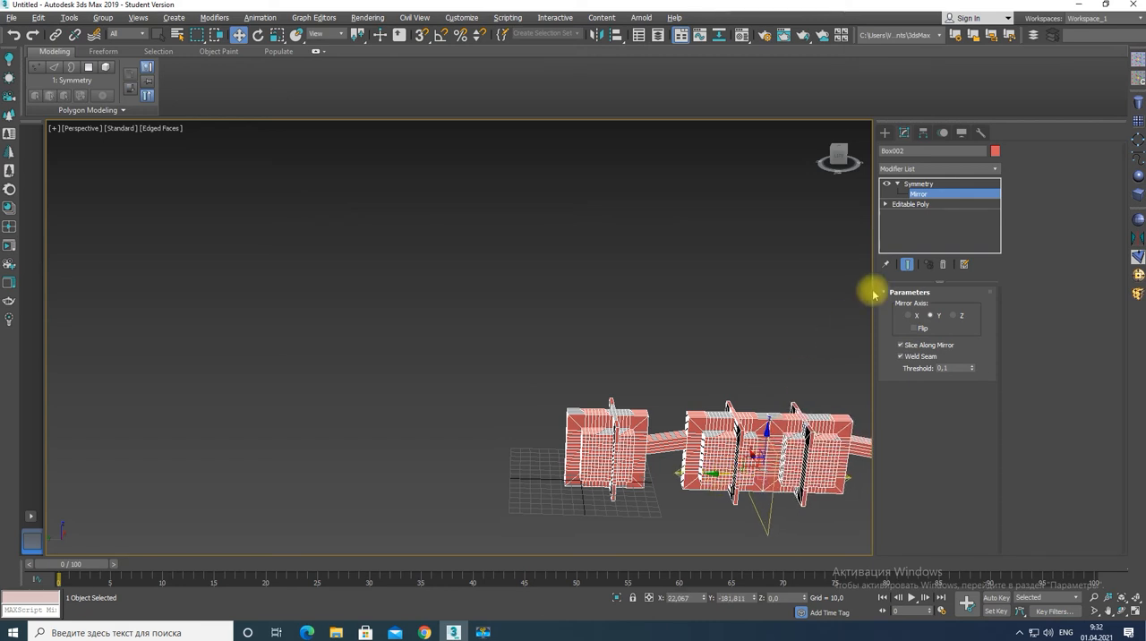
# Add a second Symmetry modifier with mirror axis X and move its mirror along X to about -11.9.
pyautogui.click(924, 169)
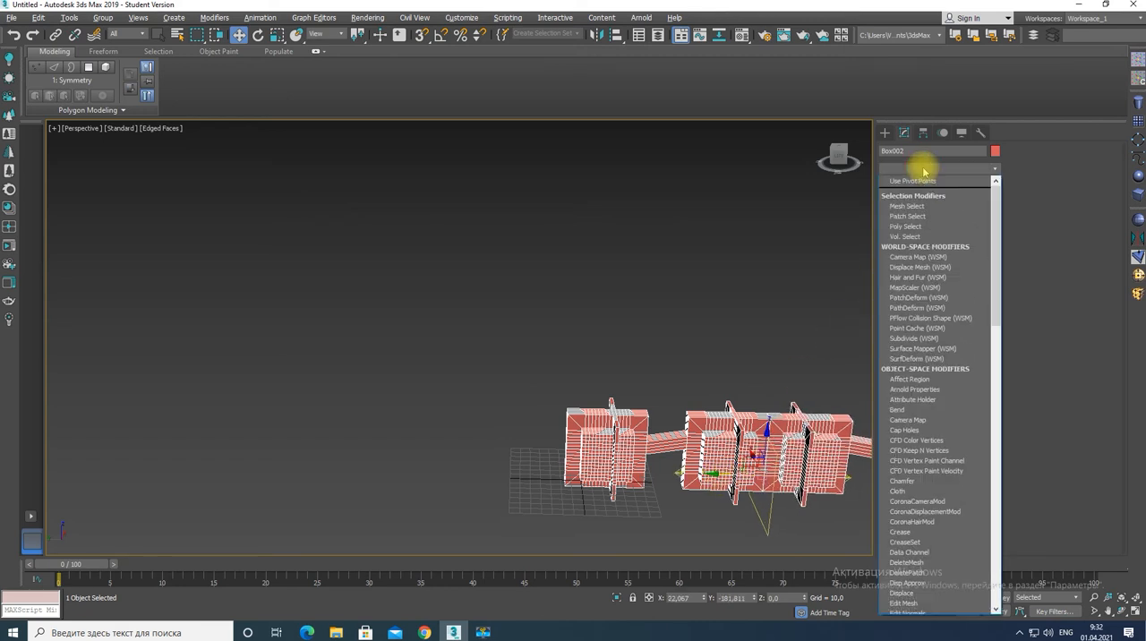
pyautogui.write('sy')
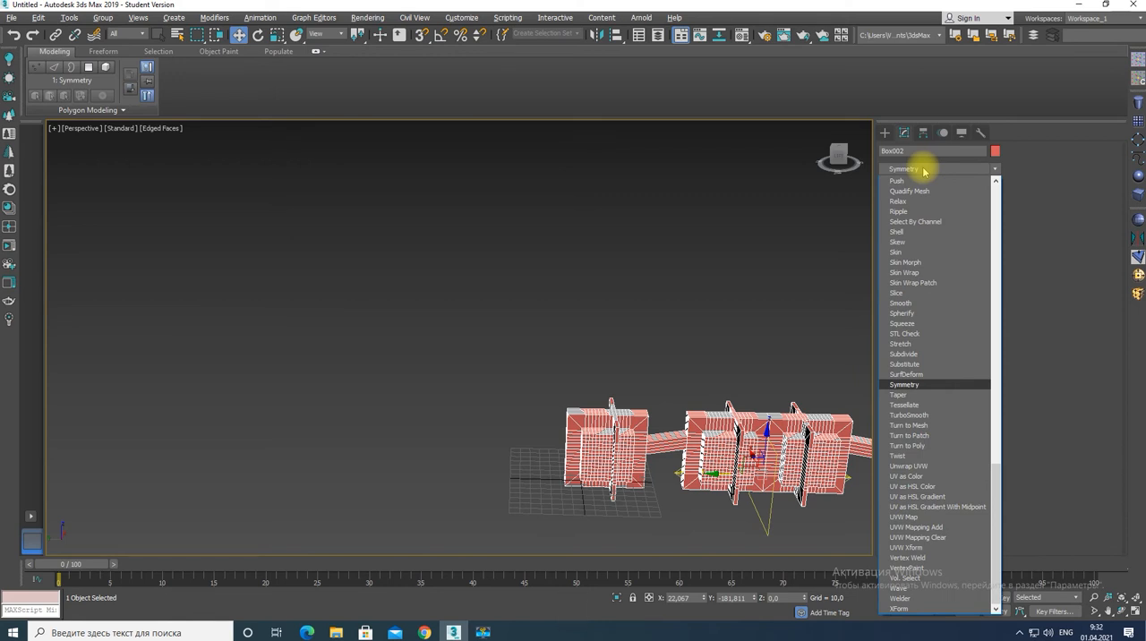
pyautogui.press('Return')
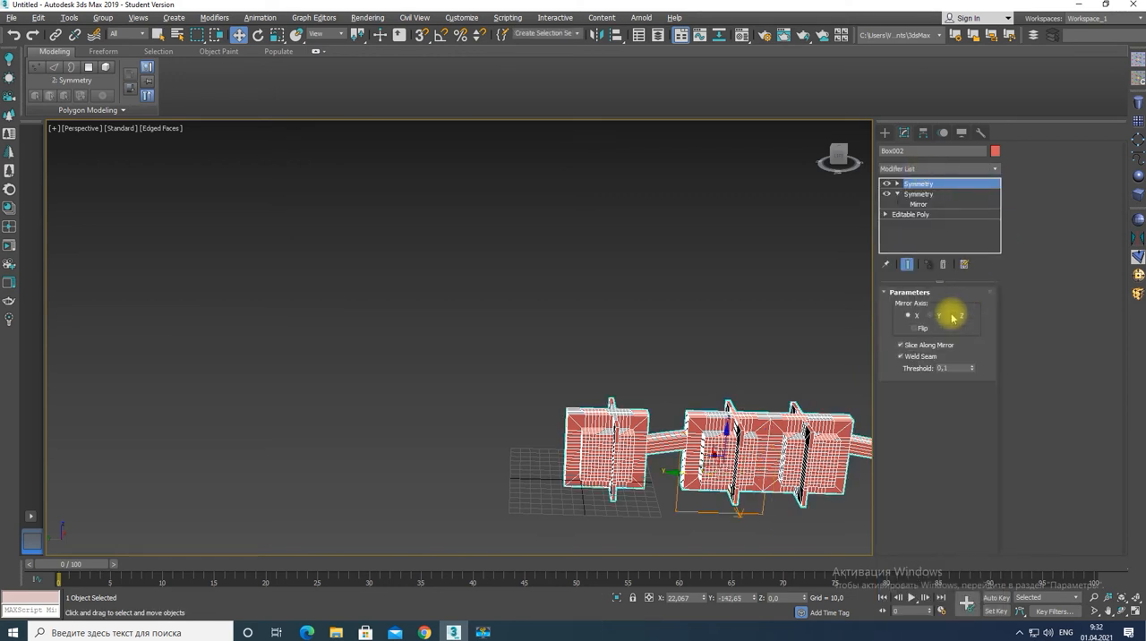
pyautogui.click(917, 193)
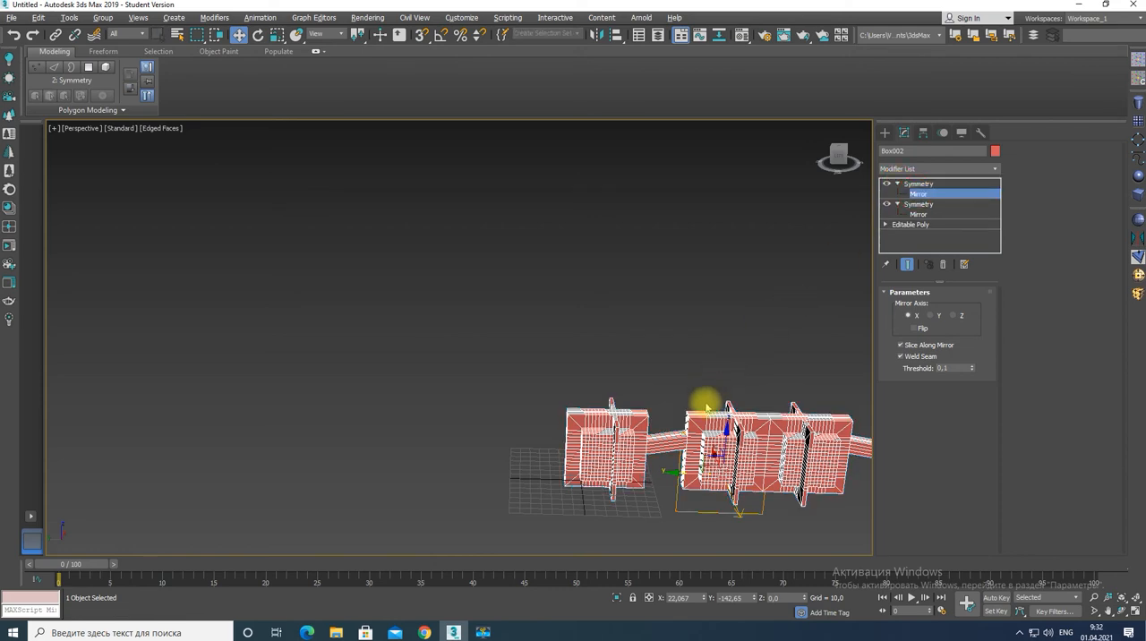
pyautogui.keyDown('alt'); pyautogui.moveTo(681, 448); pyautogui.dragTo(657, 484, button='middle'); pyautogui.keyUp('alt')
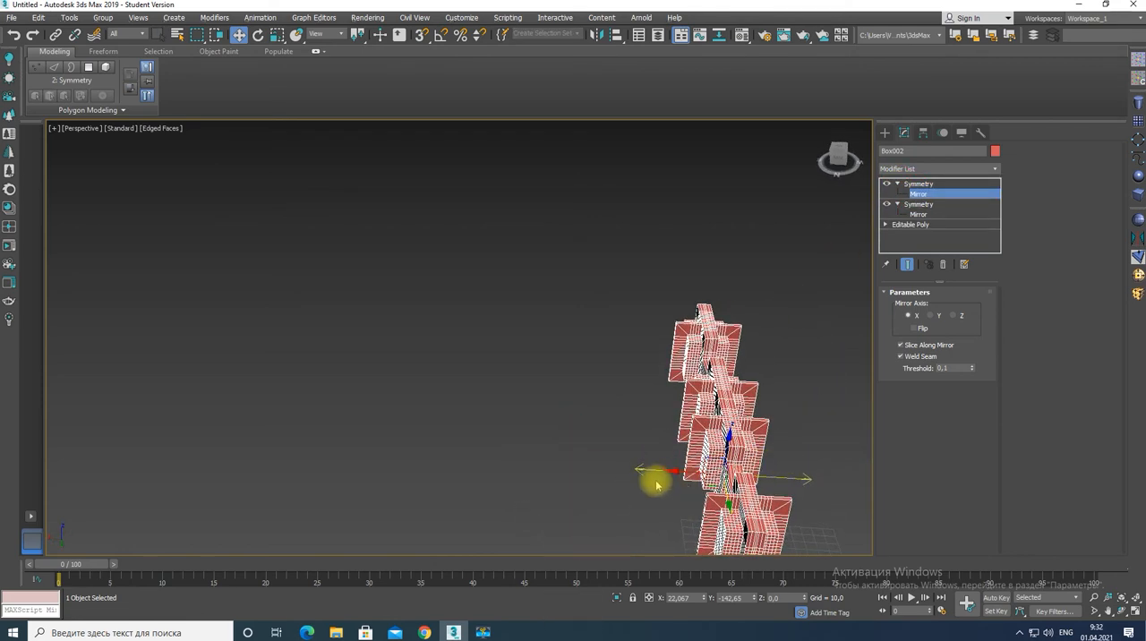
pyautogui.moveTo(656, 469); pyautogui.dragTo(707, 479)
pyautogui.hotkey('ctrl', 'z')
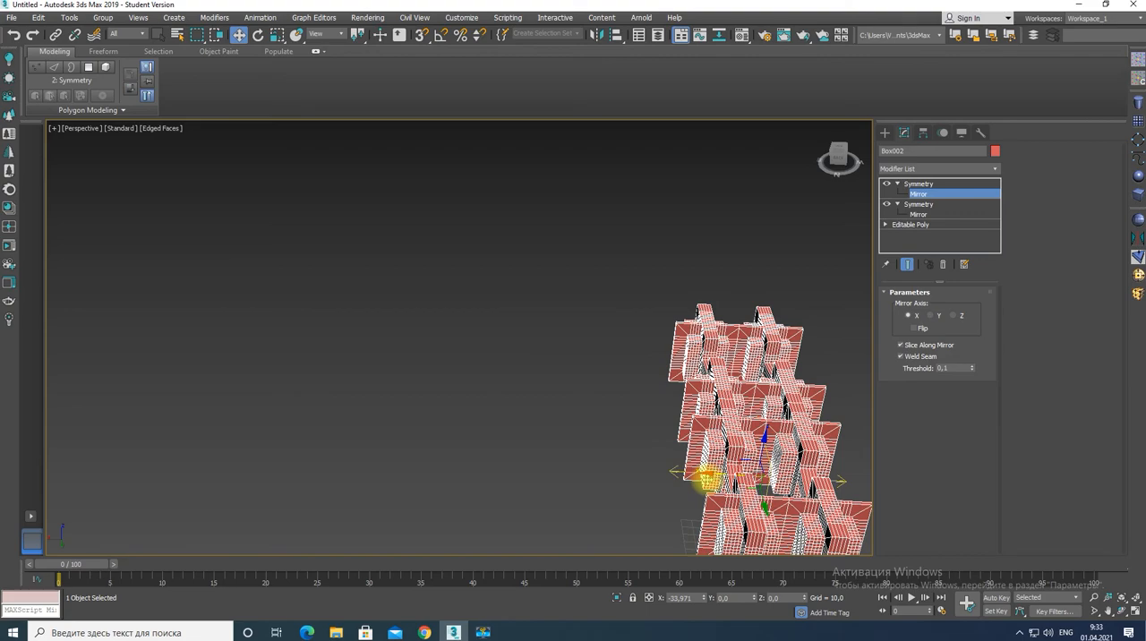
# Rotate the second Symmetry's mirror about Y by about -33° and move it along X to about -18.06.
pyautogui.keyDown('alt'); pyautogui.moveTo(762, 437); pyautogui.dragTo(750, 417, button='middle'); pyautogui.keyUp('alt')
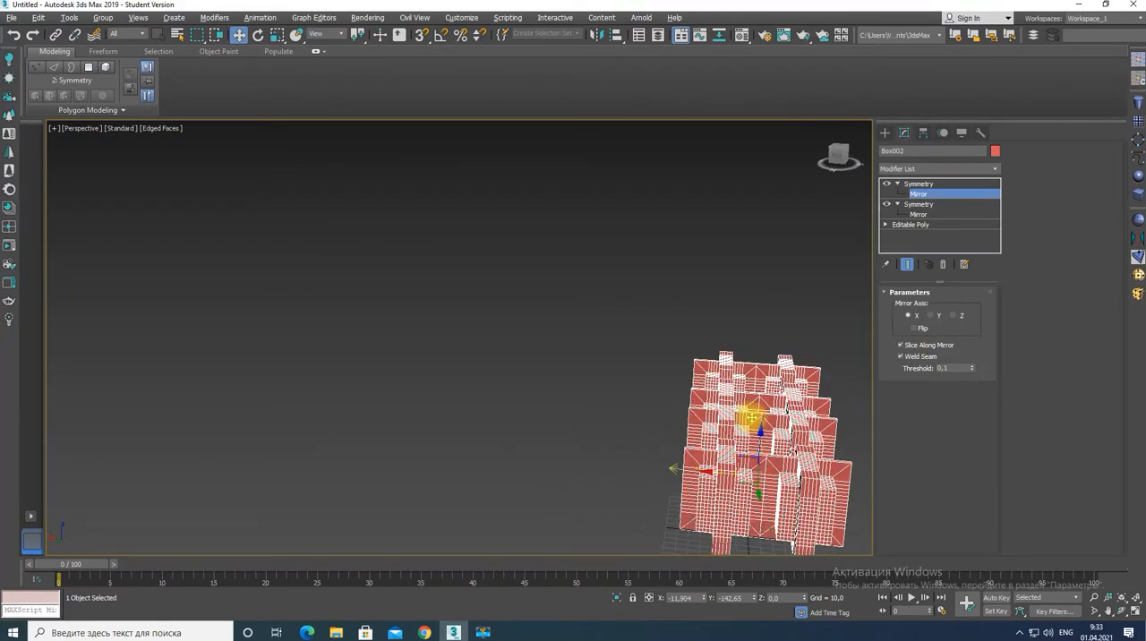
pyautogui.press('e')
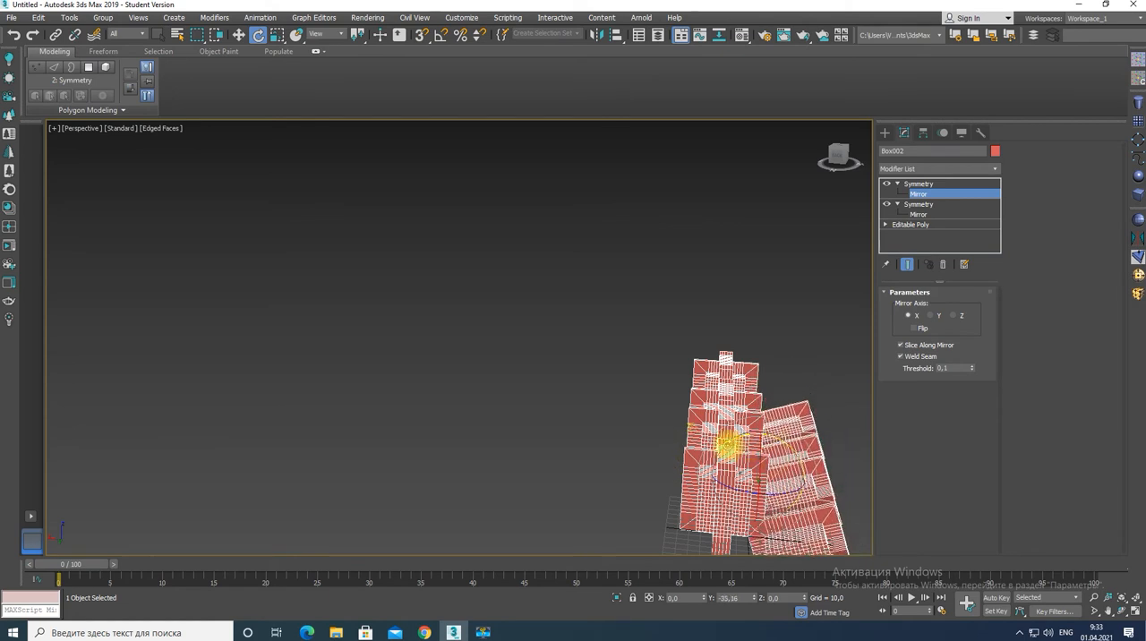
pyautogui.press('w')
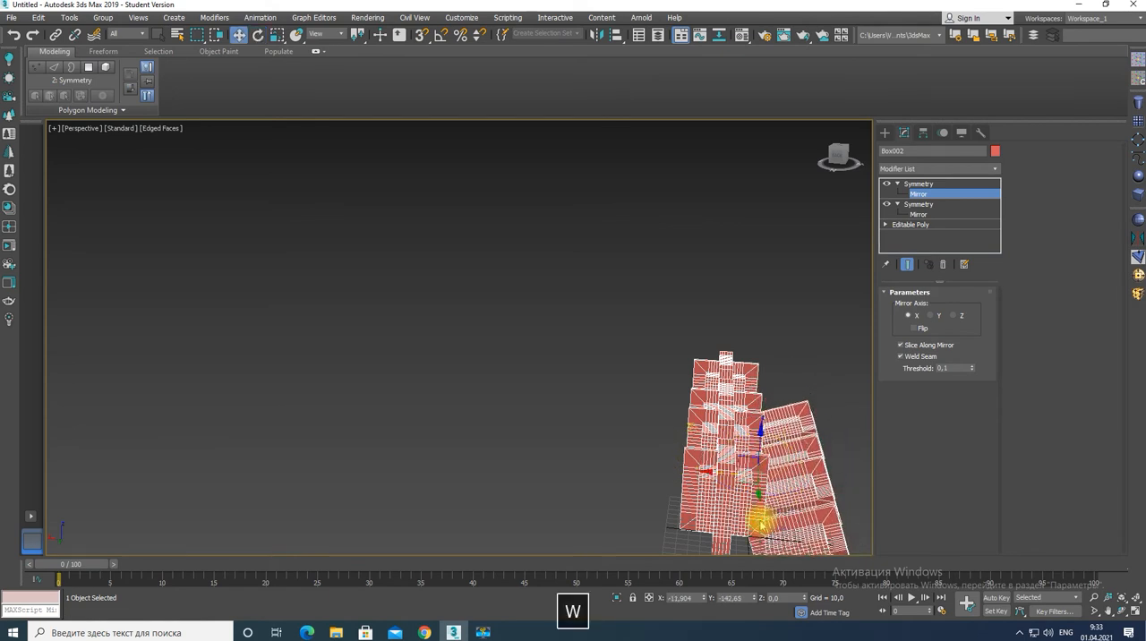
pyautogui.moveTo(725, 475); pyautogui.dragTo(722, 475)
pyautogui.keyDown('alt'); pyautogui.moveTo(777, 491); pyautogui.dragTo(666, 479, button='middle'); pyautogui.keyUp('alt')
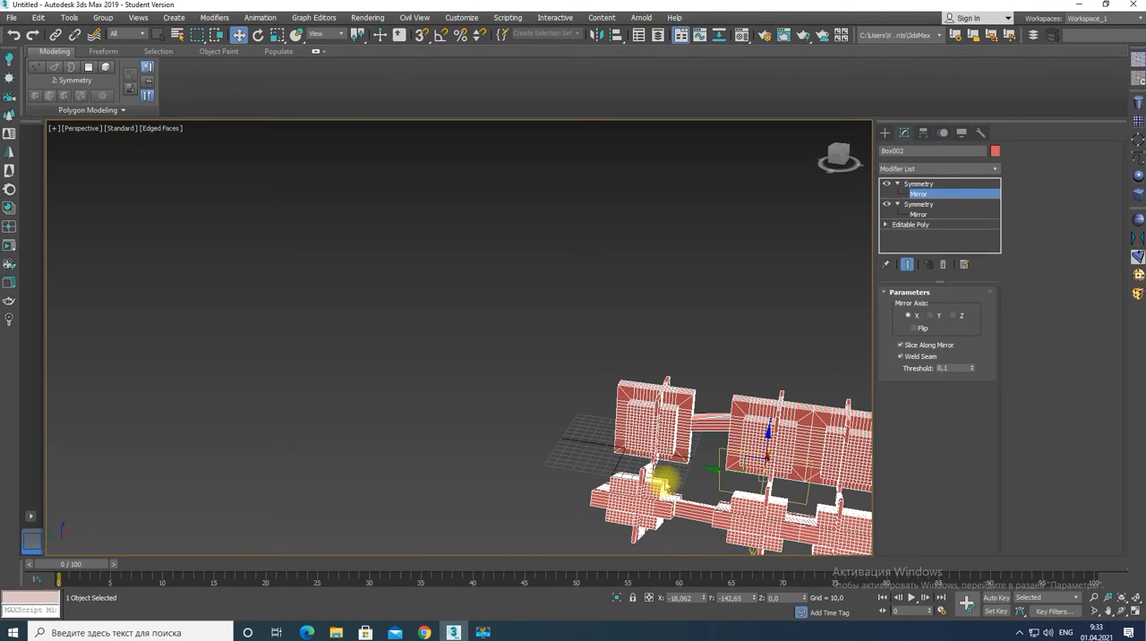
# Leave mirror editing and collapse the sub-levels of both Symmetry modifiers in the modifier stack.
pyautogui.click(909, 171)
pyautogui.click(908, 172)
pyautogui.click(909, 185)
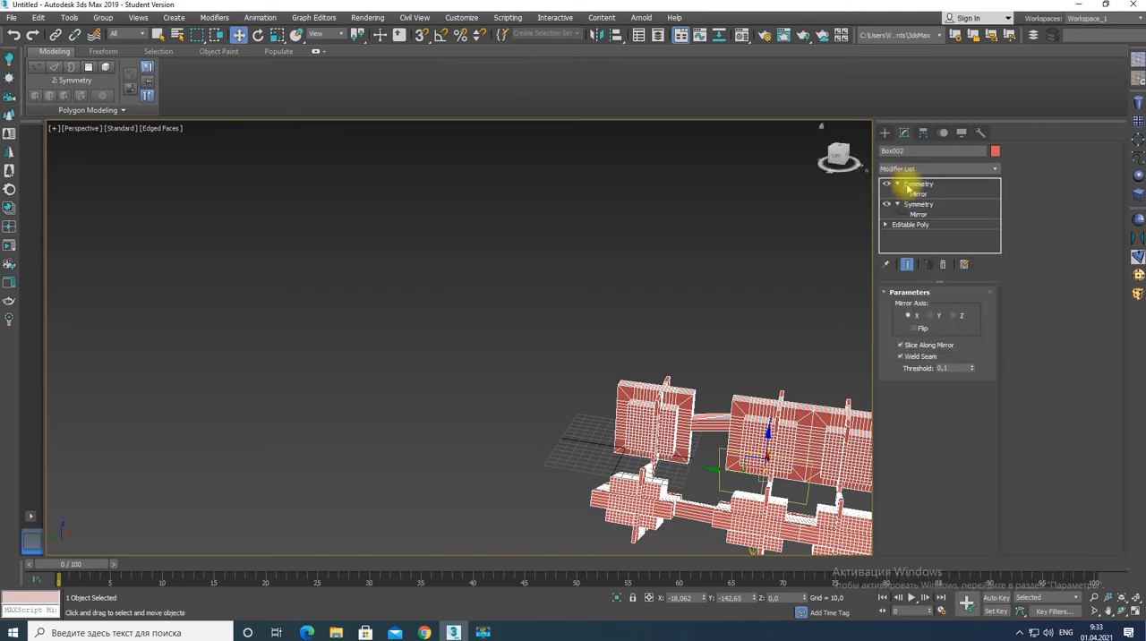
pyautogui.click(897, 184)
pyautogui.click(897, 194)
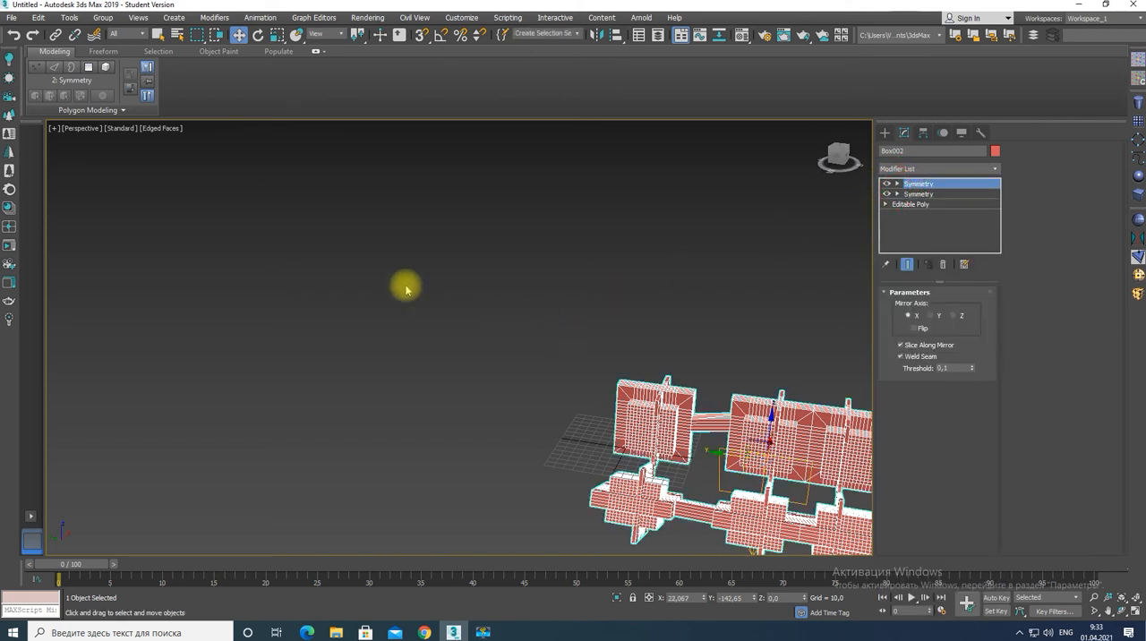
# Convert the mirrored model to Editable Poly and open the Generate Topology patterns with edge selection active.
pyautogui.click(85, 110)
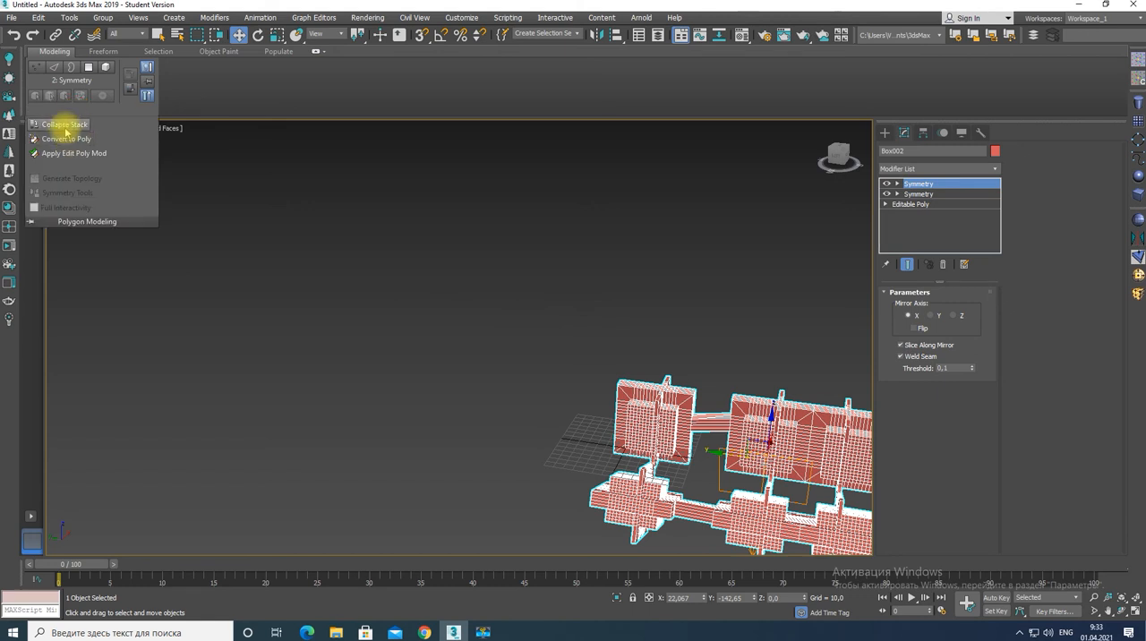
pyautogui.click(64, 140)
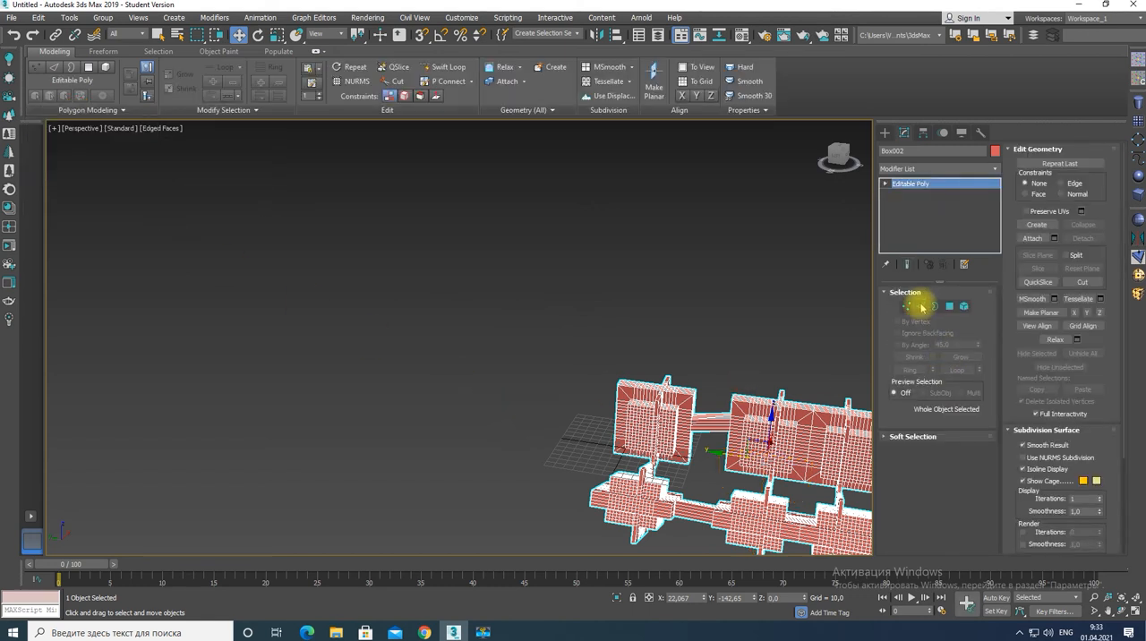
pyautogui.click(921, 306)
pyautogui.click(739, 448)
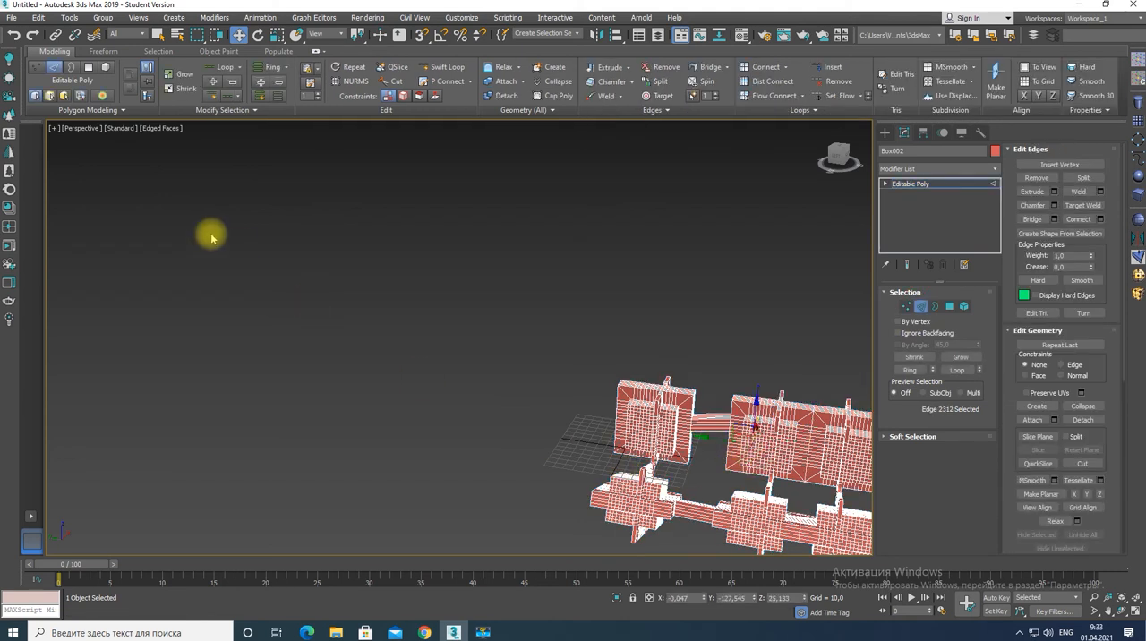
pyautogui.click(90, 109)
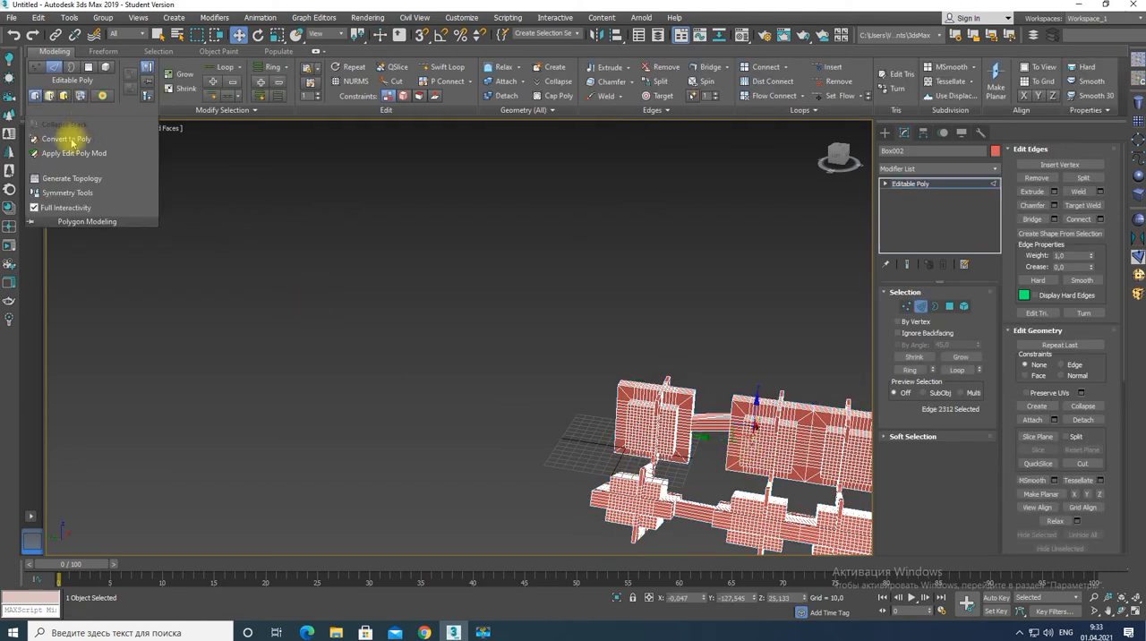
pyautogui.click(58, 178)
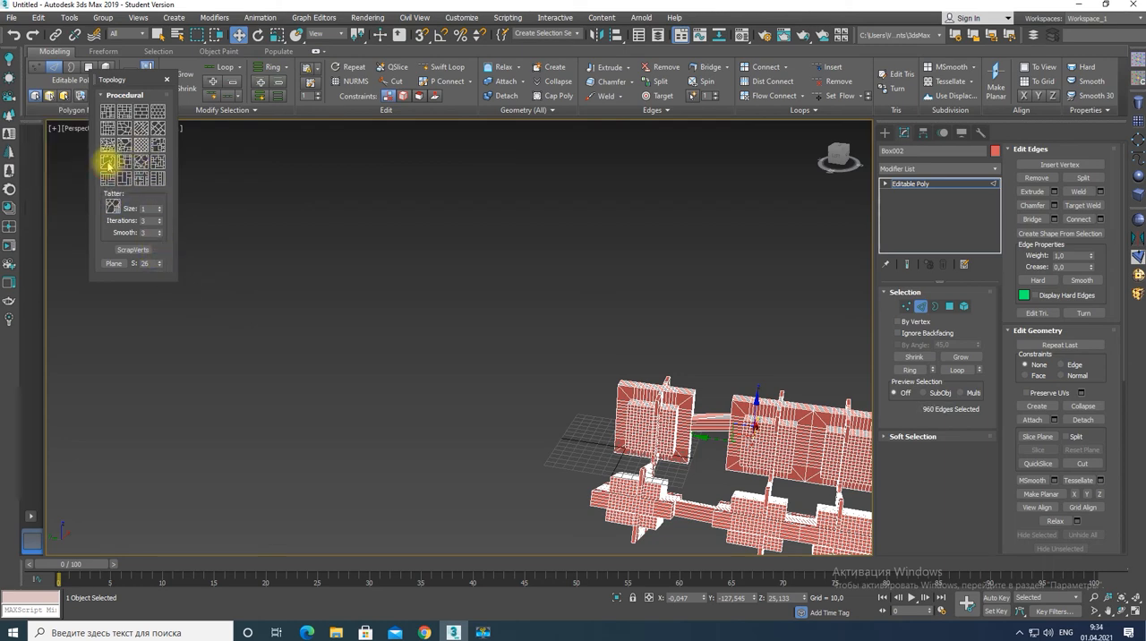
# Try the first procedural topology pattern of the fourth row on the model, inspect it, and undo it.
pyautogui.click(106, 162)
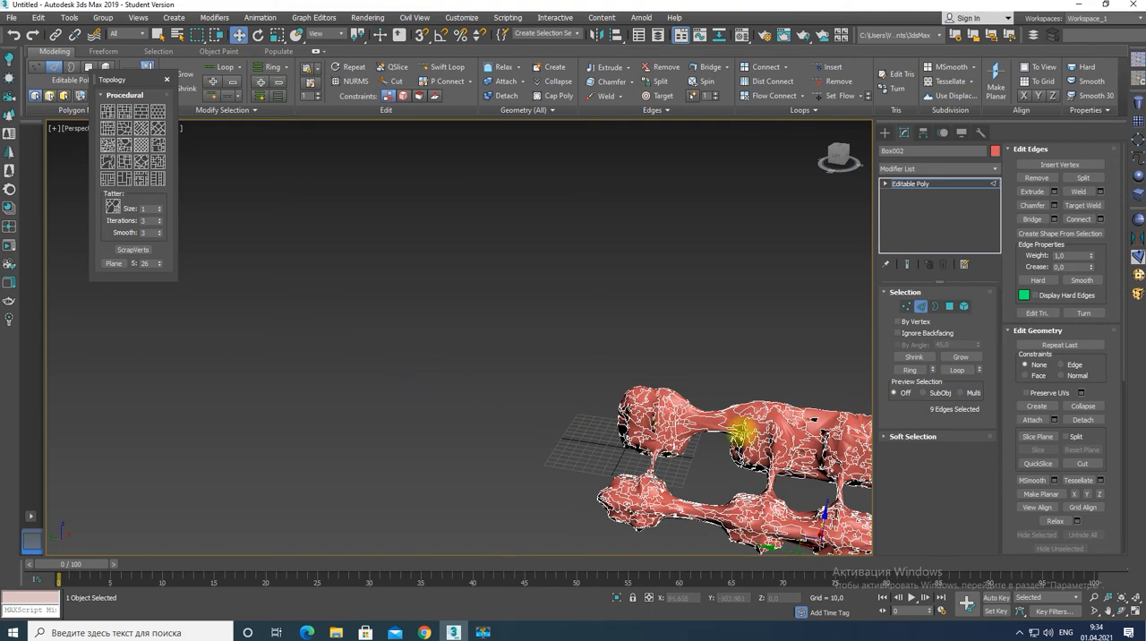
pyautogui.moveTo(758, 425); pyautogui.dragTo(596, 428, button='middle')
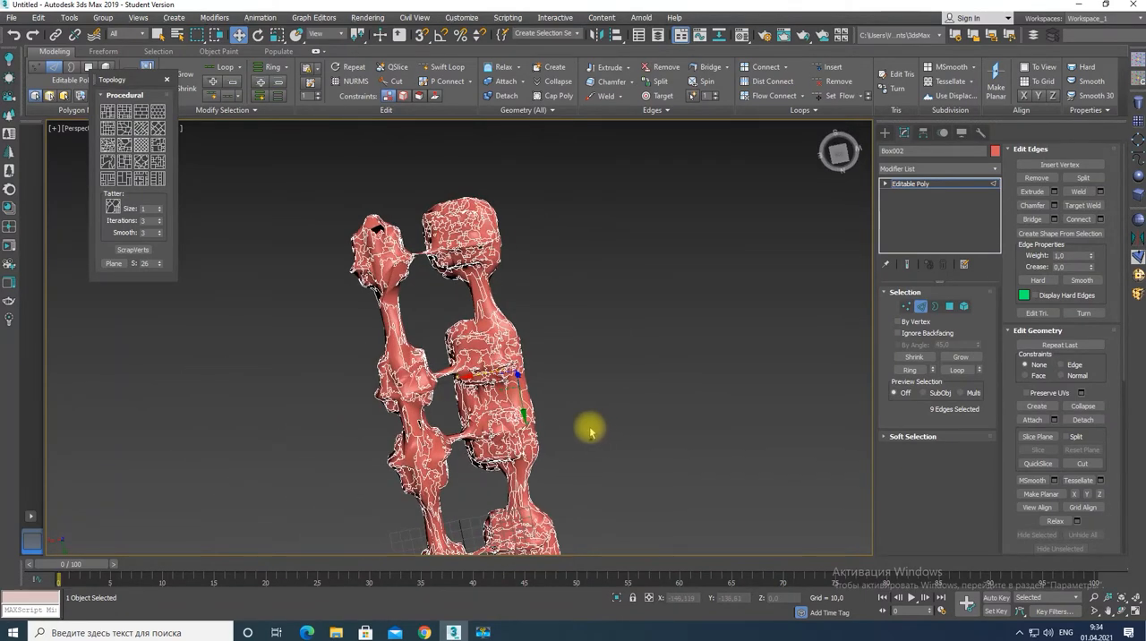
pyautogui.hotkey('ctrl', 'z')
pyautogui.hotkey('ctrl', 'z')
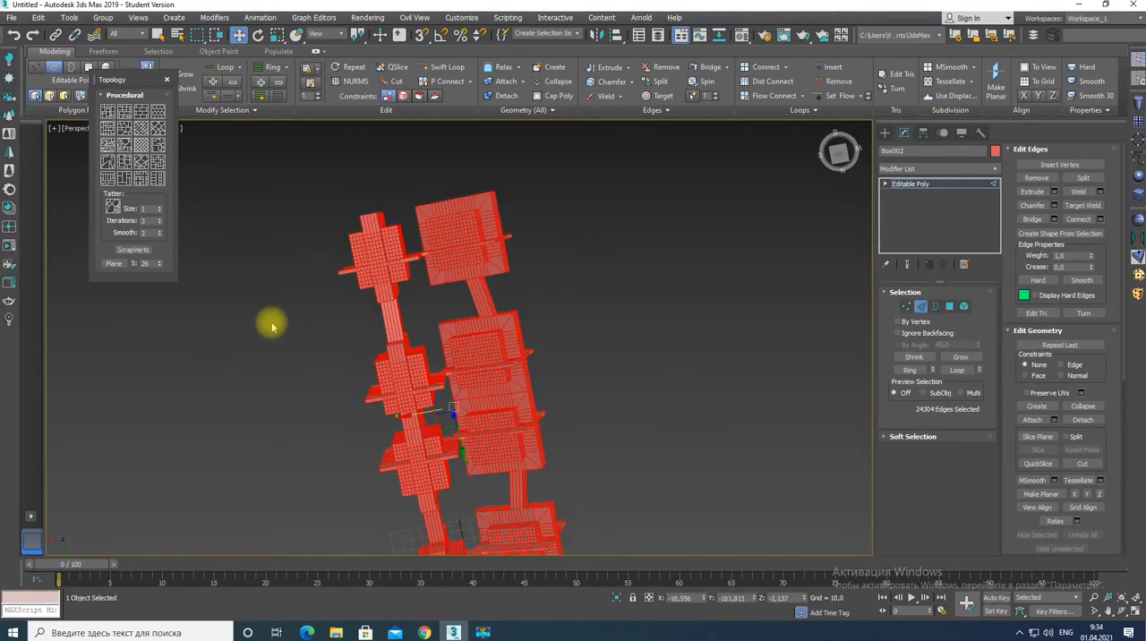
# Apply the second procedural topology pattern of the second row to the whole model and close the Topology dialog.
pyautogui.click(624, 355)
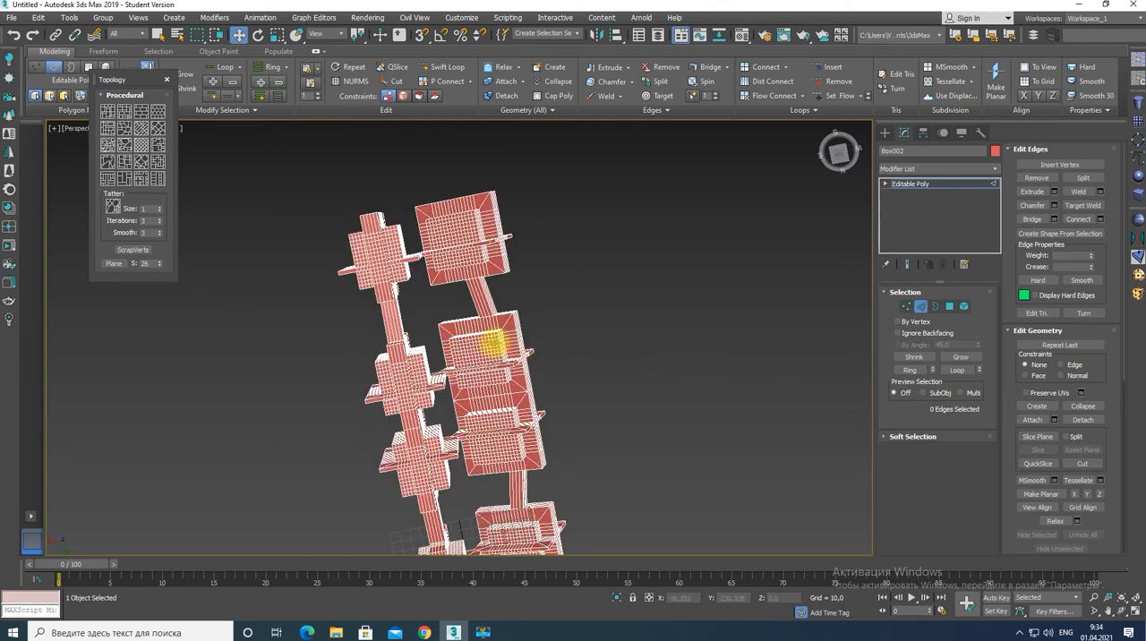
pyautogui.click(492, 343)
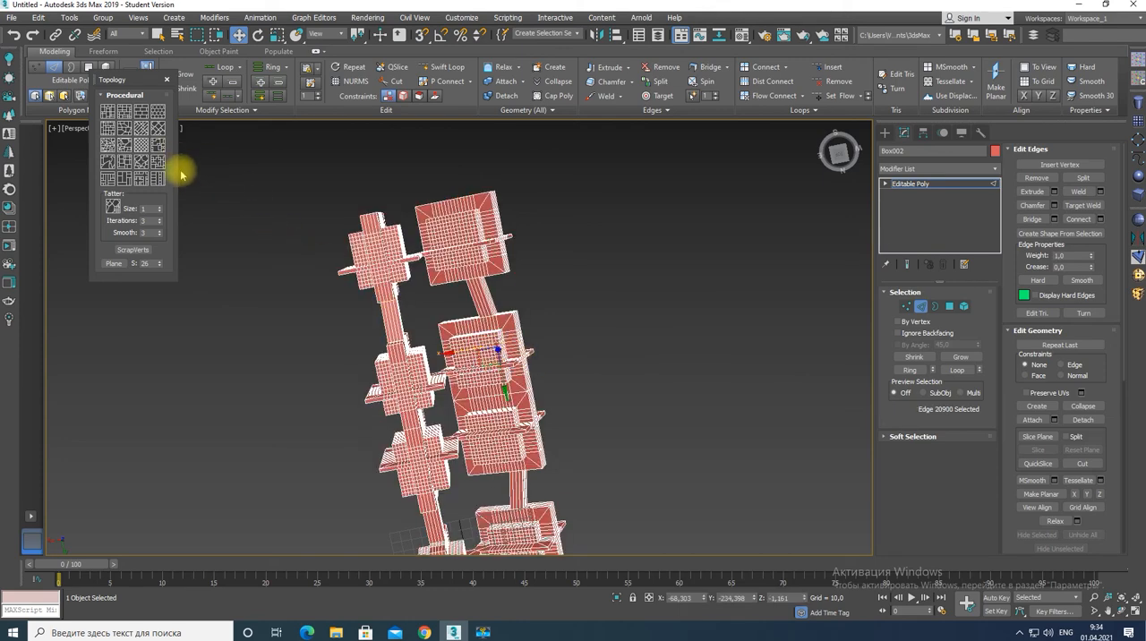
pyautogui.click(123, 130)
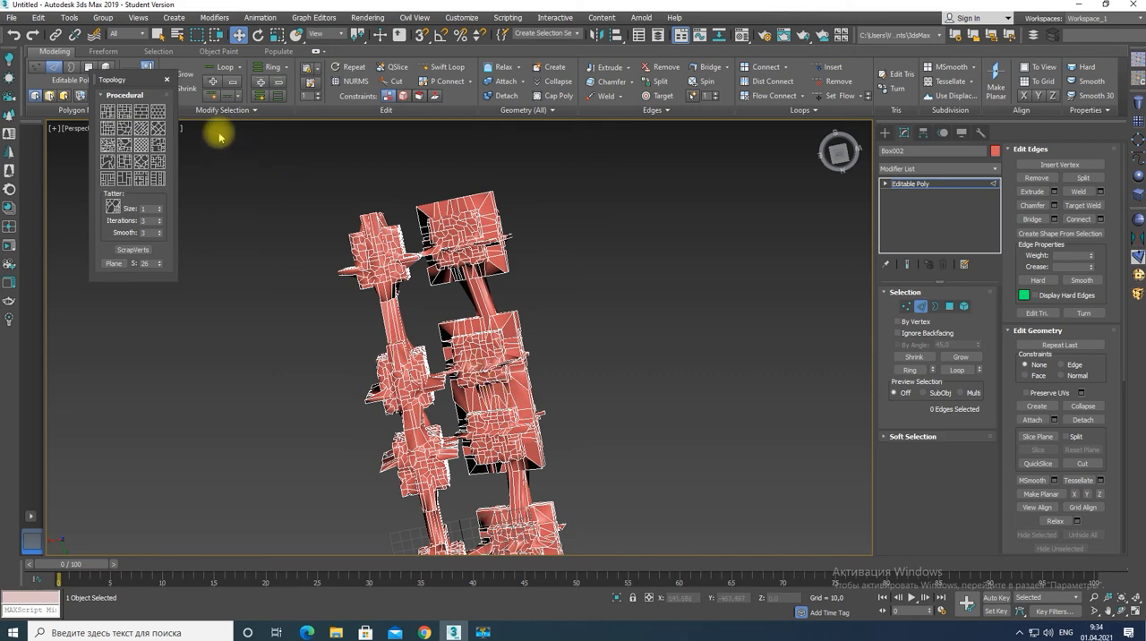
pyautogui.click(167, 79)
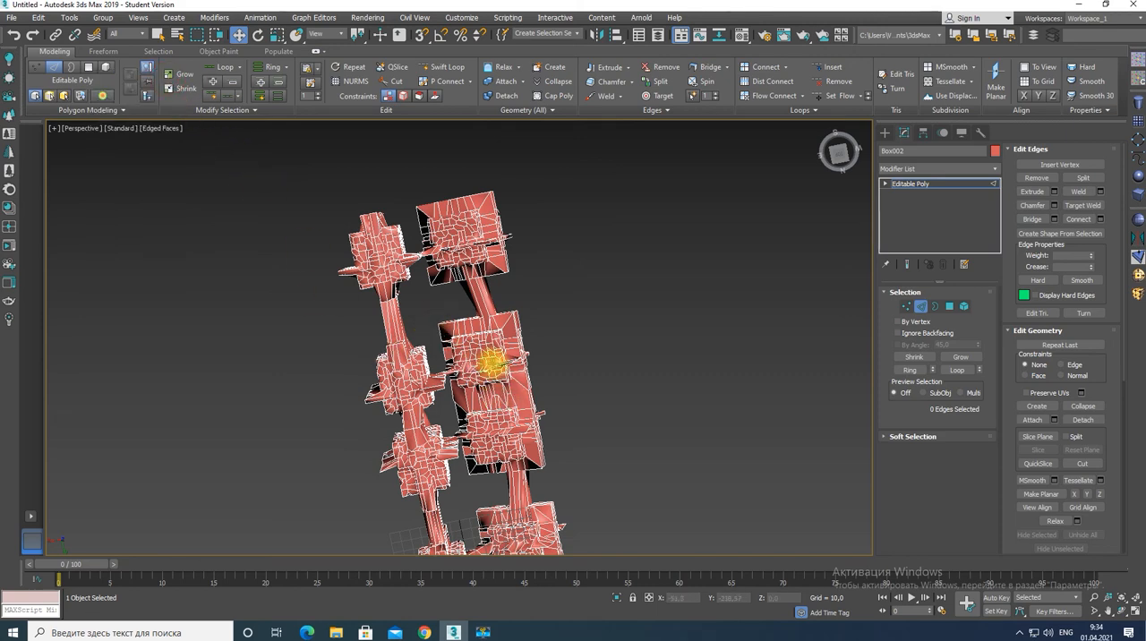
# Switch to polygon selection and select all polygons of the retopologised model.
pyautogui.keyDown('alt'); pyautogui.moveTo(473, 358); pyautogui.dragTo(517, 307, button='middle'); pyautogui.keyUp('alt')
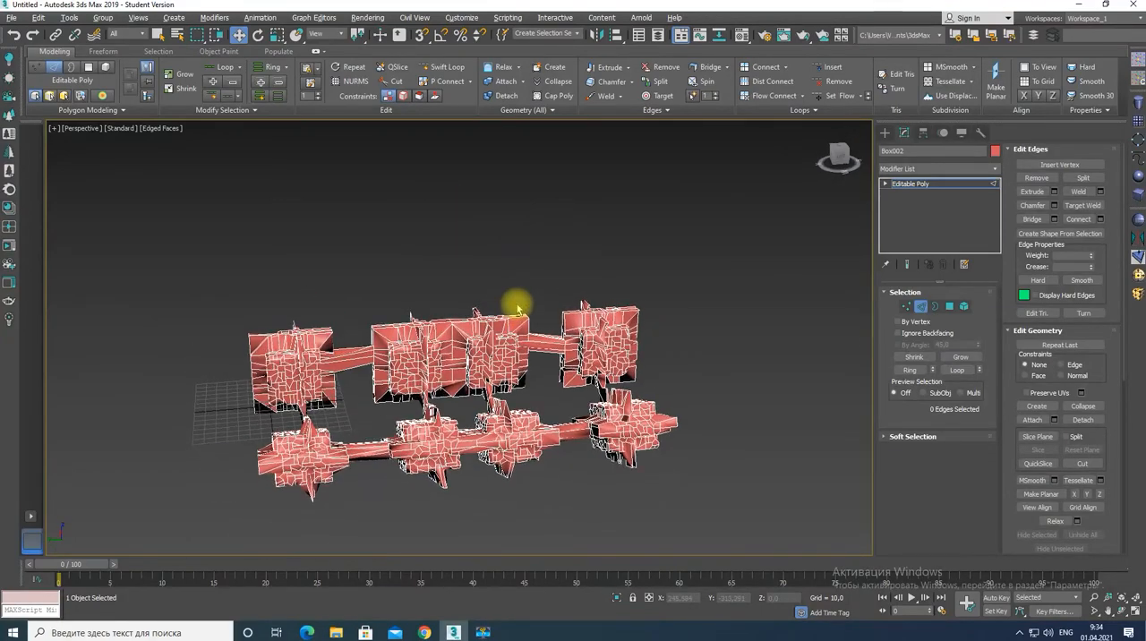
pyautogui.scroll(5, 428, 404)
pyautogui.scroll(-5, 428, 400)
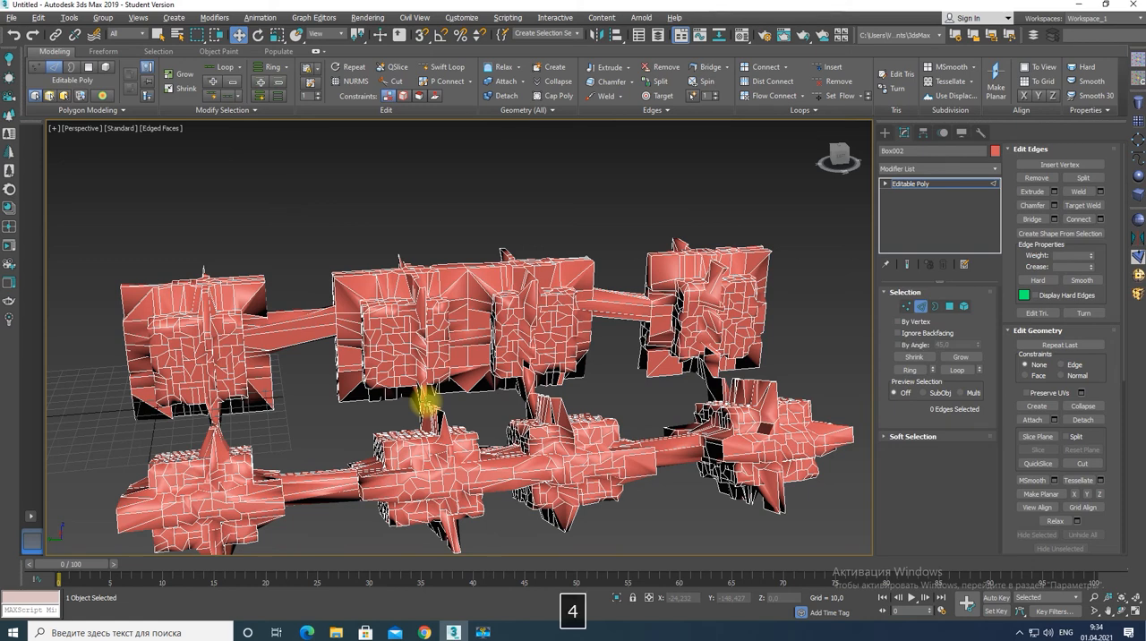
pyautogui.press('4')
pyautogui.click(482, 359)
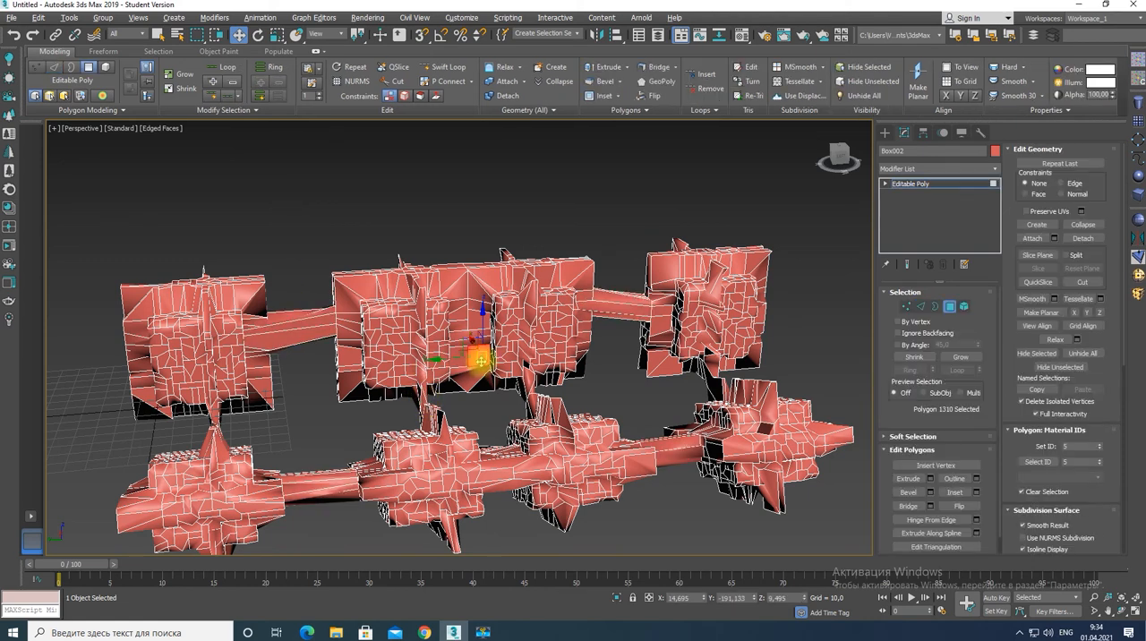
pyautogui.hotkey('ctrl', 'a')
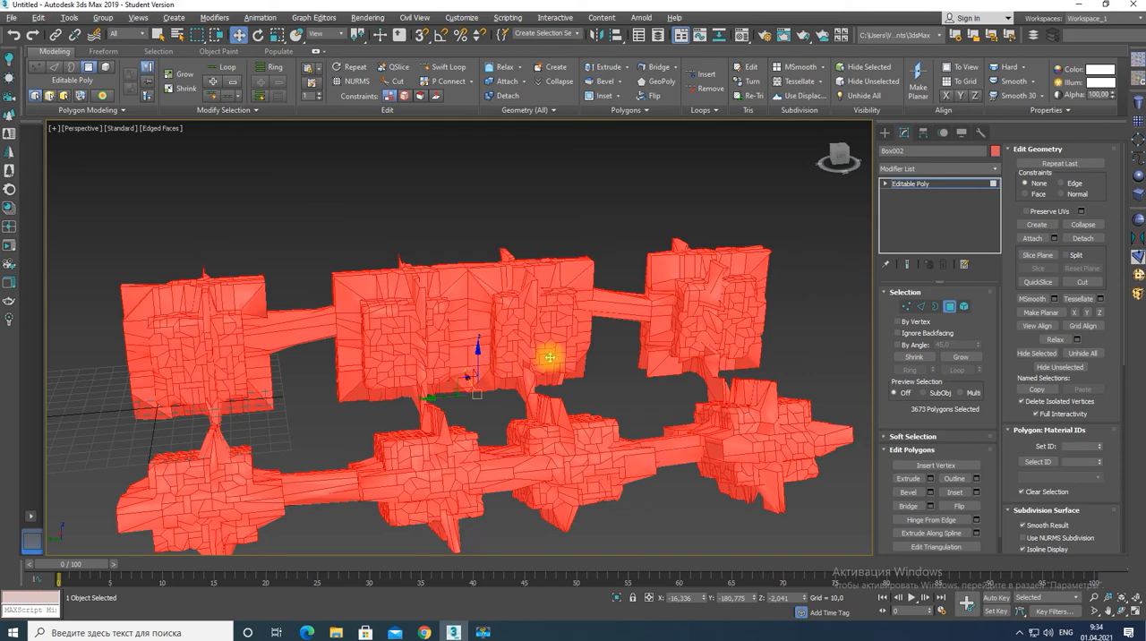
# Inset all the selected polygons individually, by polygon, with an amount of 0.77.
pyautogui.click(976, 491)
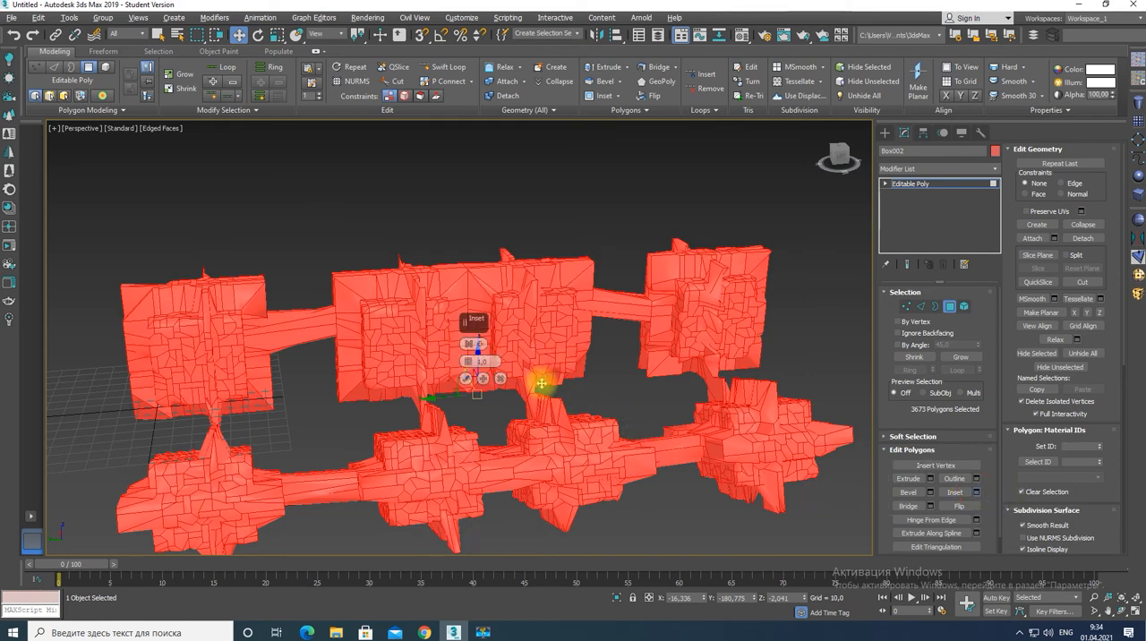
pyautogui.click(468, 344)
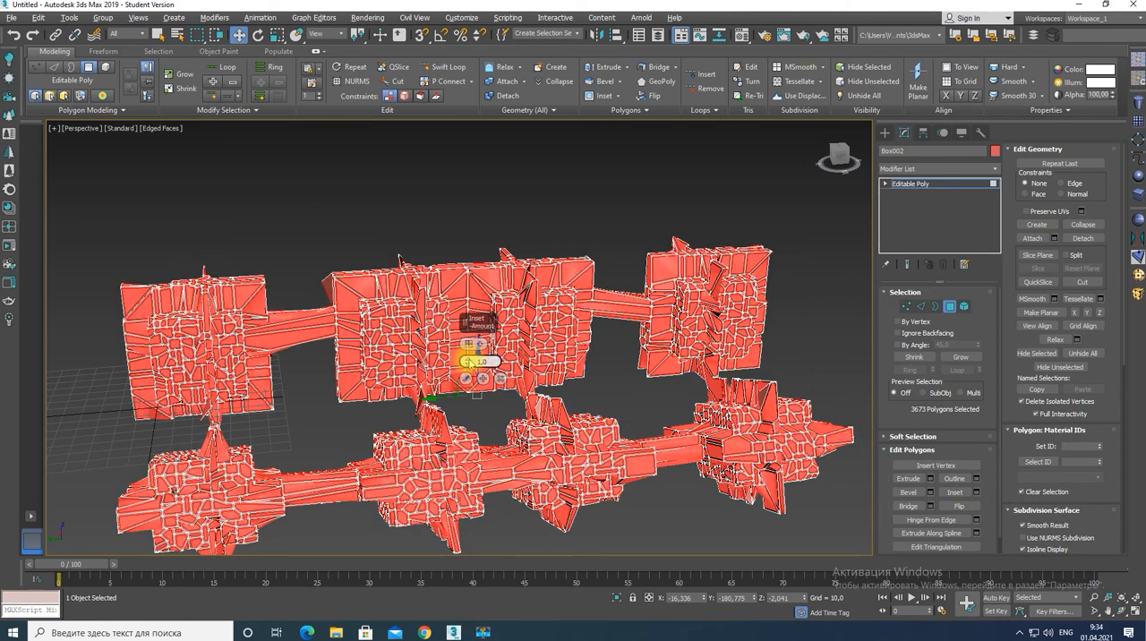
pyautogui.moveTo(467, 361); pyautogui.dragTo(468, 358)
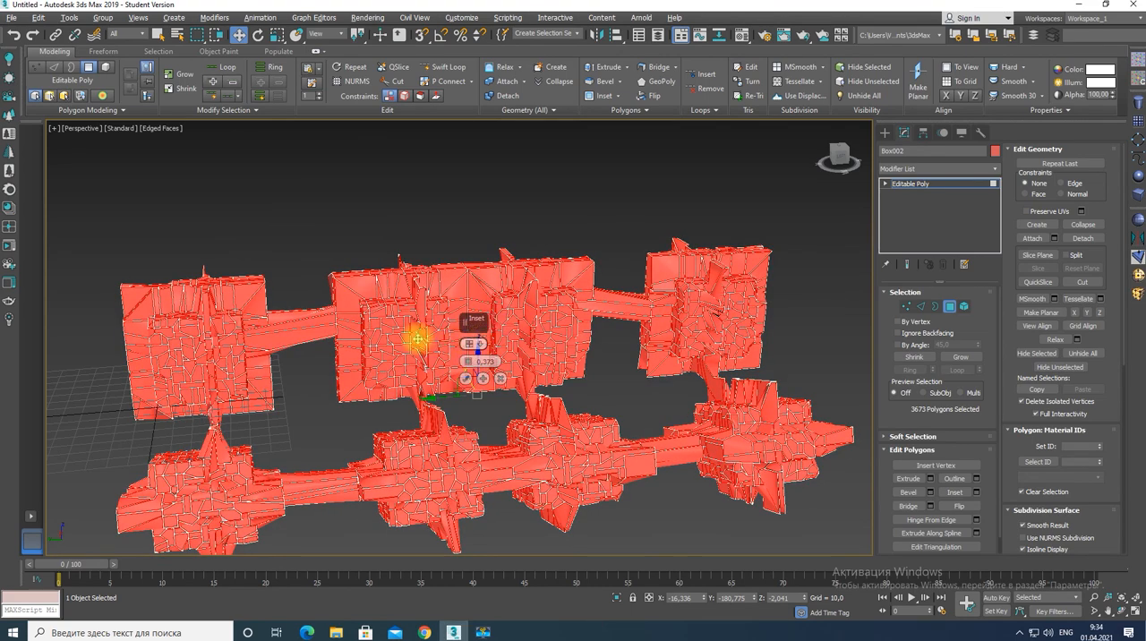
pyautogui.scroll(5, 412, 338)
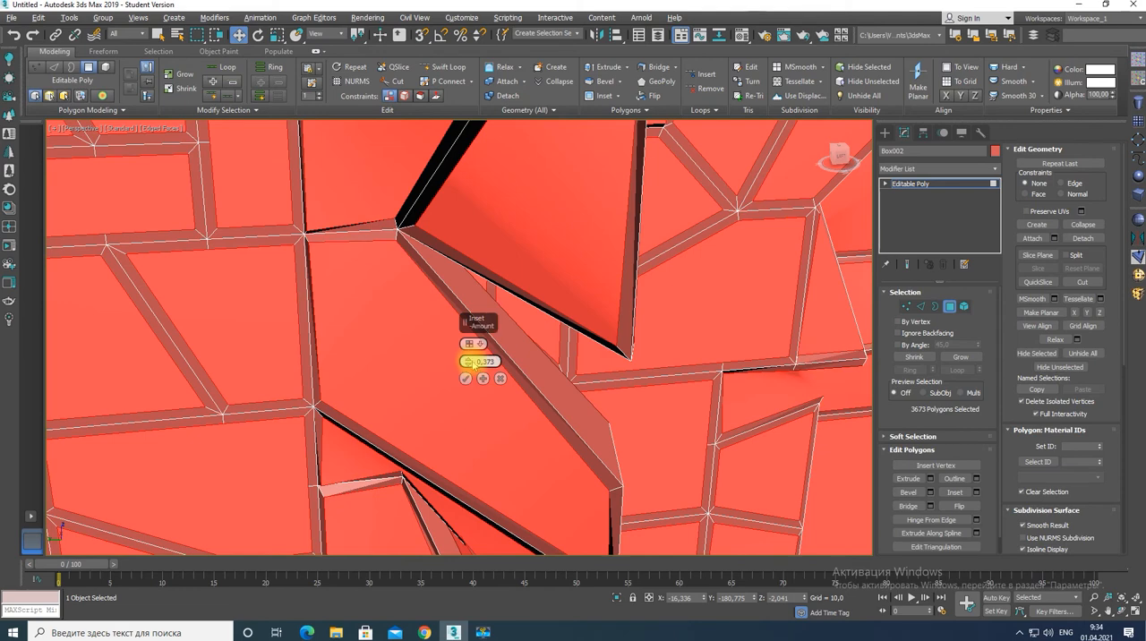
pyautogui.keyDown('alt'); pyautogui.moveTo(468, 361); pyautogui.dragTo(468, 334); pyautogui.keyUp('alt')
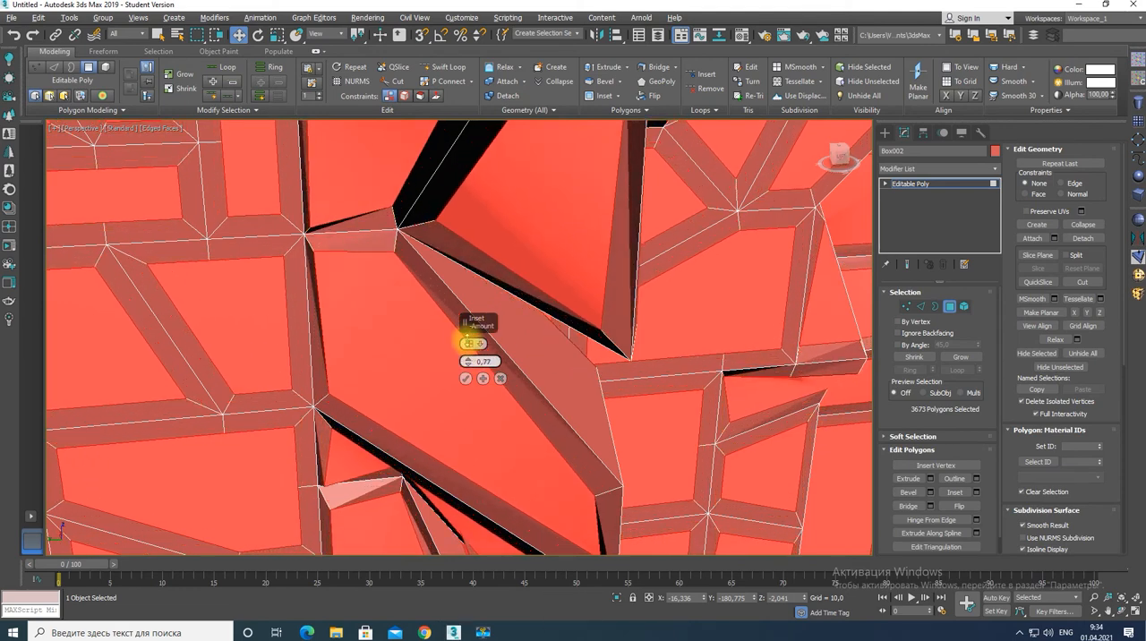
pyautogui.click(465, 379)
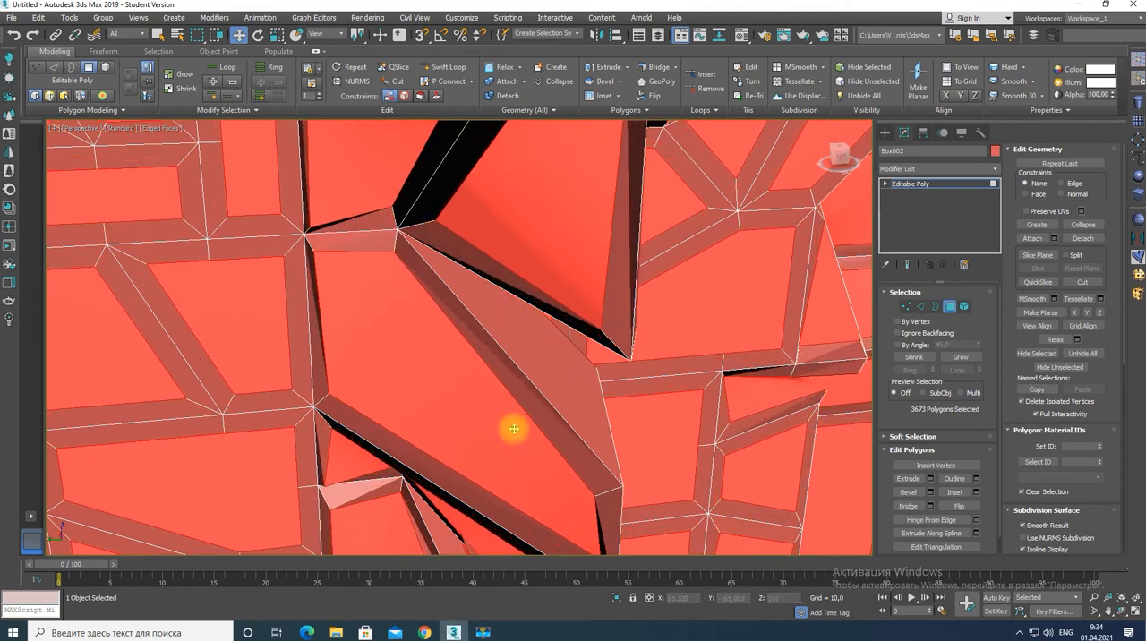